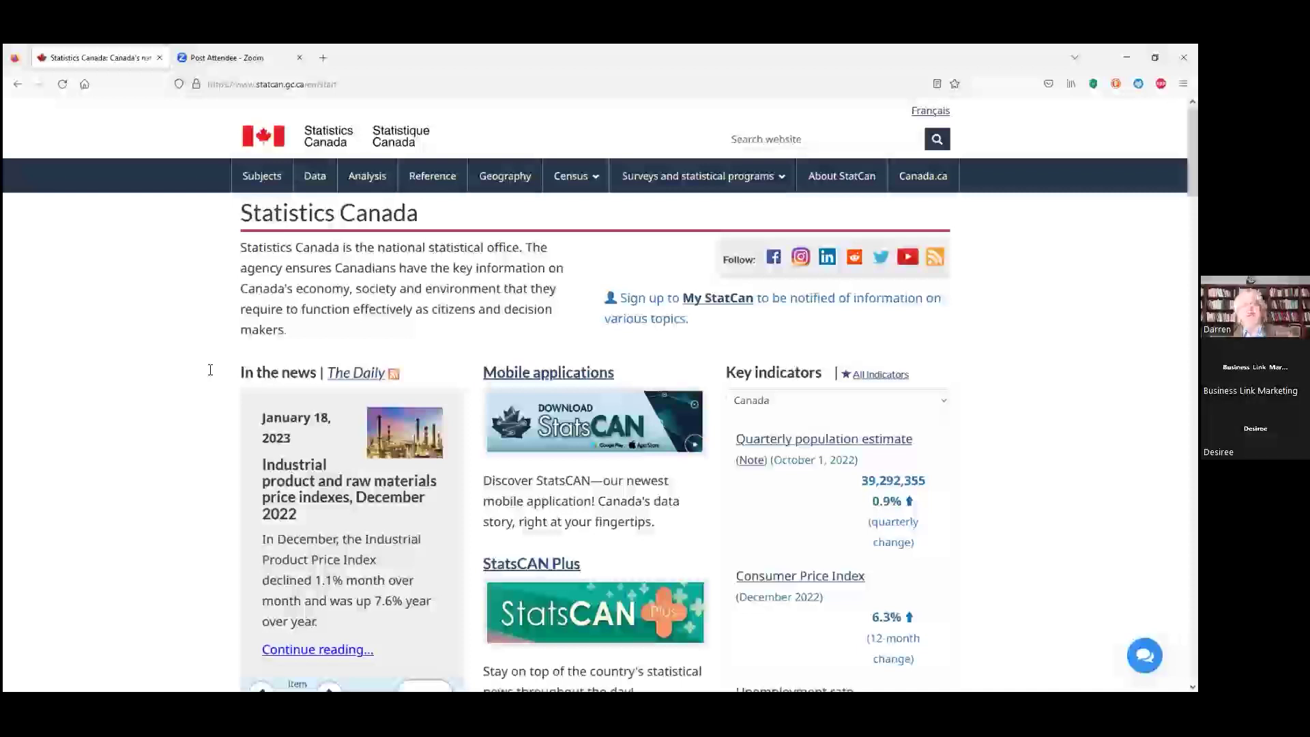
# Step: Open The Daily from the home page and review the January 18, 2023 releases down to the new products list
pyautogui.click(365, 377)
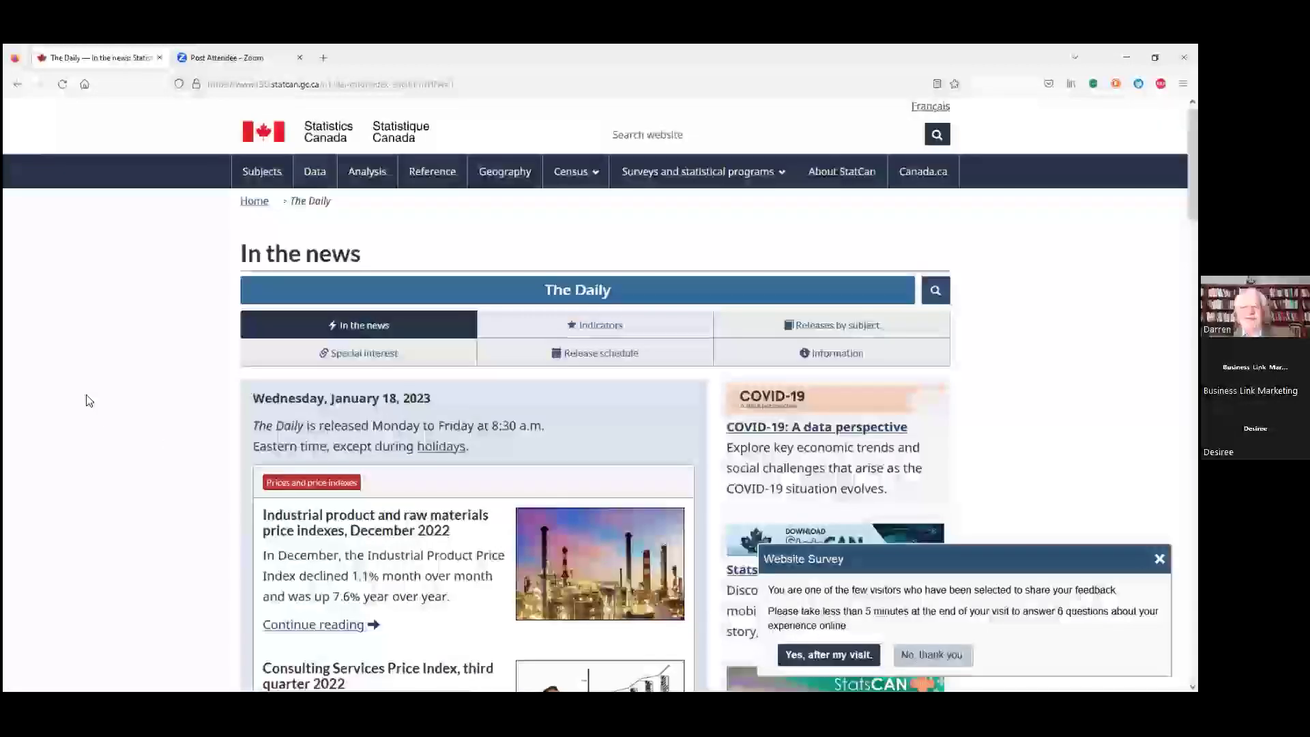
pyautogui.scroll(-2, 87, 400)
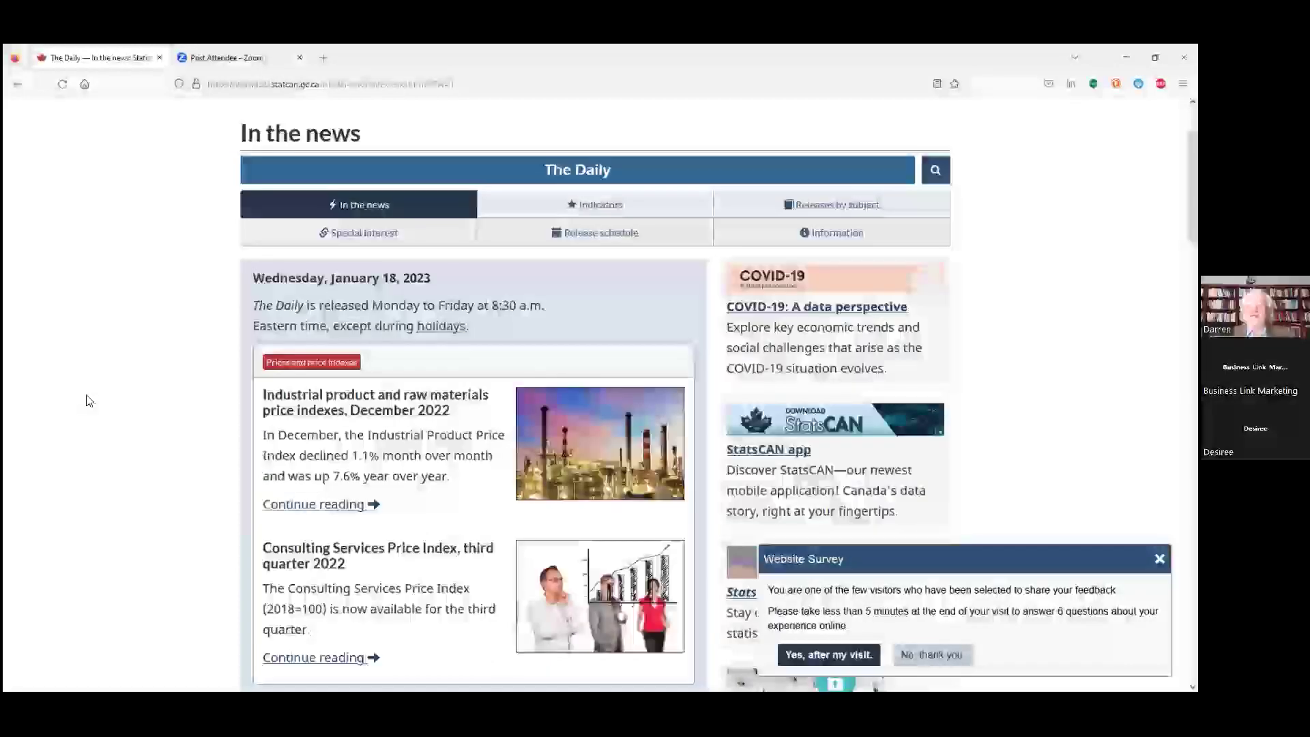
pyautogui.scroll(-1, 87, 401)
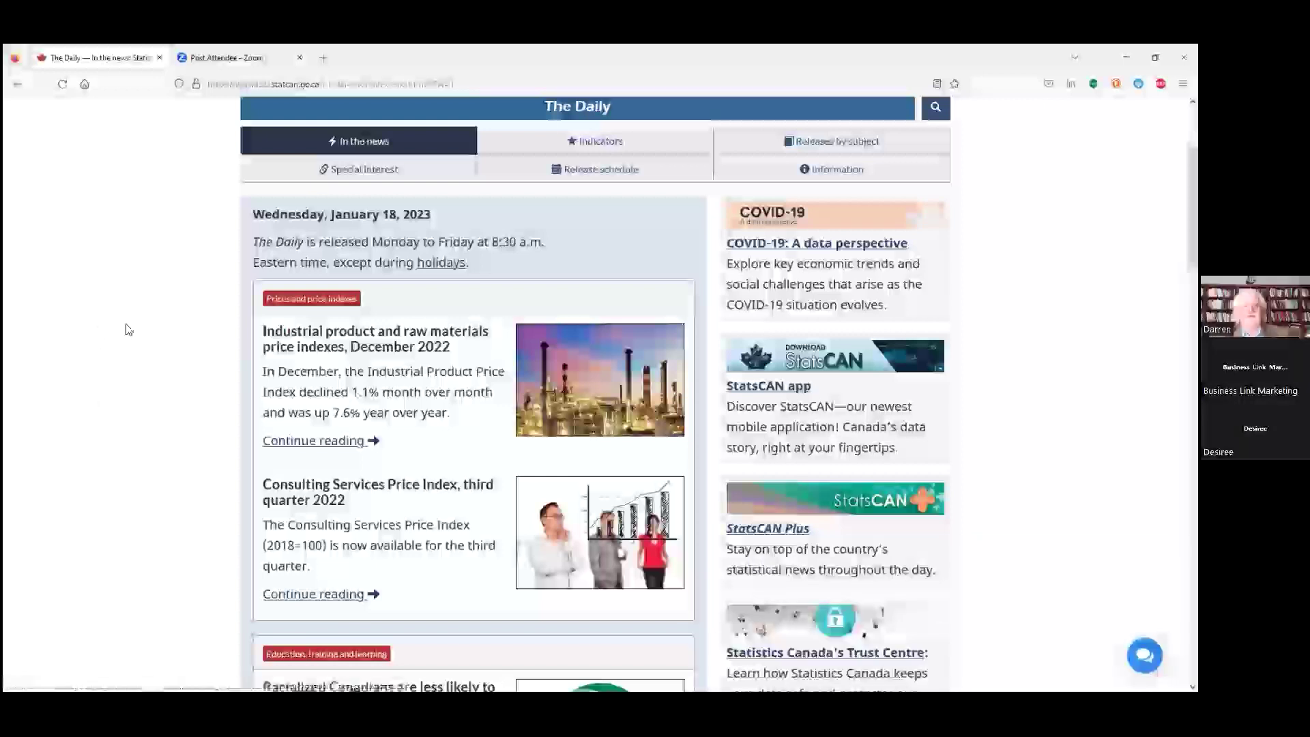
pyautogui.scroll(-1, 128, 329)
pyautogui.scroll(-2, 127, 330)
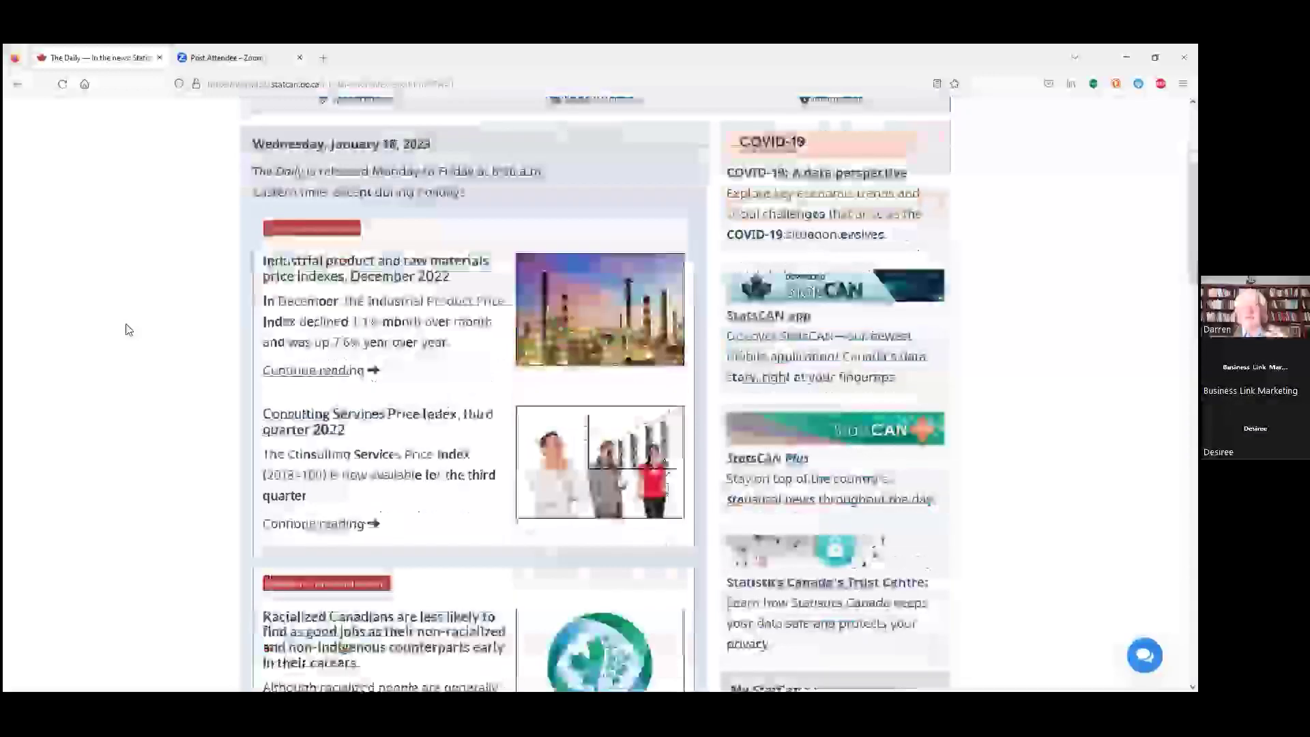
pyautogui.scroll(-1, 127, 330)
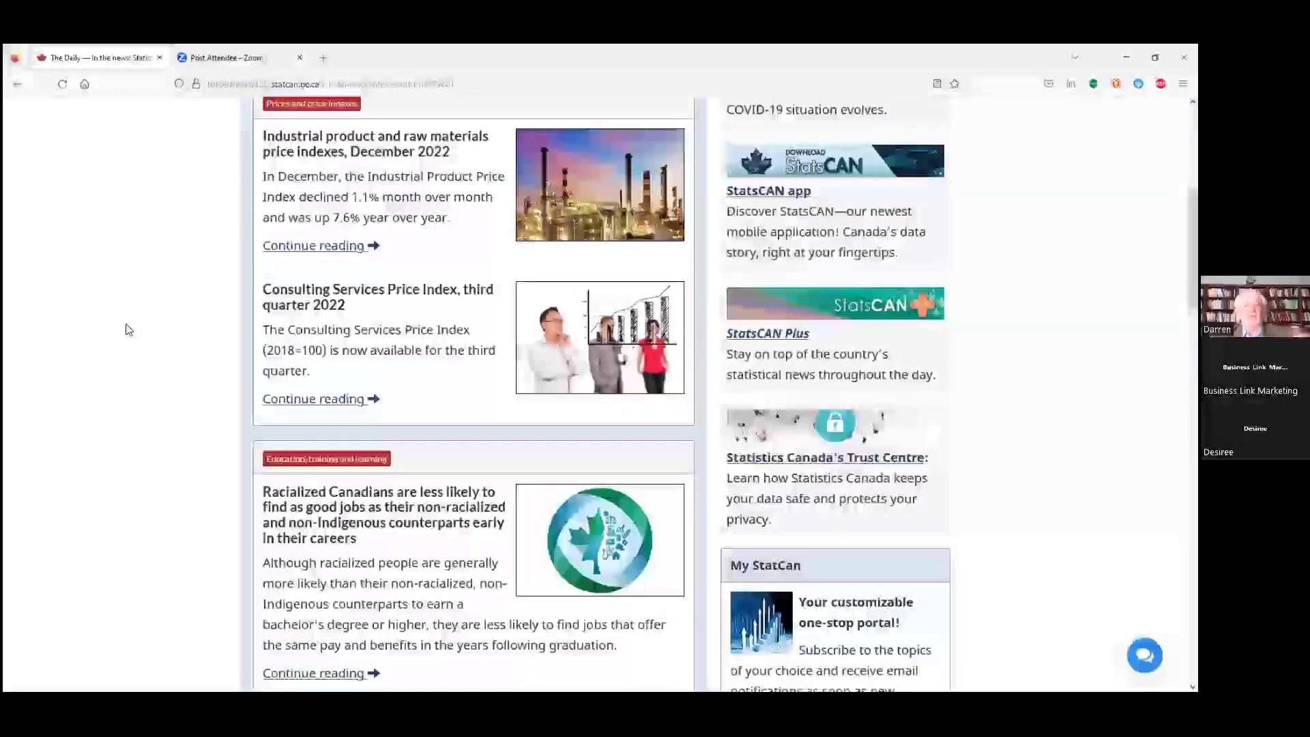
pyautogui.scroll(-2, 127, 329)
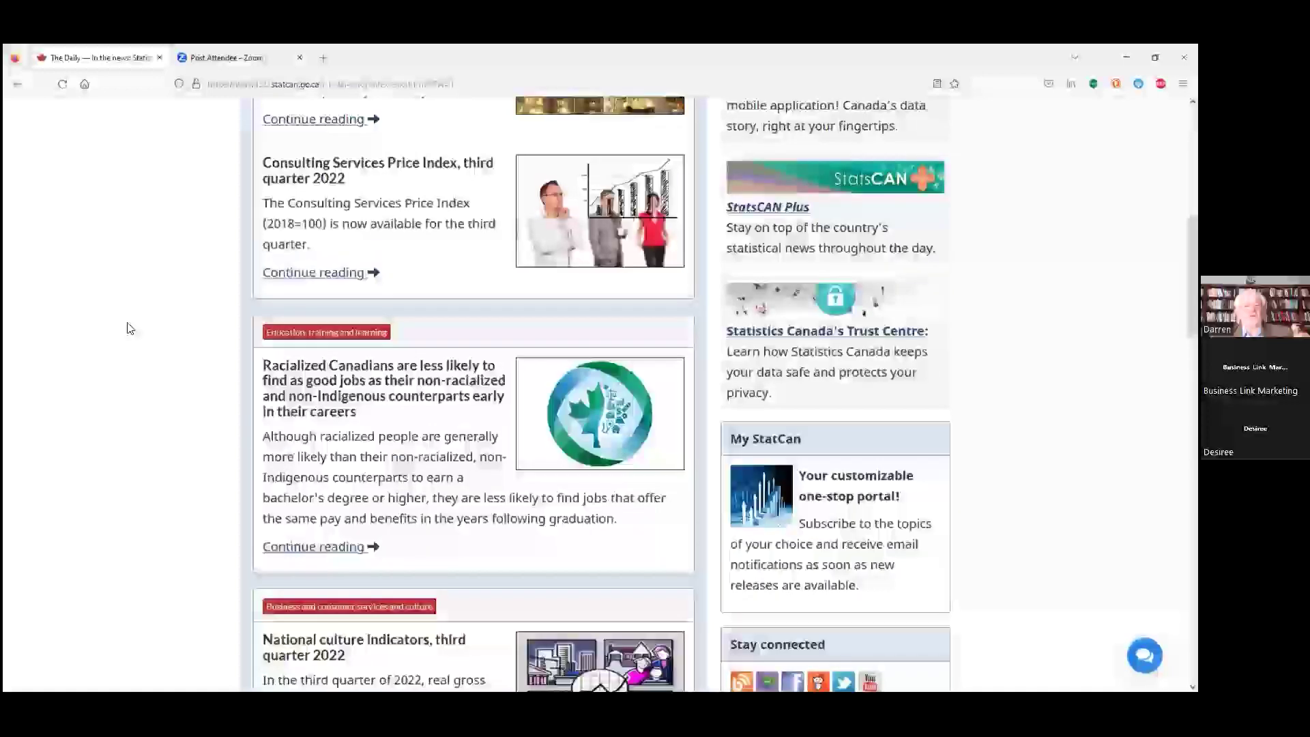
pyautogui.scroll(-10, 128, 330)
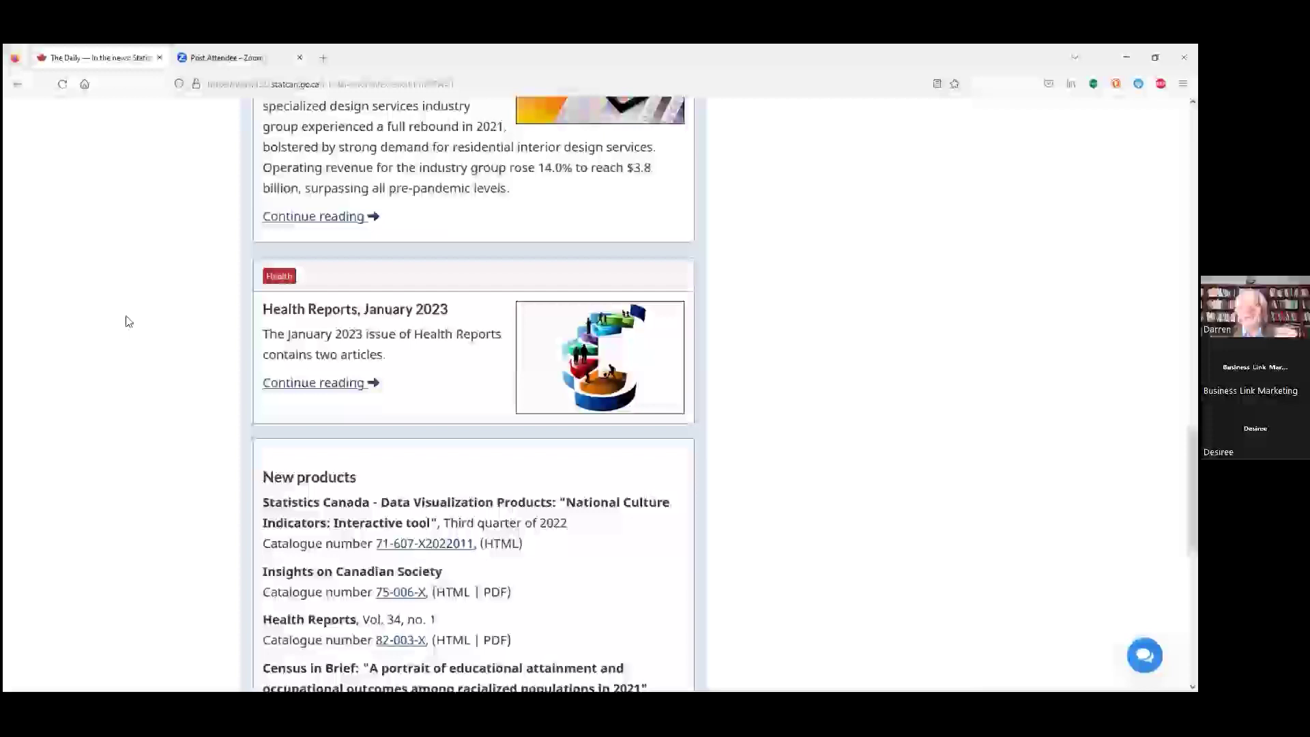
pyautogui.scroll(-2, 128, 321)
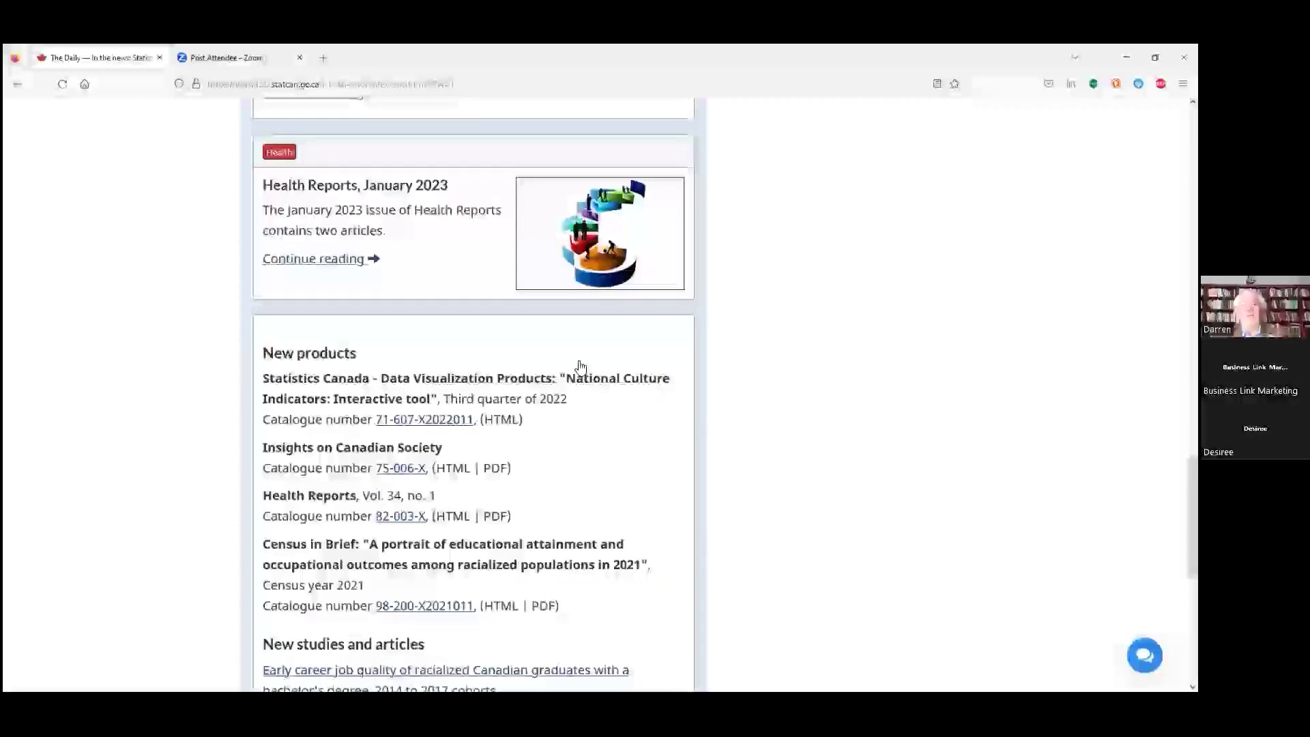
pyautogui.scroll(3, 579, 366)
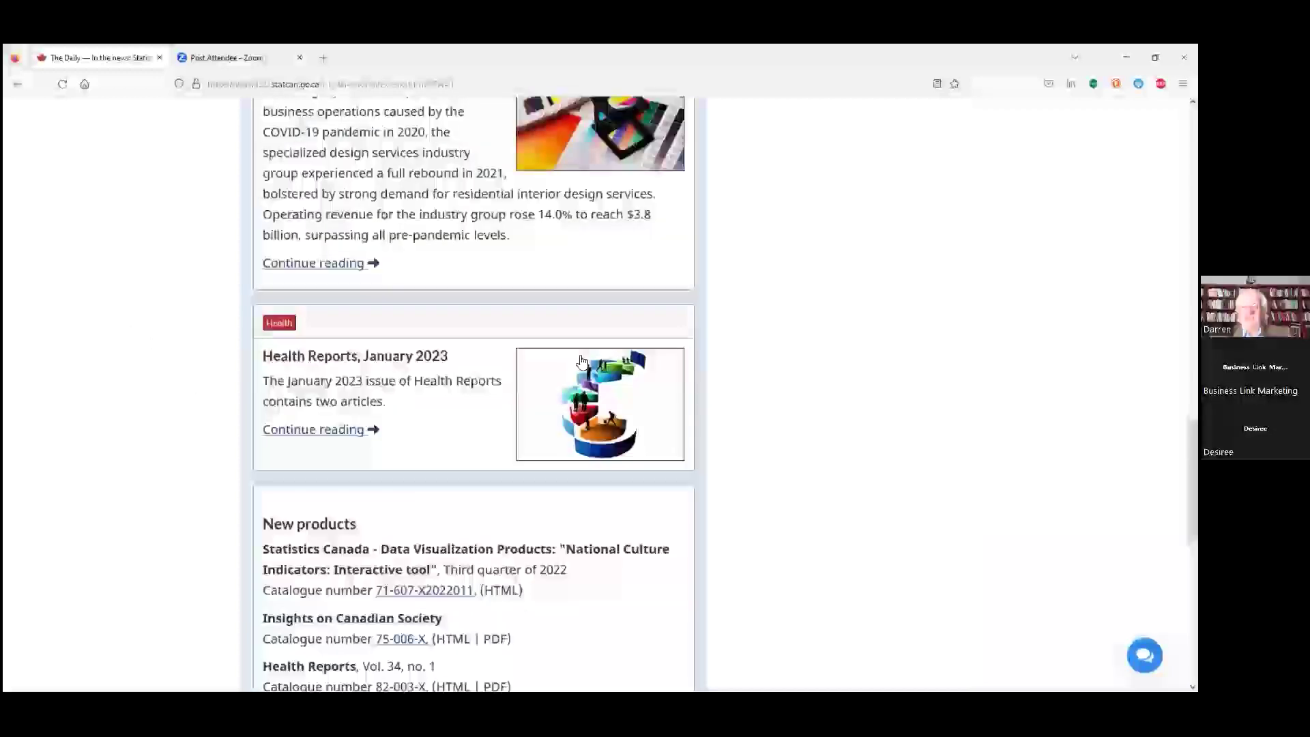
# Step: Open The Daily's release schedule and apply December 2022 as the month and year to show
pyautogui.press('F5')
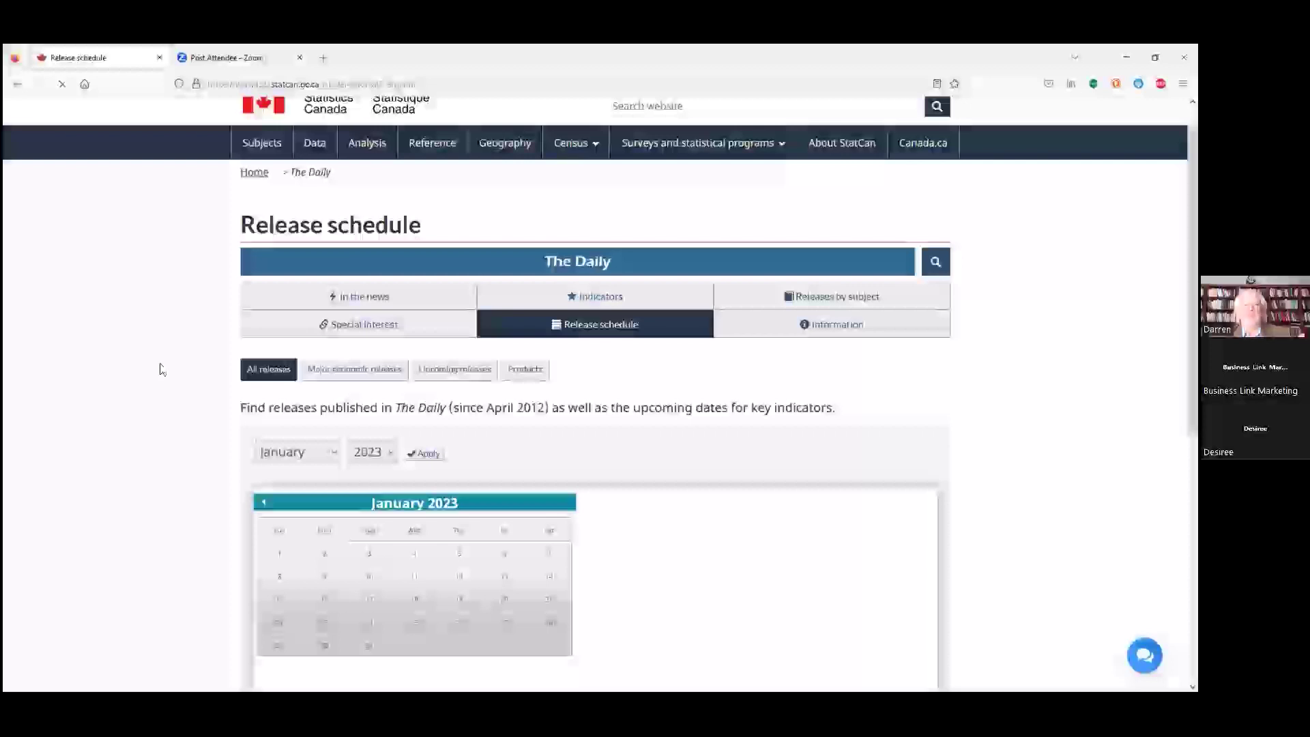
pyautogui.scroll(-3, 306, 376)
pyautogui.scroll(-2, 316, 357)
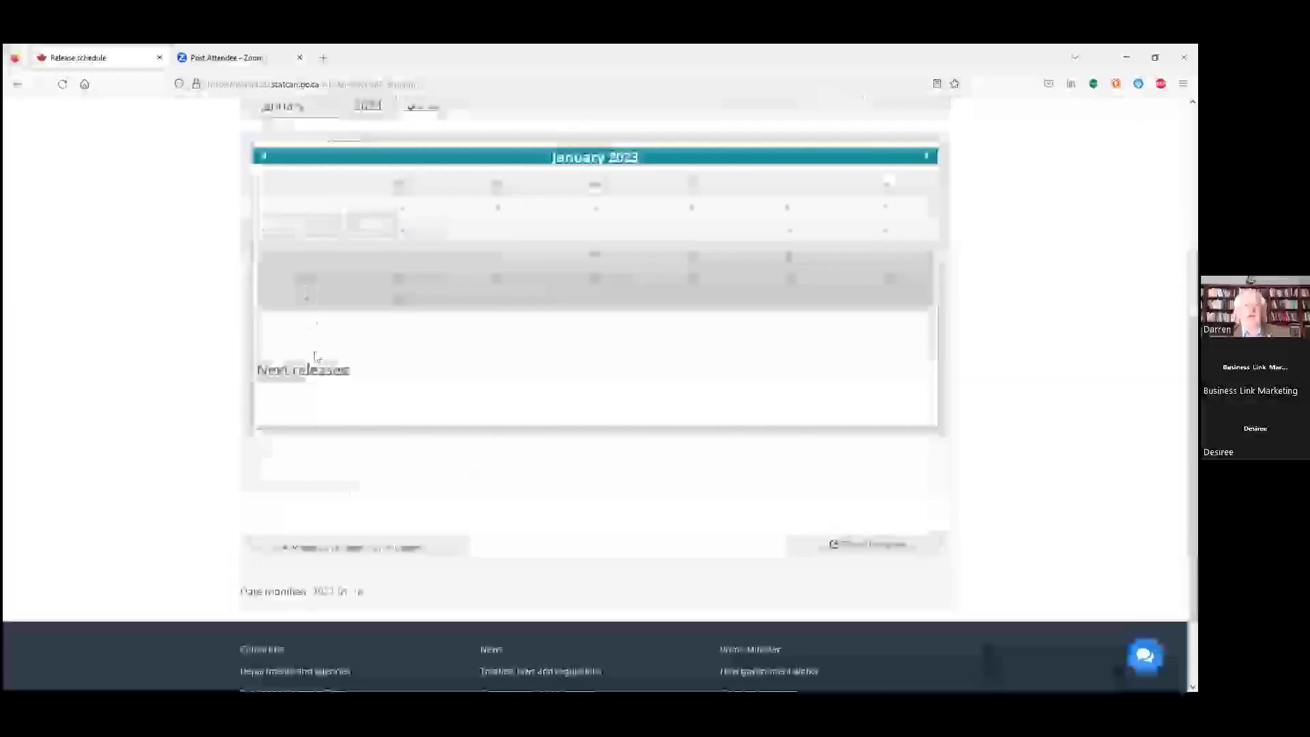
pyautogui.scroll(1, 286, 263)
pyautogui.click(297, 232)
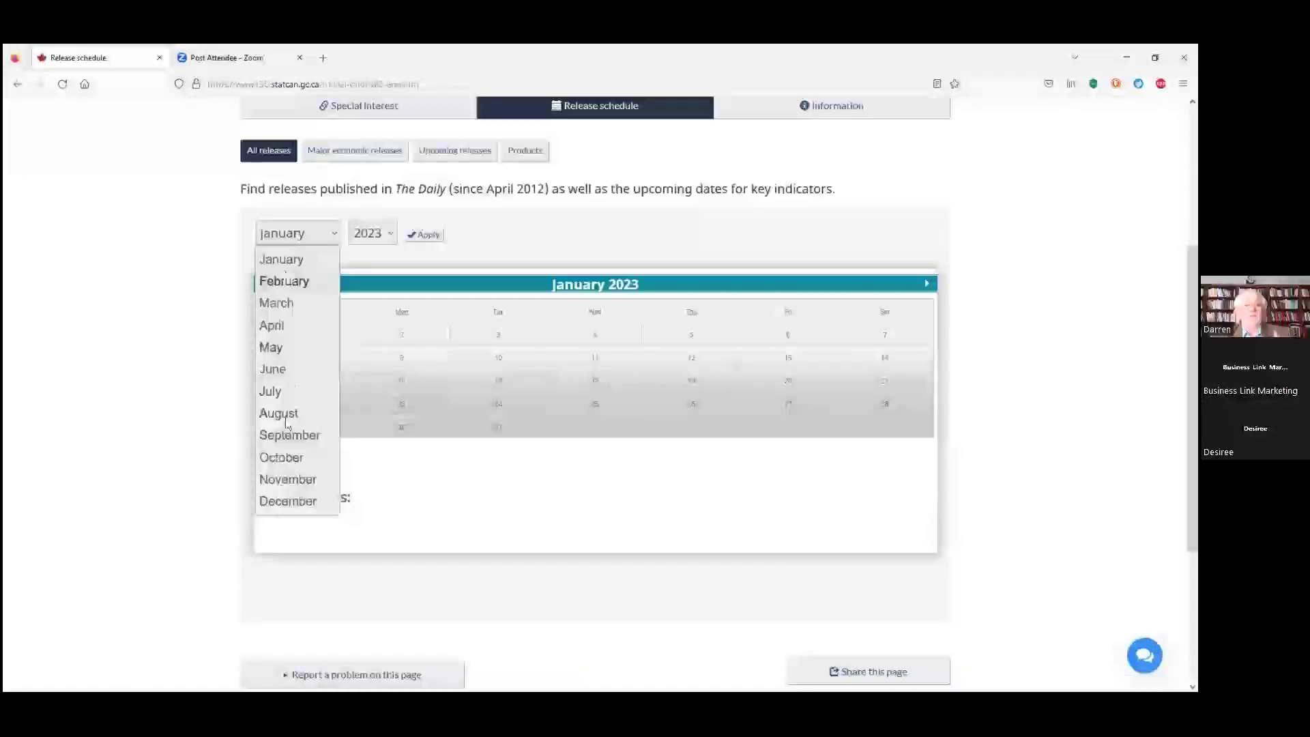
pyautogui.click(289, 499)
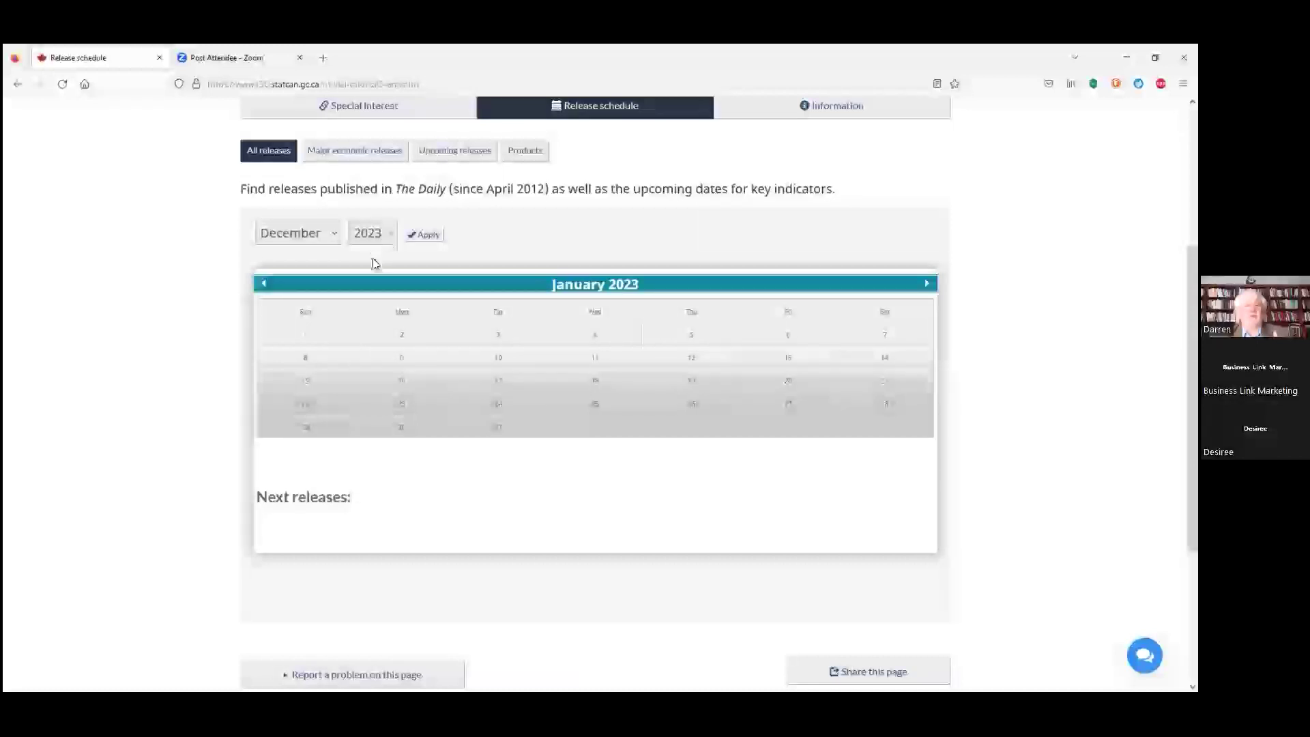
pyautogui.click(370, 234)
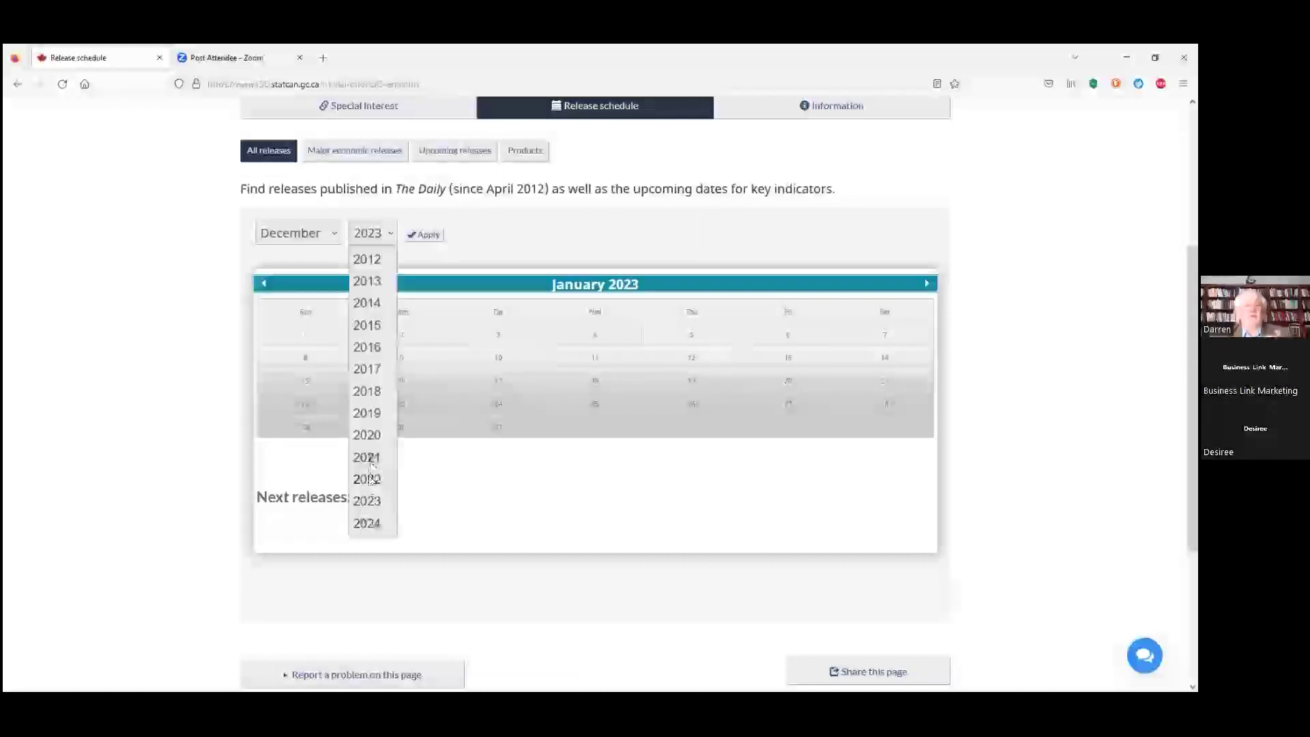
pyautogui.click(367, 479)
pyautogui.click(428, 235)
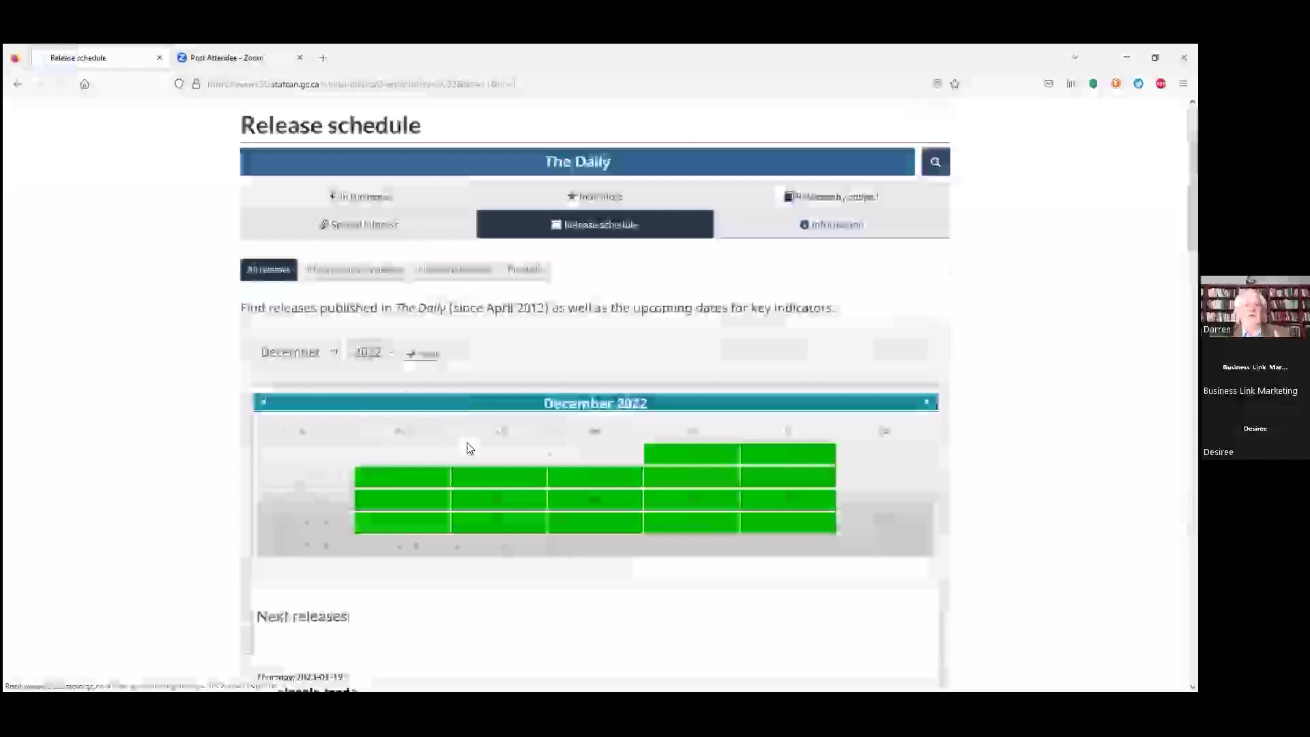
# Step: Examine the December 2022 release calendar and the dated list of releases beneath it
pyautogui.scroll(-3, 467, 442)
pyautogui.scroll(-2, 481, 459)
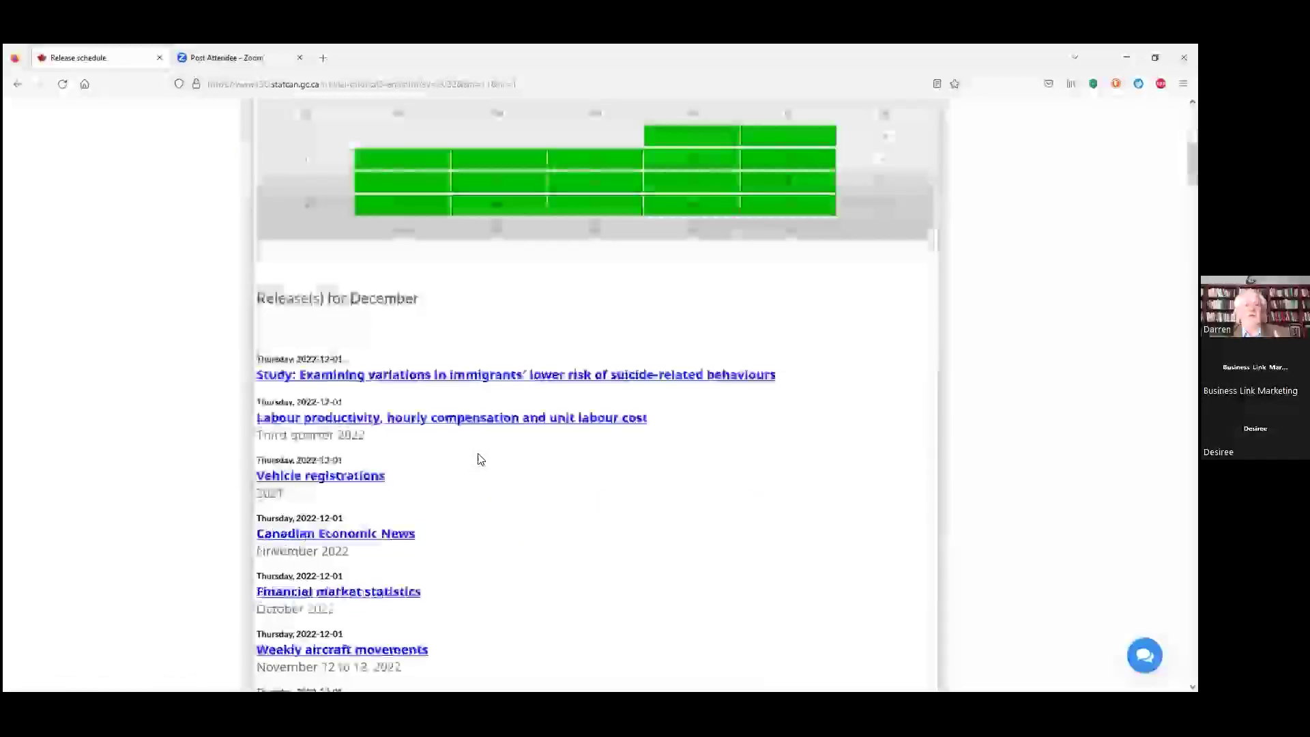
pyautogui.scroll(1, 480, 459)
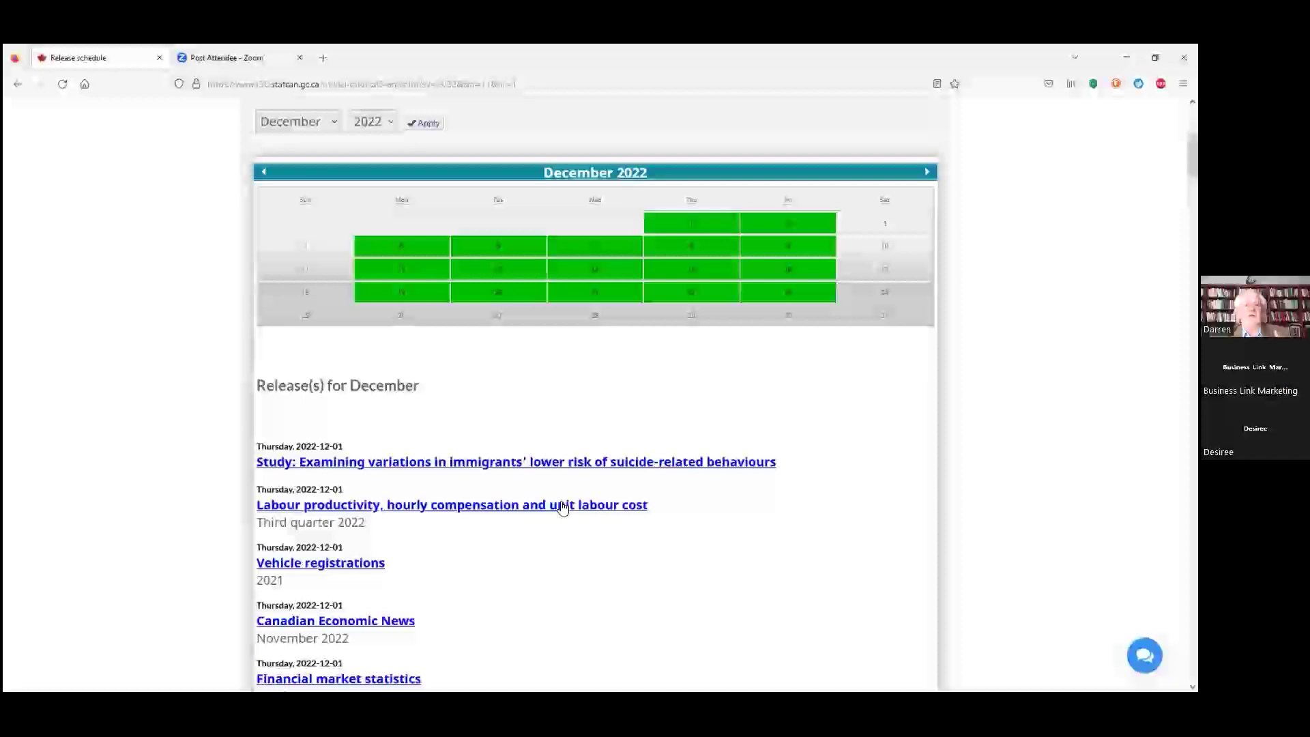
pyautogui.scroll(1, 562, 506)
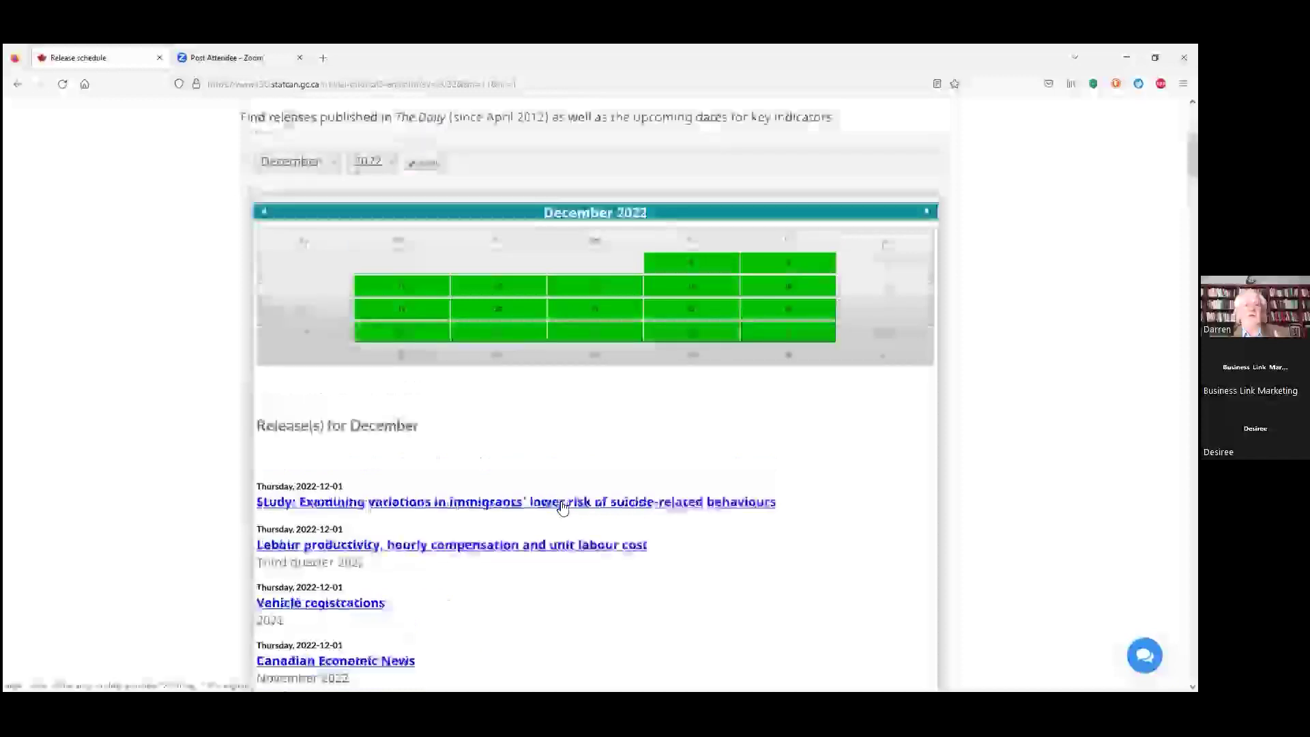
pyautogui.scroll(-6, 562, 506)
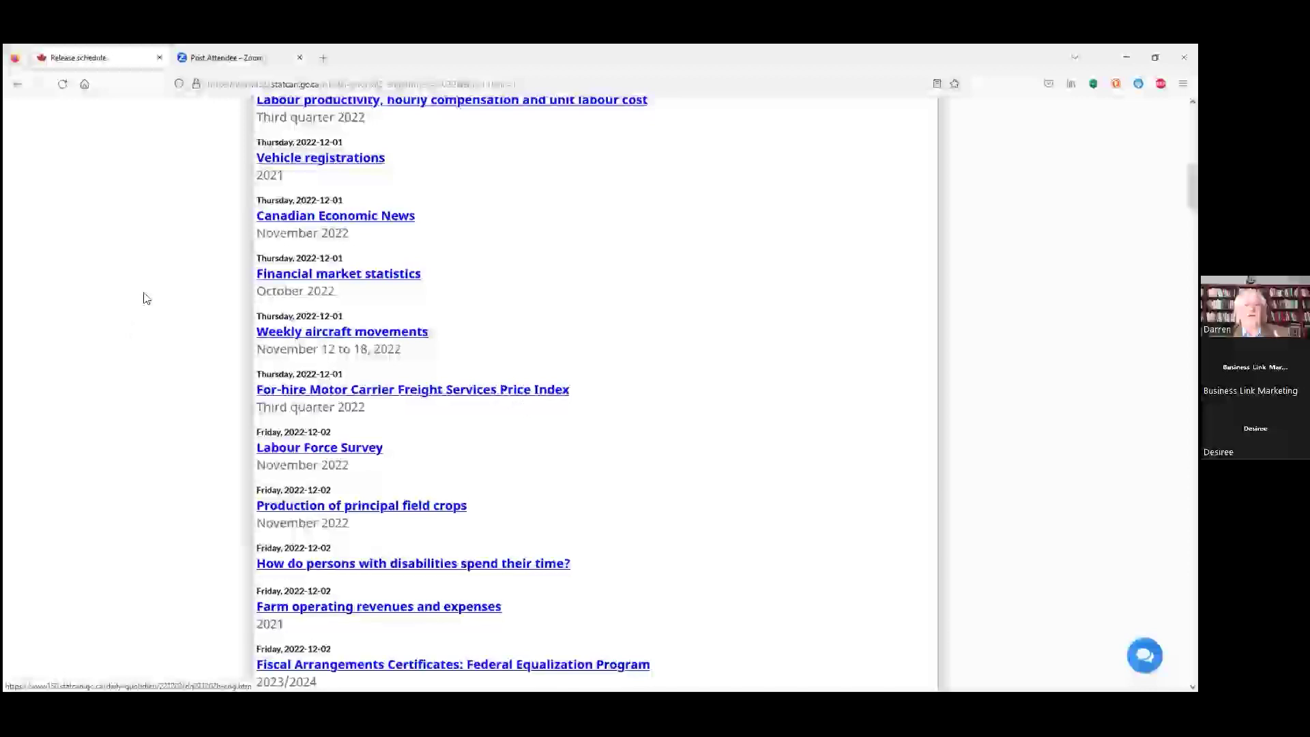
pyautogui.scroll(5, 147, 279)
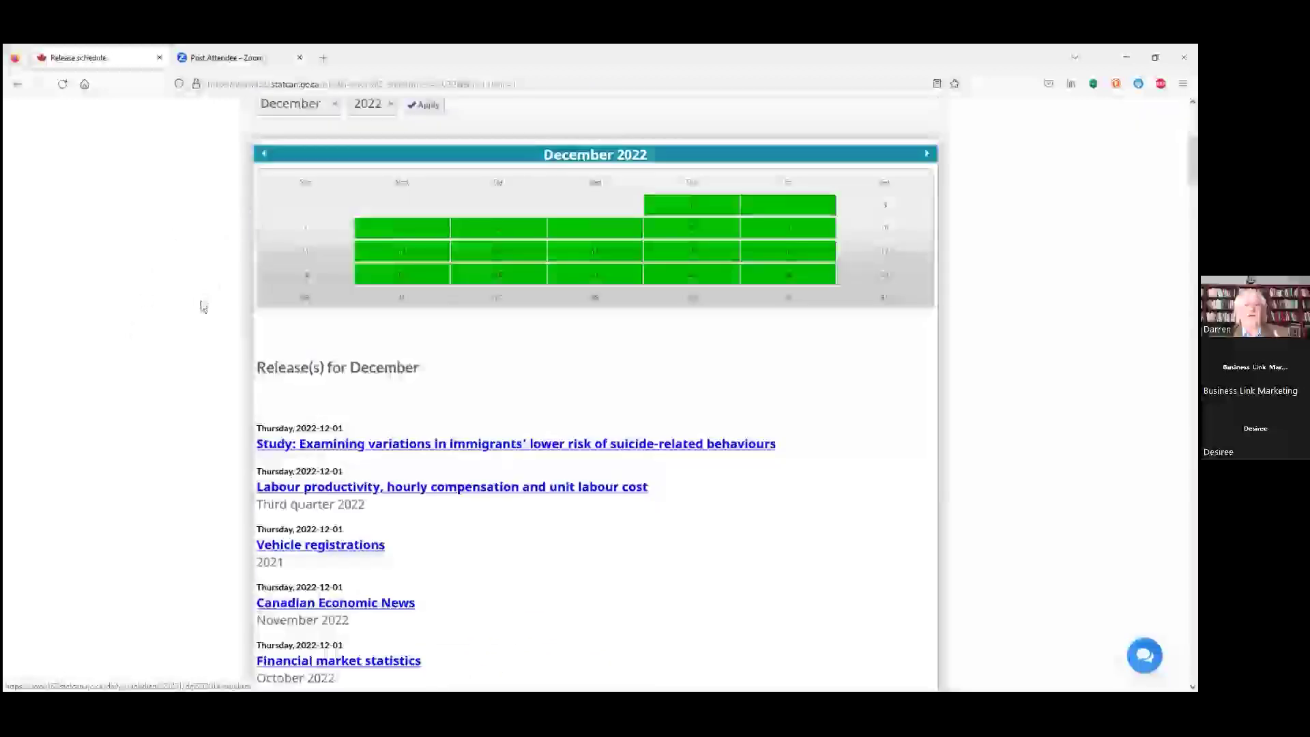
pyautogui.scroll(3, 203, 306)
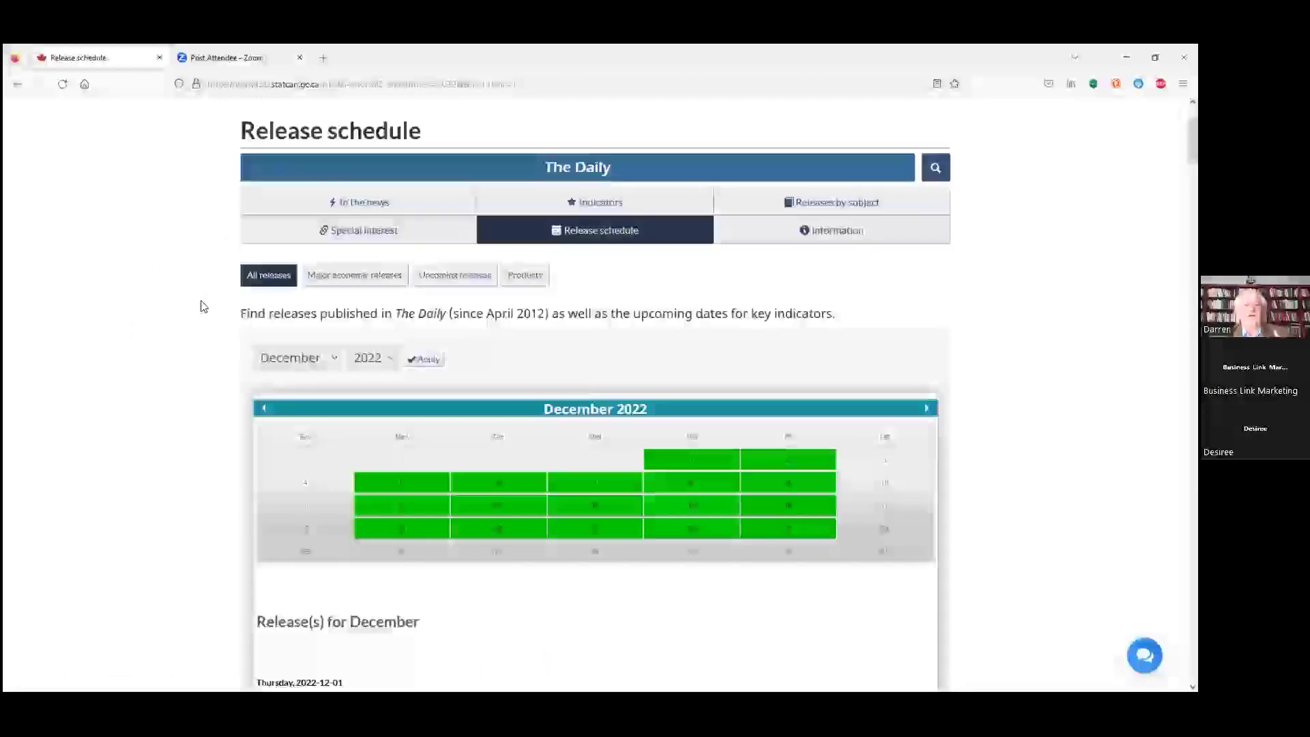
pyautogui.scroll(1, 203, 306)
# Step: Return to the Statistics Canada home page and review its news, key indicators, services and information, and most requested links
pyautogui.hotkey('alt', 'Left')
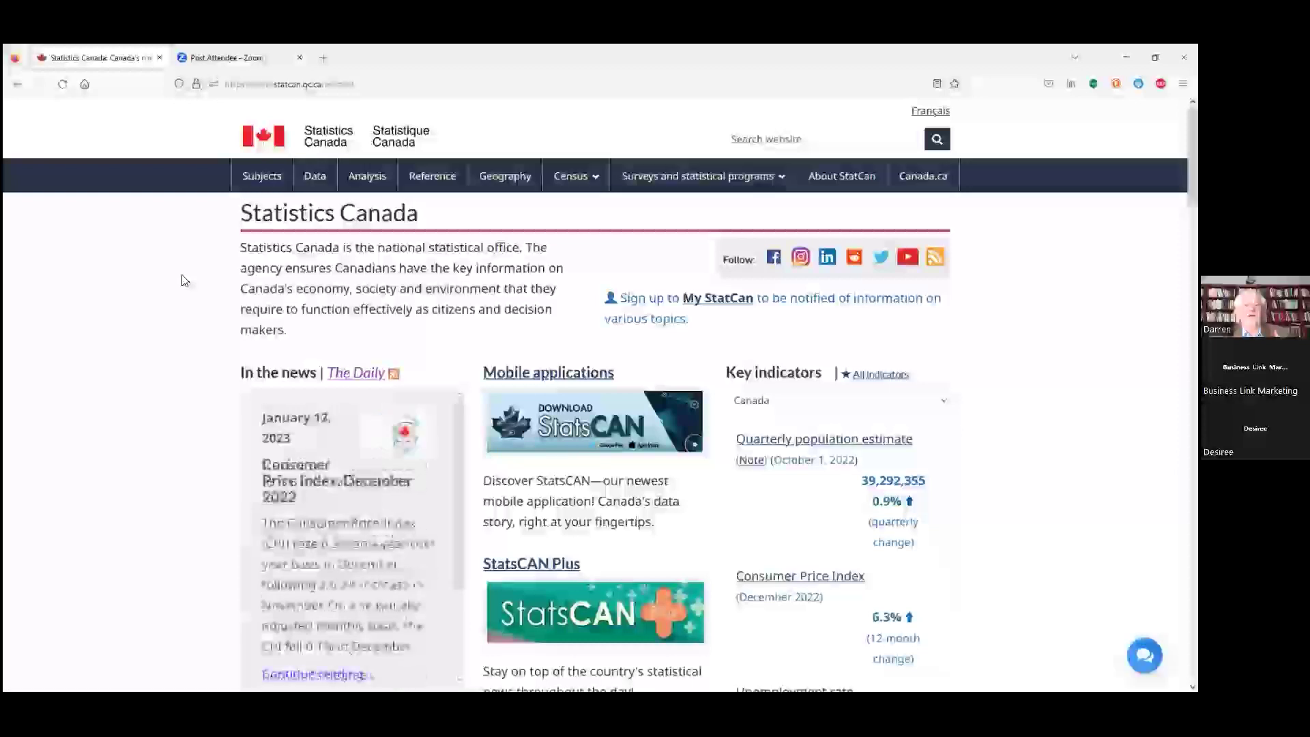
pyautogui.scroll(-2, 409, 287)
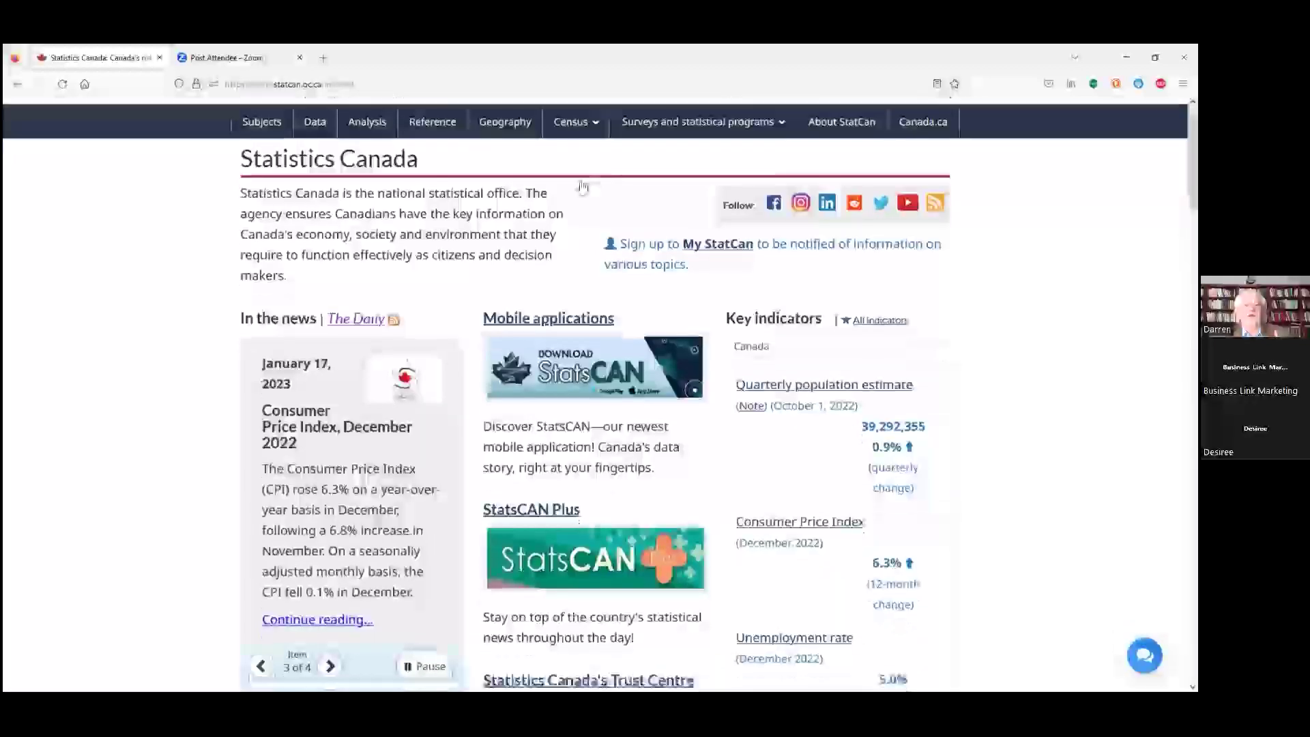
pyautogui.scroll(-1, 546, 297)
pyautogui.scroll(-1, 438, 300)
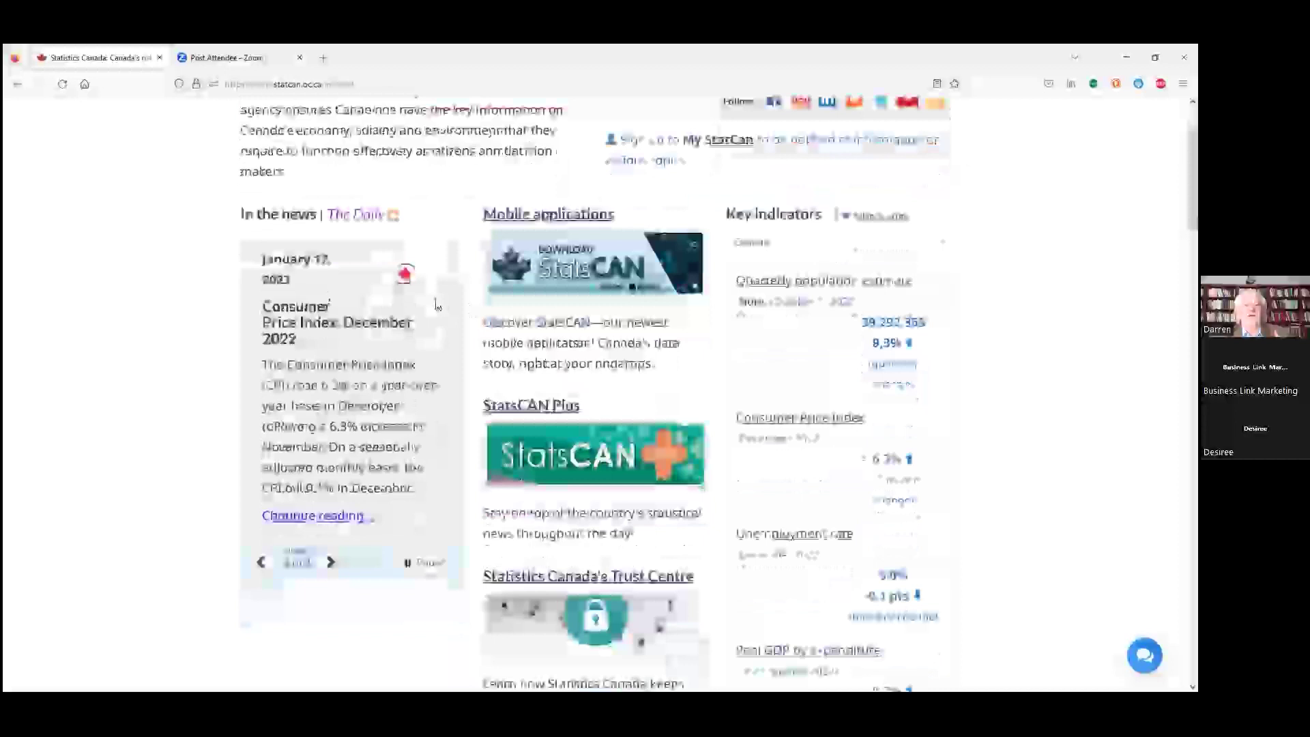
pyautogui.scroll(-1, 132, 312)
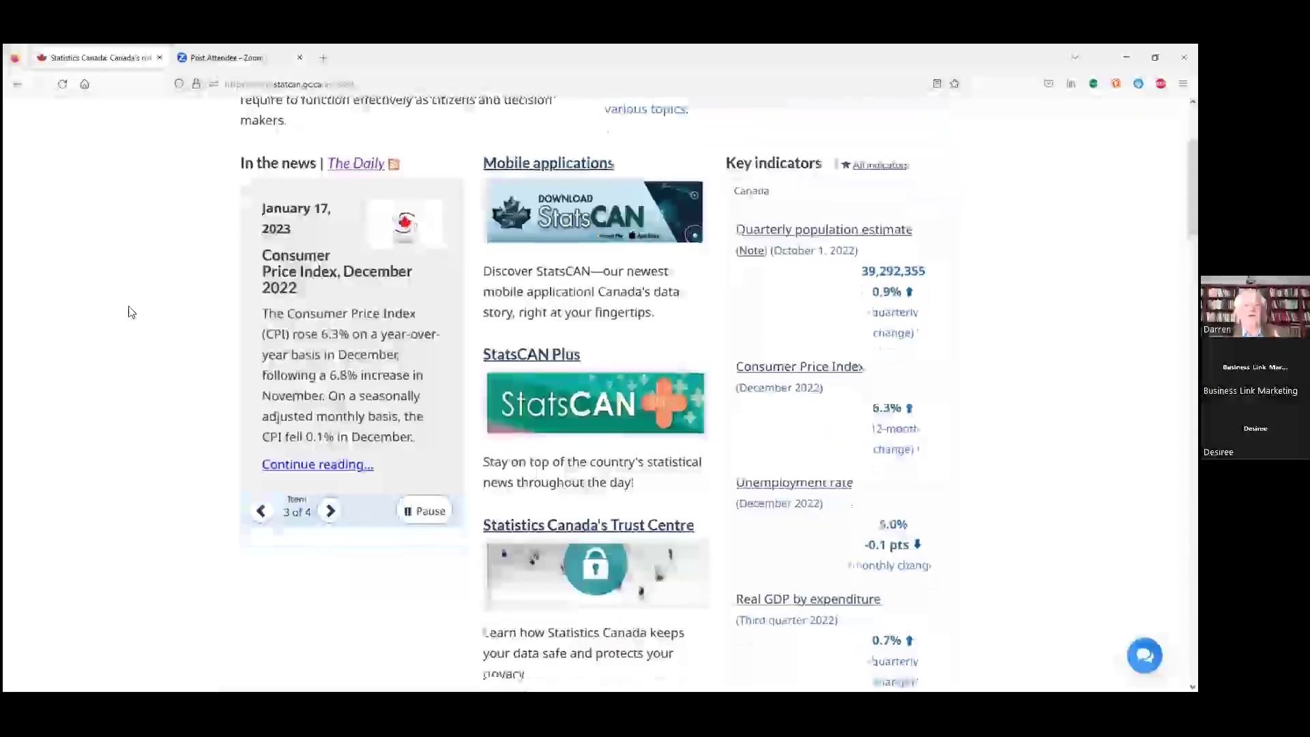
pyautogui.scroll(-4, 132, 312)
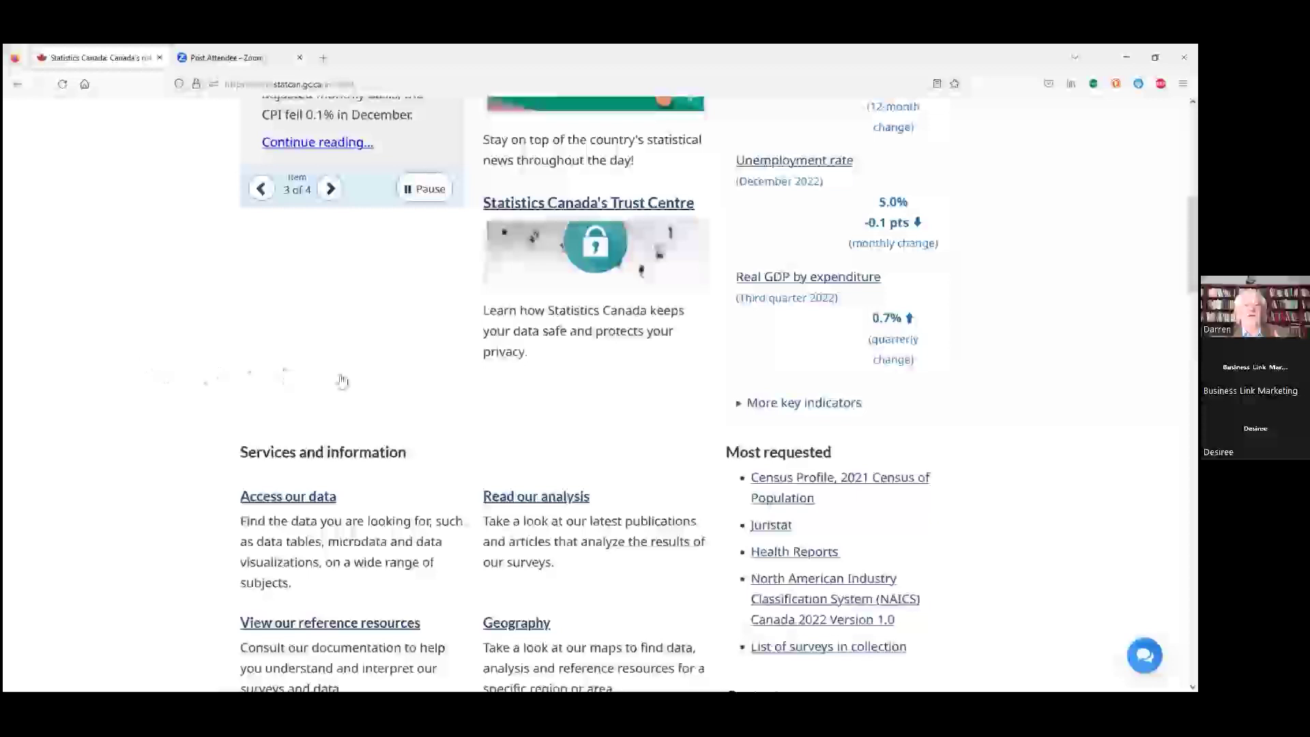
pyautogui.scroll(-2, 286, 380)
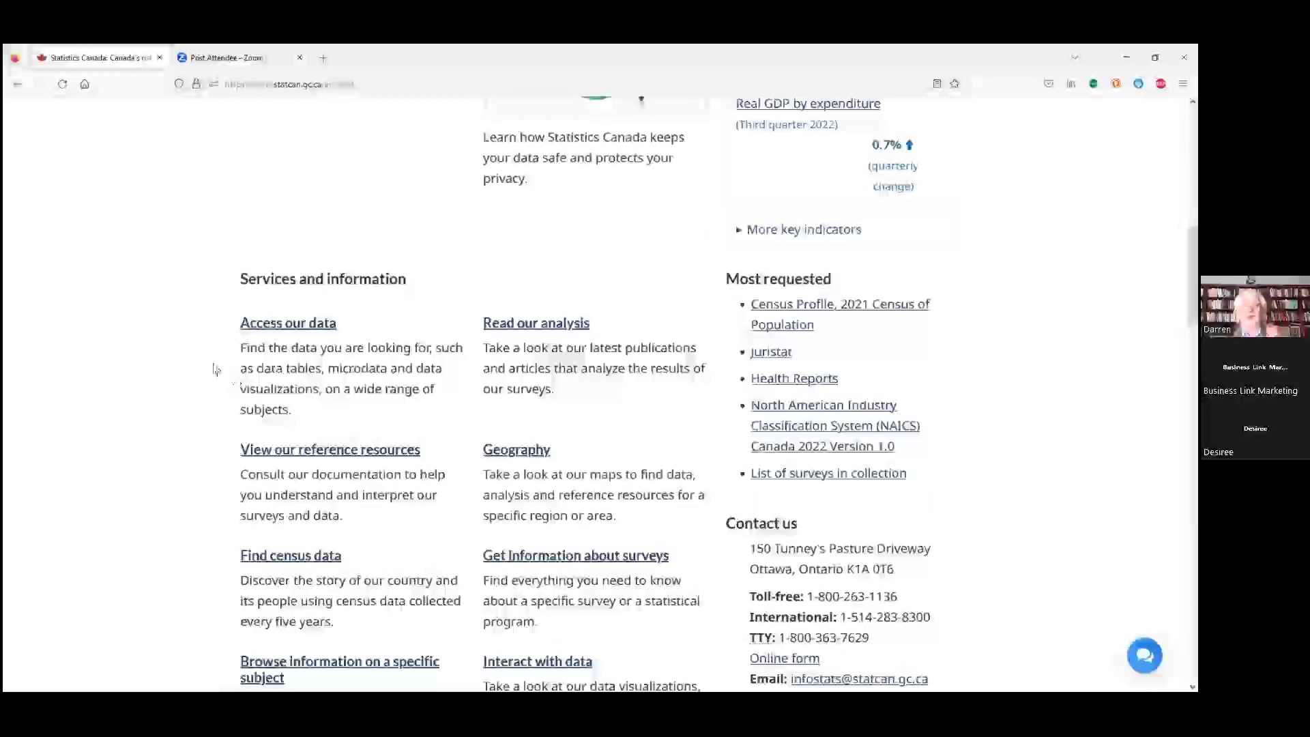
pyautogui.scroll(-2, 216, 369)
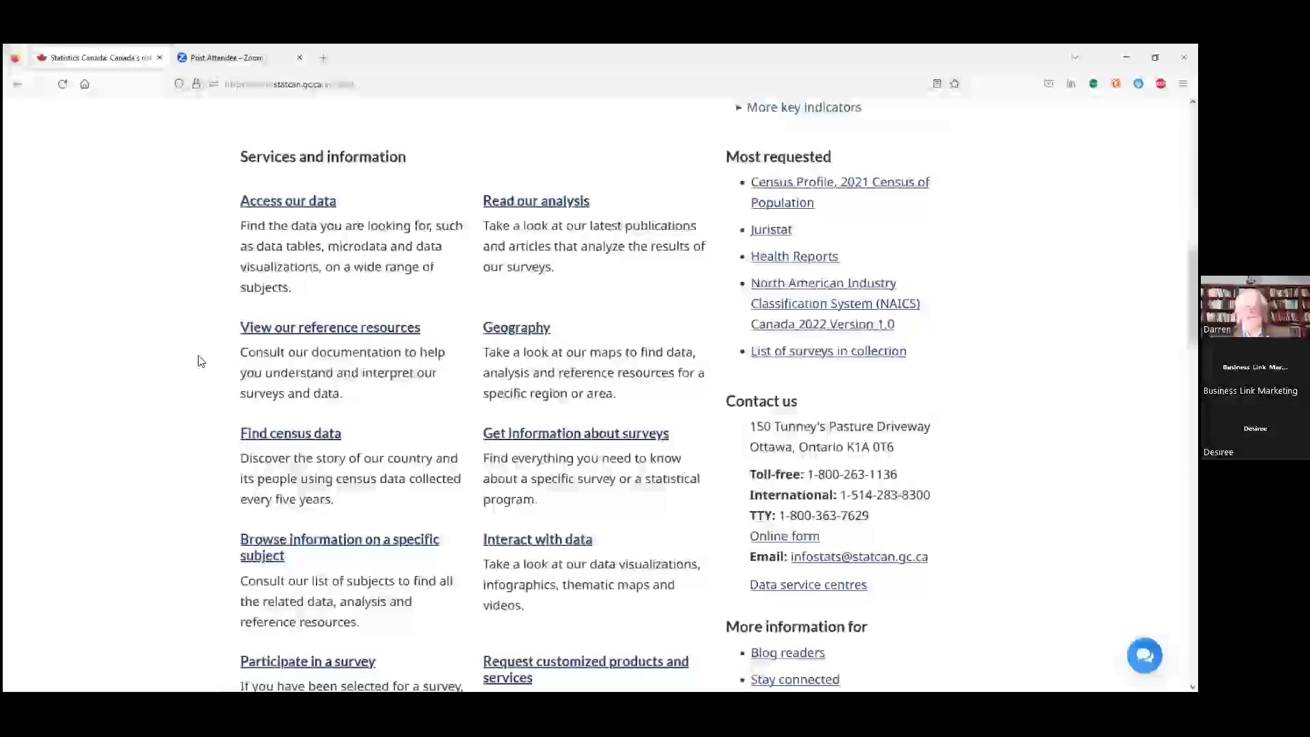
pyautogui.scroll(-3, 200, 361)
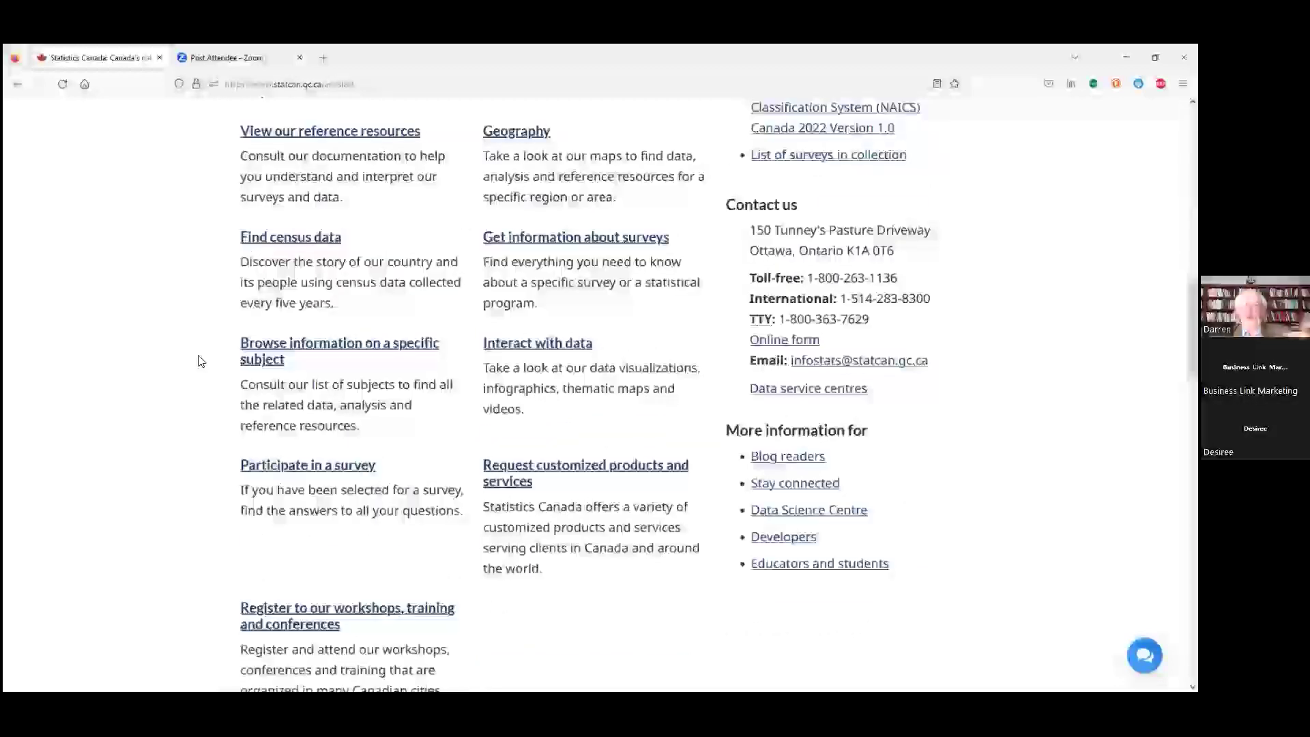
pyautogui.scroll(-2, 200, 360)
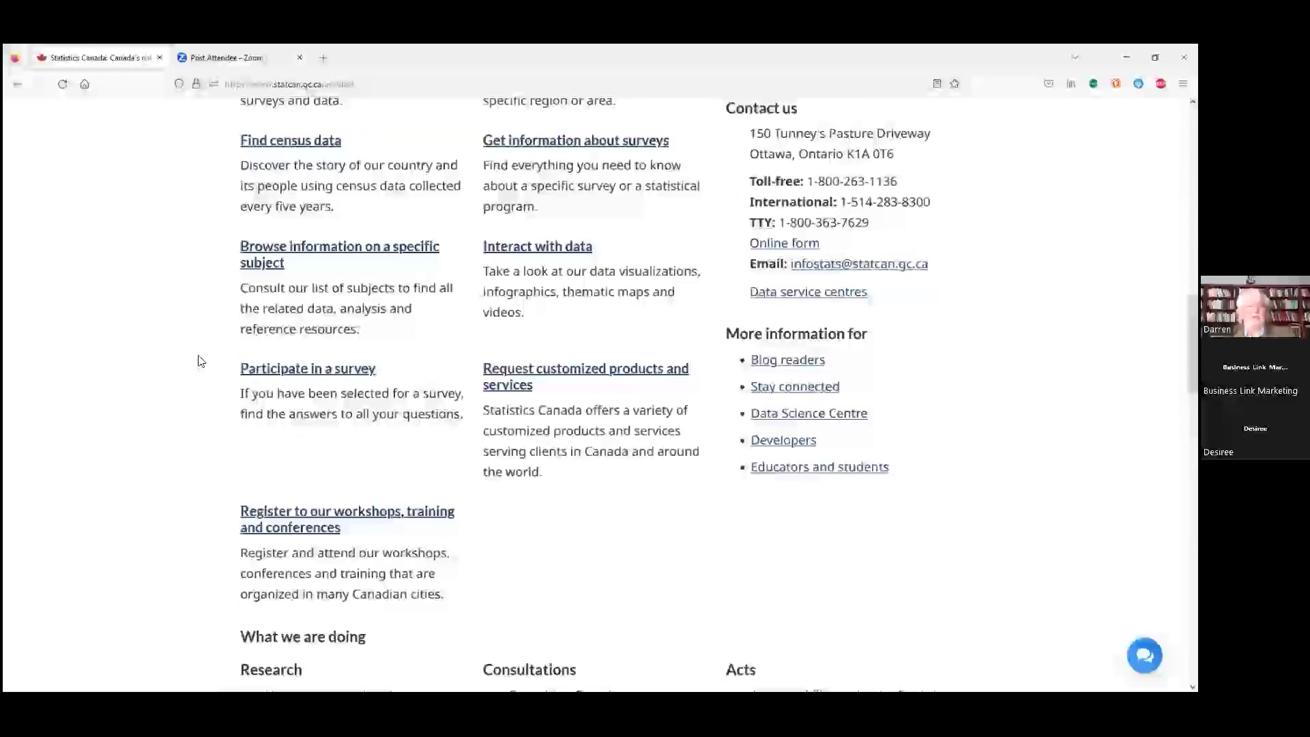
pyautogui.scroll(-2, 200, 361)
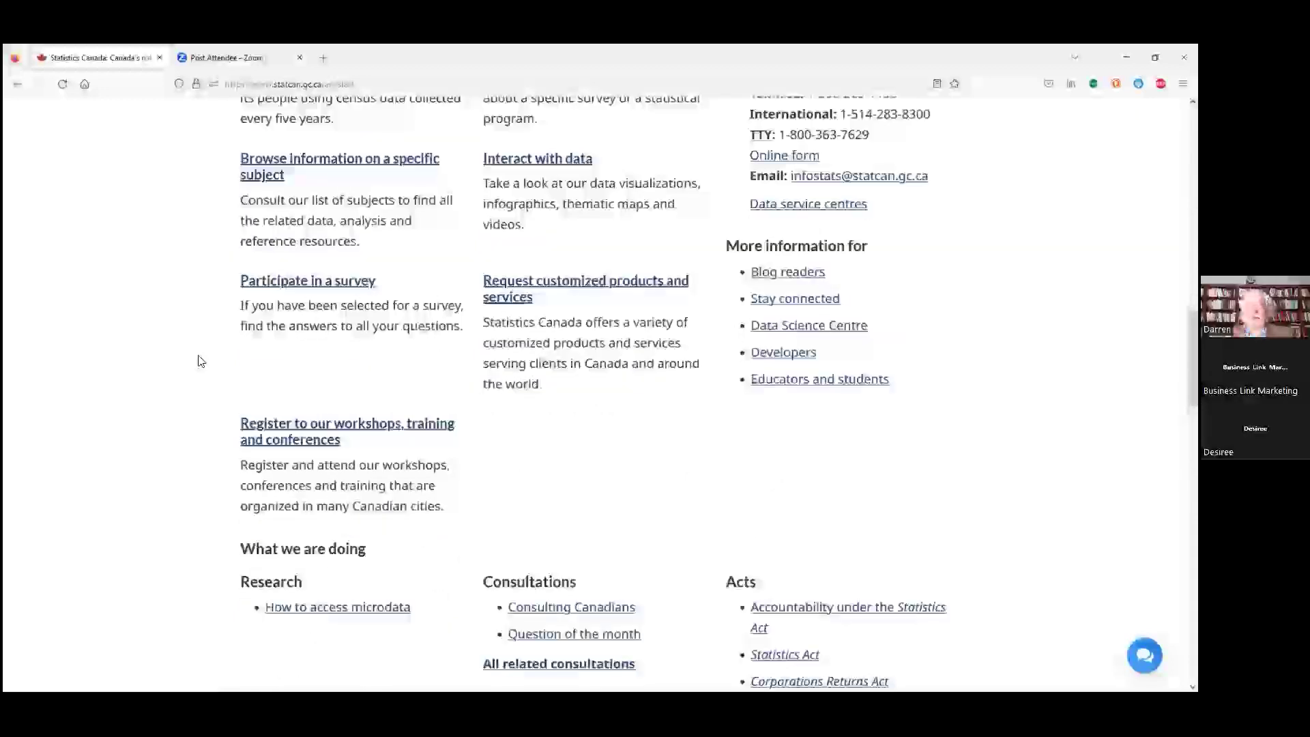
# Step: Look through the home page's Of interest and Features sections, including the statistics hubs and the energy information centre
pyautogui.scroll(-10, 200, 361)
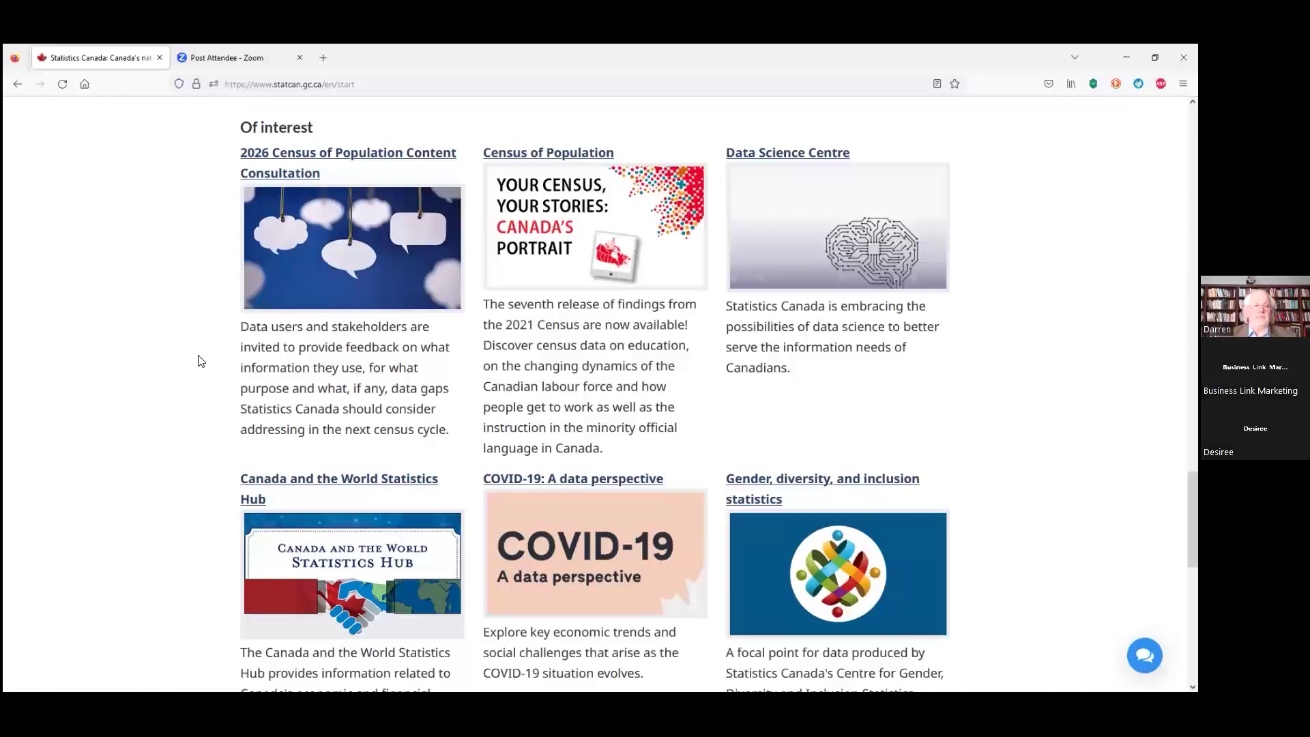
pyautogui.scroll(-3, 198, 360)
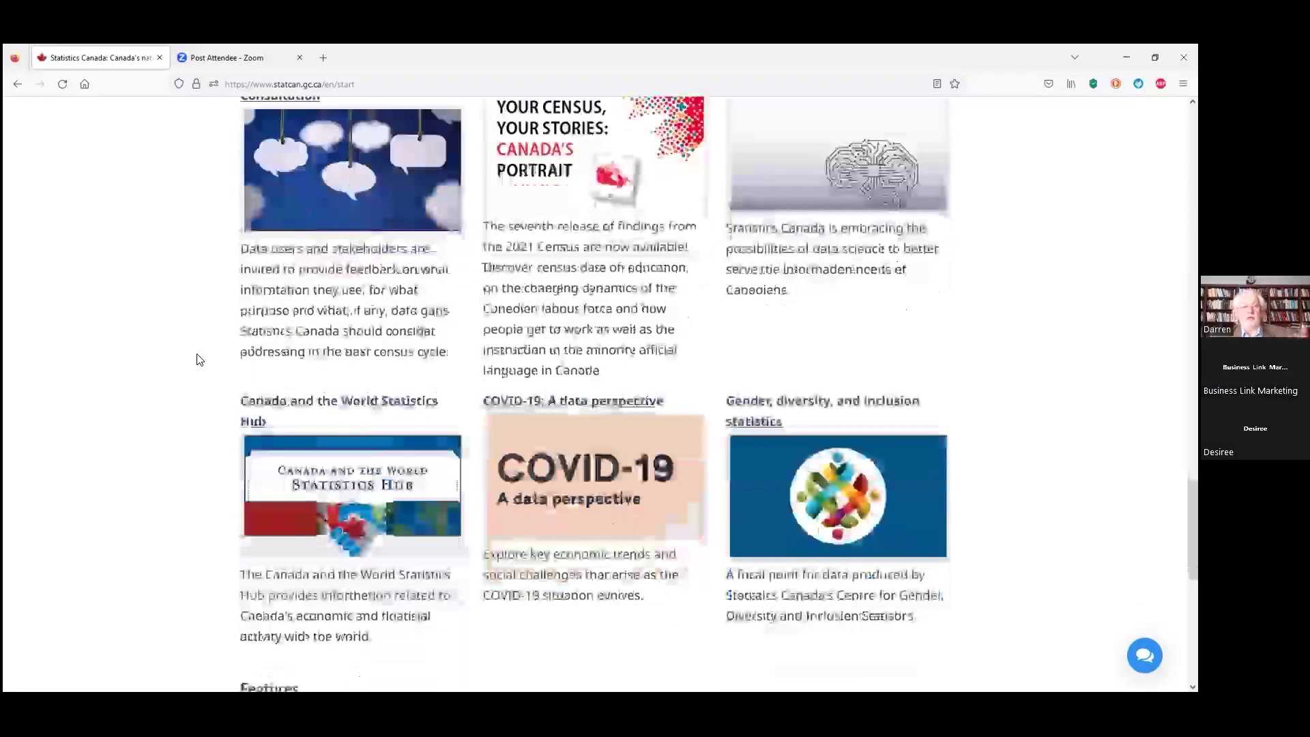
pyautogui.scroll(-3, 197, 360)
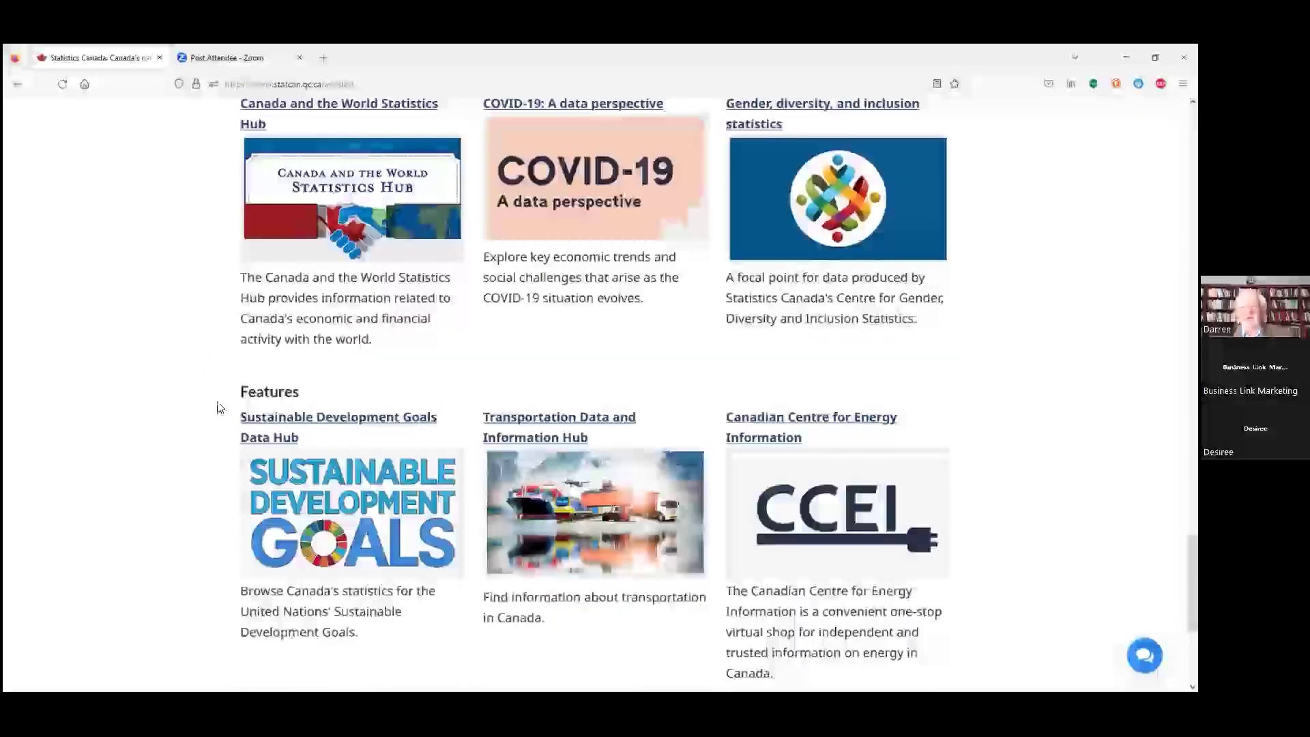
pyautogui.scroll(-1, 219, 408)
pyautogui.scroll(1, 220, 407)
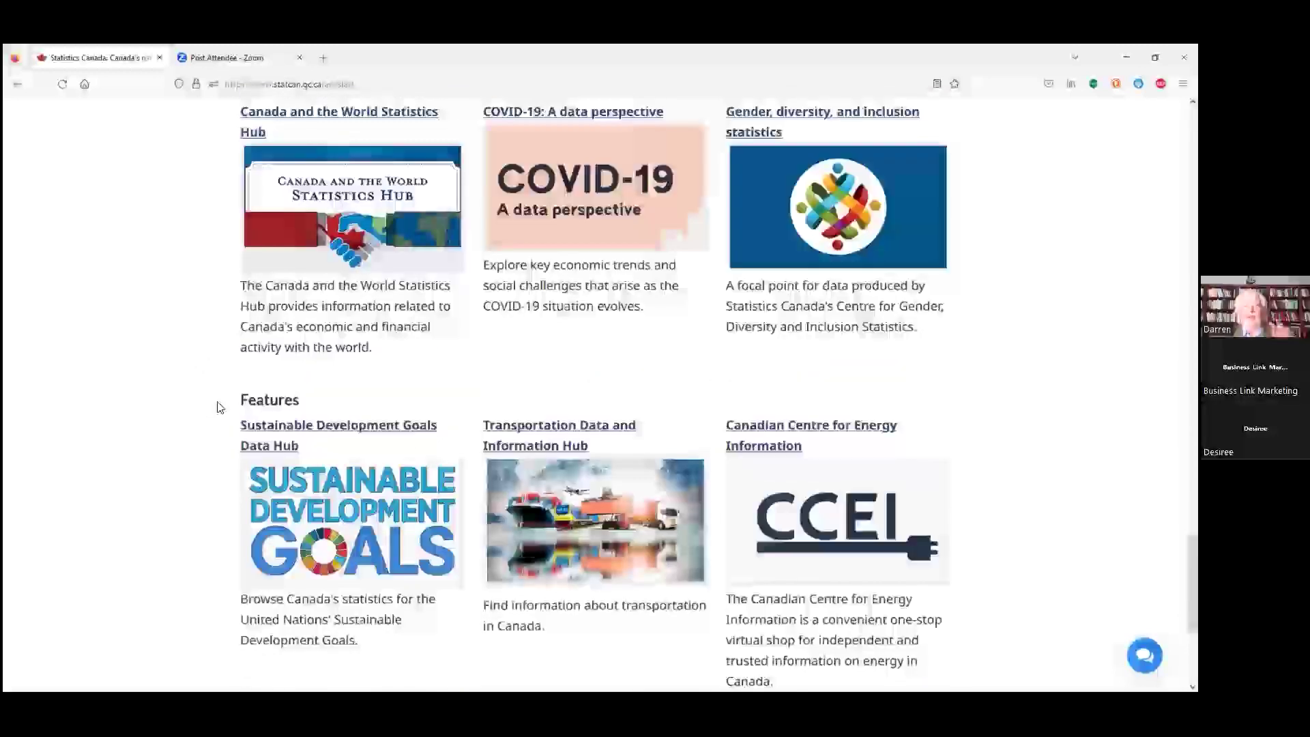
# Step: Go back over the home page's sections up to the main site navigation, including Surveys and statistical programs
pyautogui.scroll(10, 219, 407)
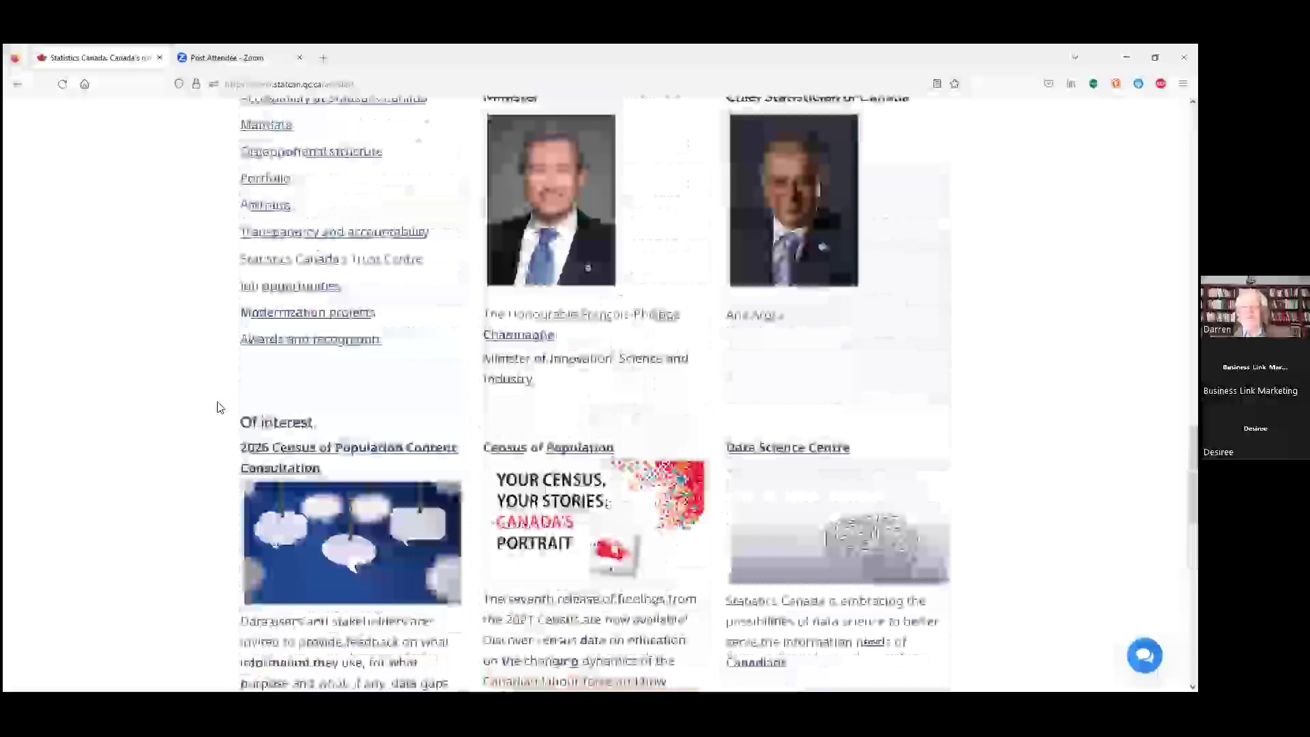
pyautogui.scroll(6, 219, 407)
pyautogui.scroll(4, 219, 407)
pyautogui.scroll(2, 252, 173)
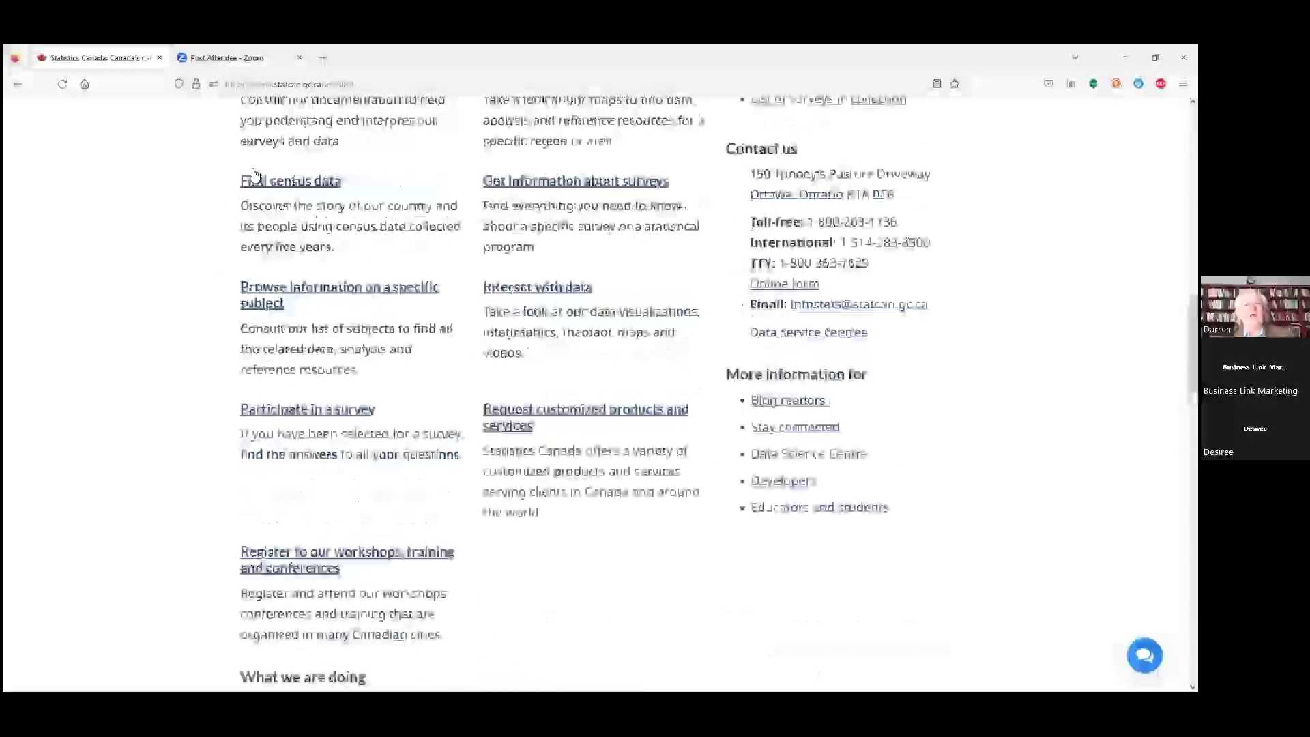
pyautogui.scroll(6, 252, 173)
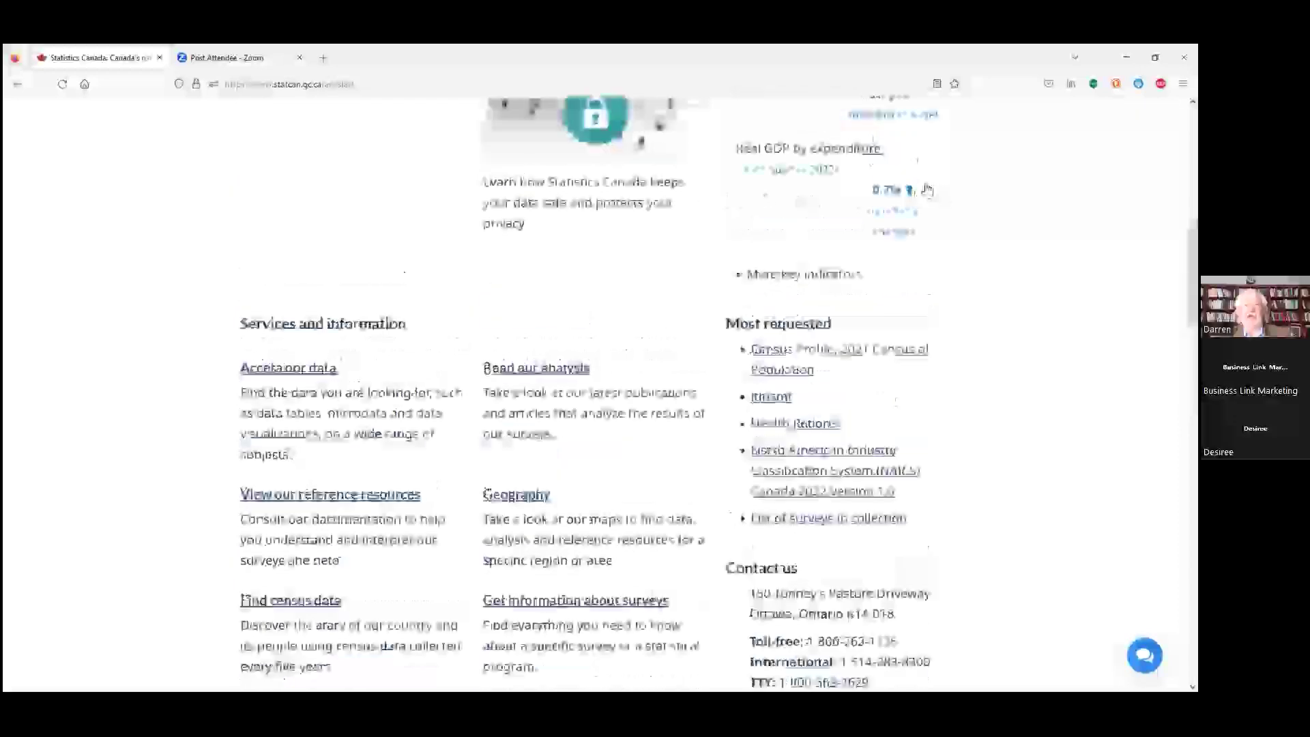
pyautogui.scroll(5, 228, 176)
pyautogui.scroll(1, 256, 183)
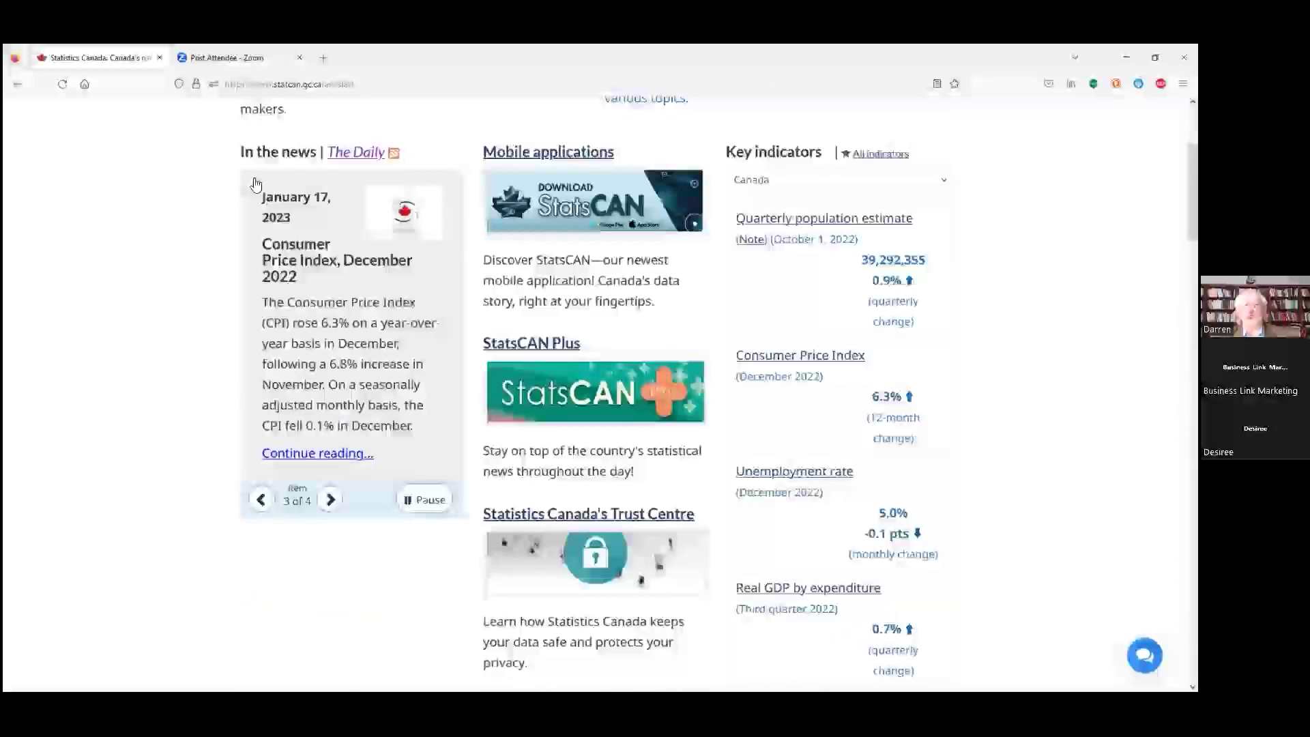
pyautogui.scroll(3, 256, 183)
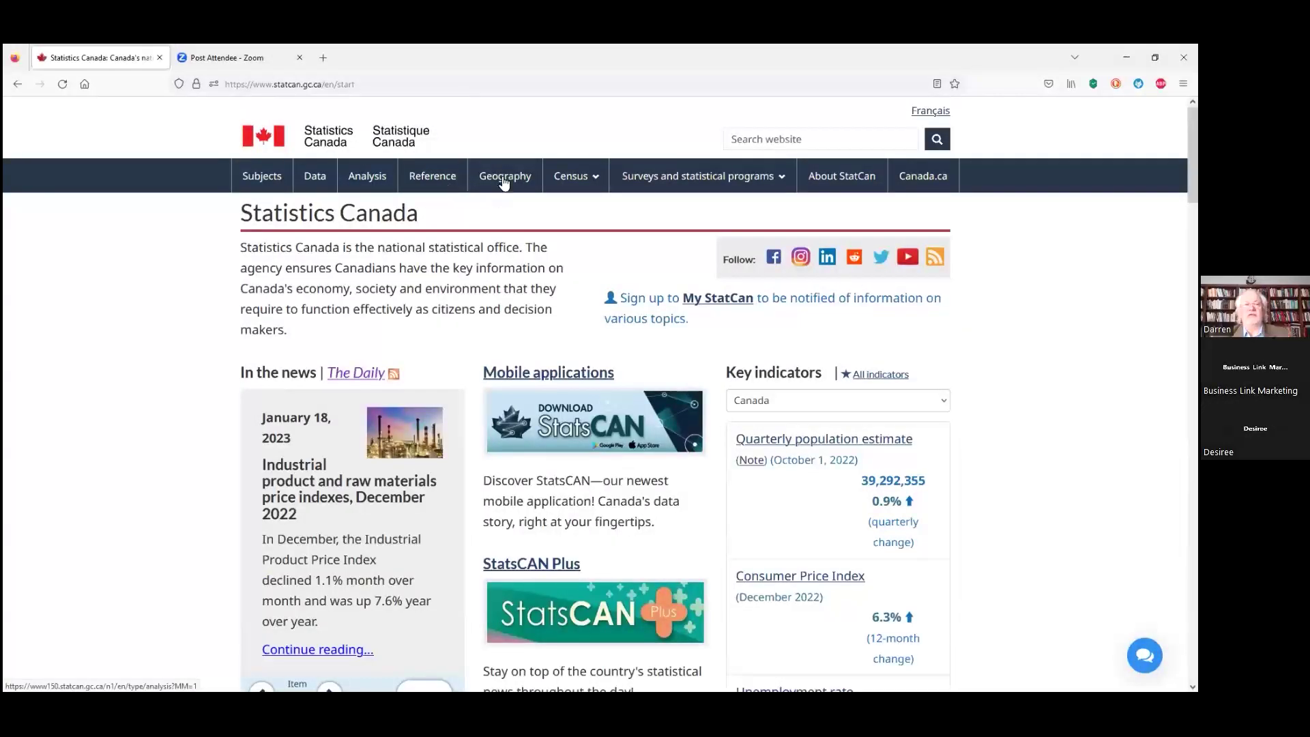
pyautogui.click(706, 180)
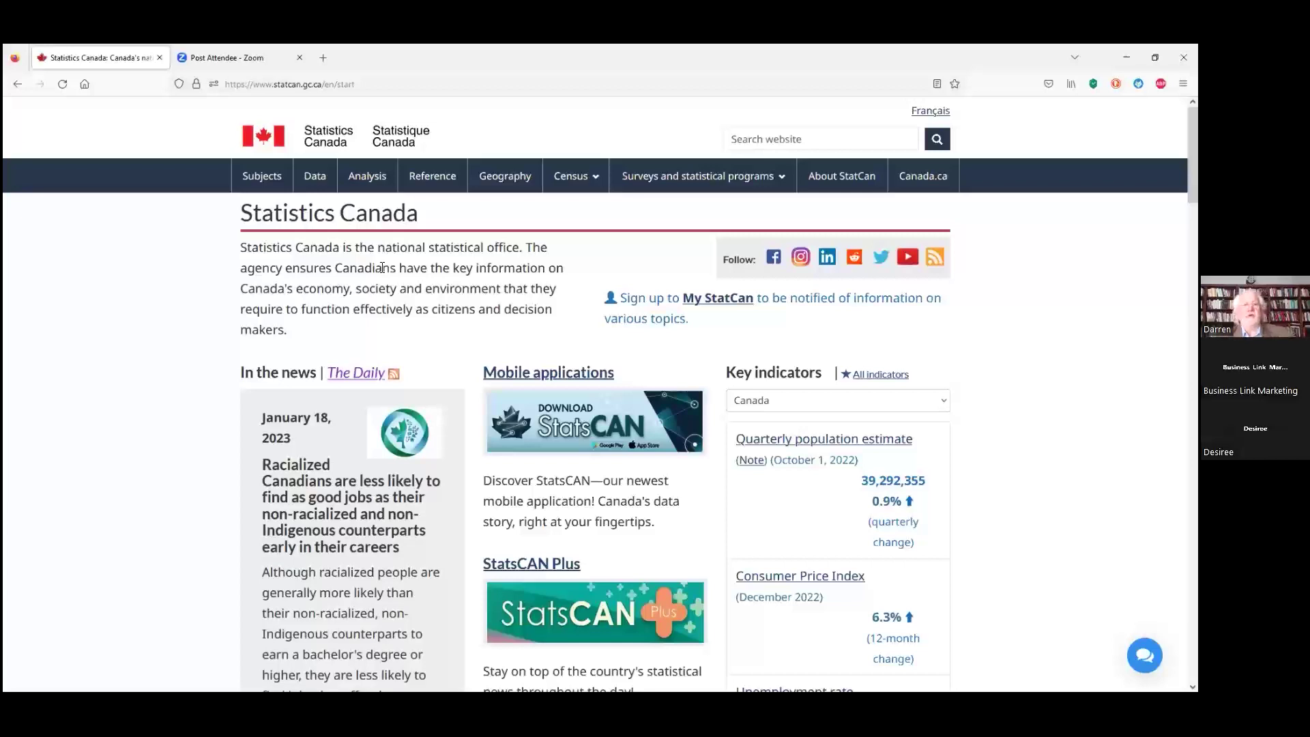
# Step: Open the Subjects page and examine its list of subject areas and the specialised statistics hubs beneath it
pyautogui.click(266, 178)
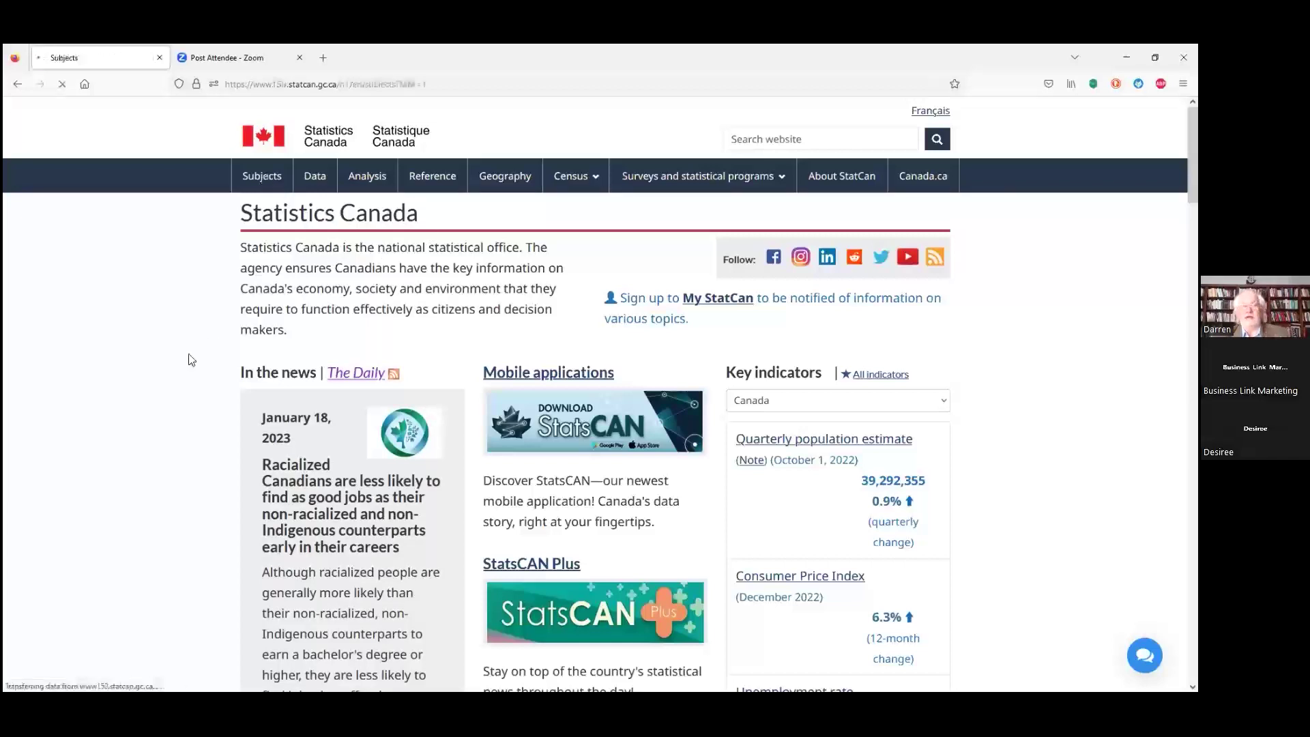
pyautogui.scroll(-1, 171, 423)
pyautogui.scroll(-3, 174, 417)
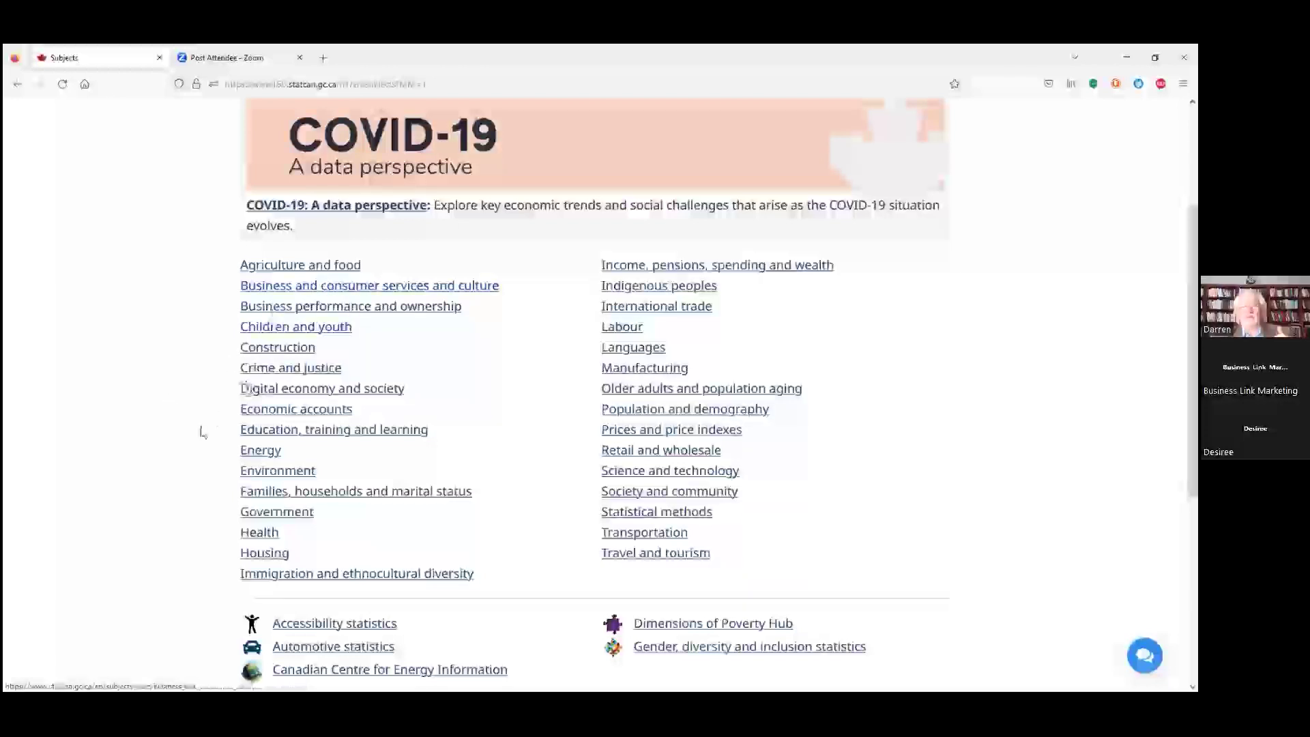
pyautogui.scroll(-3, 195, 412)
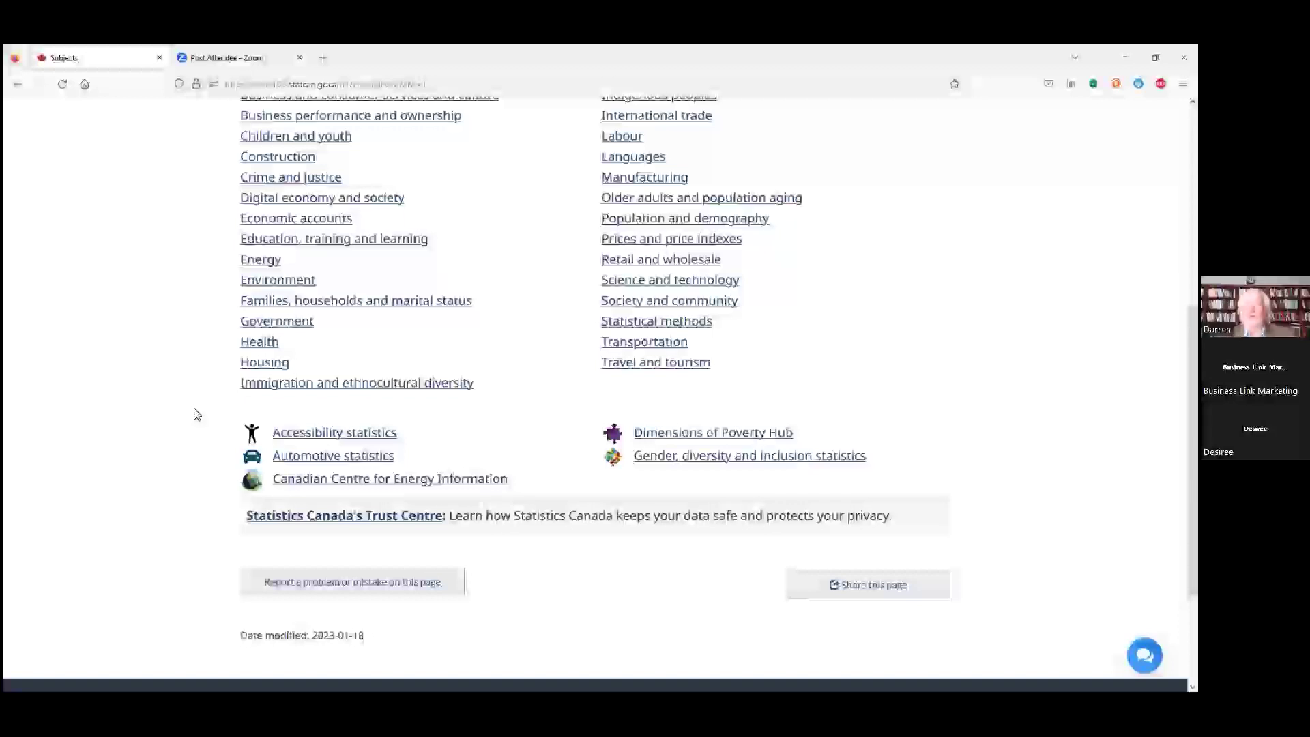
pyautogui.scroll(5, 197, 414)
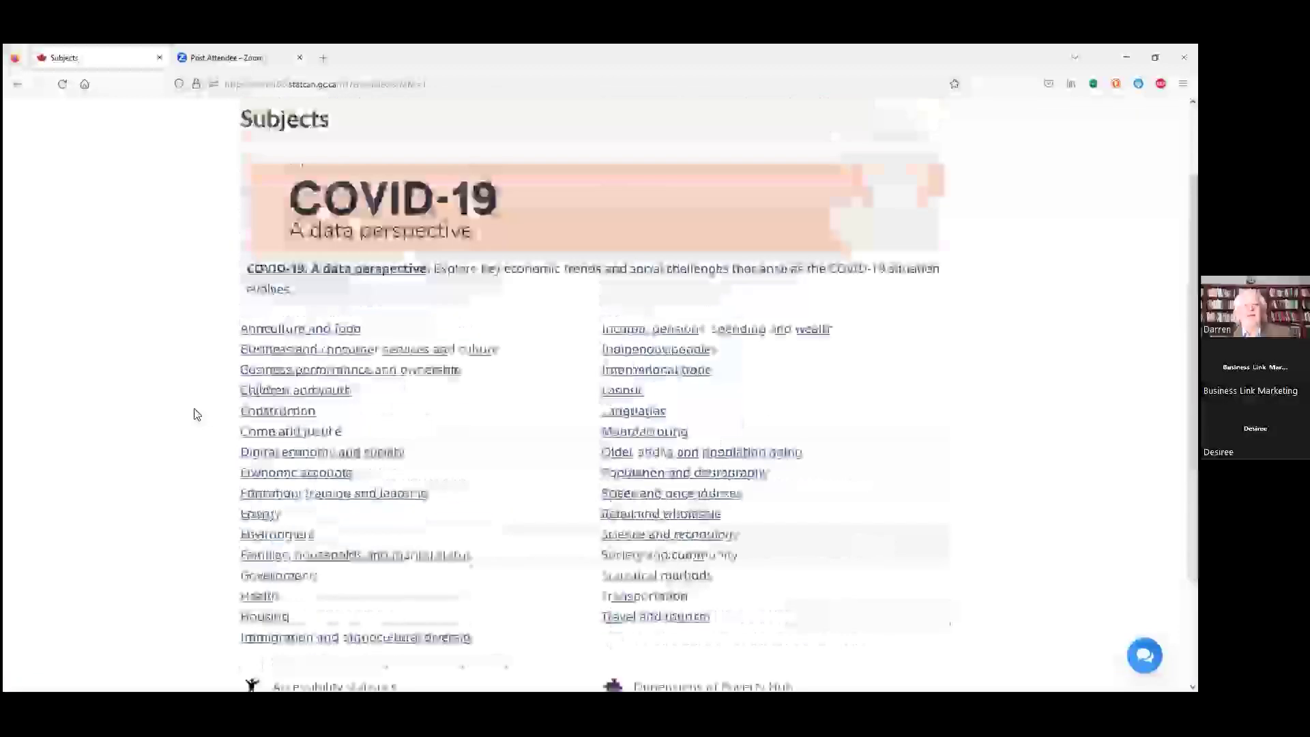
pyautogui.scroll(-3, 184, 410)
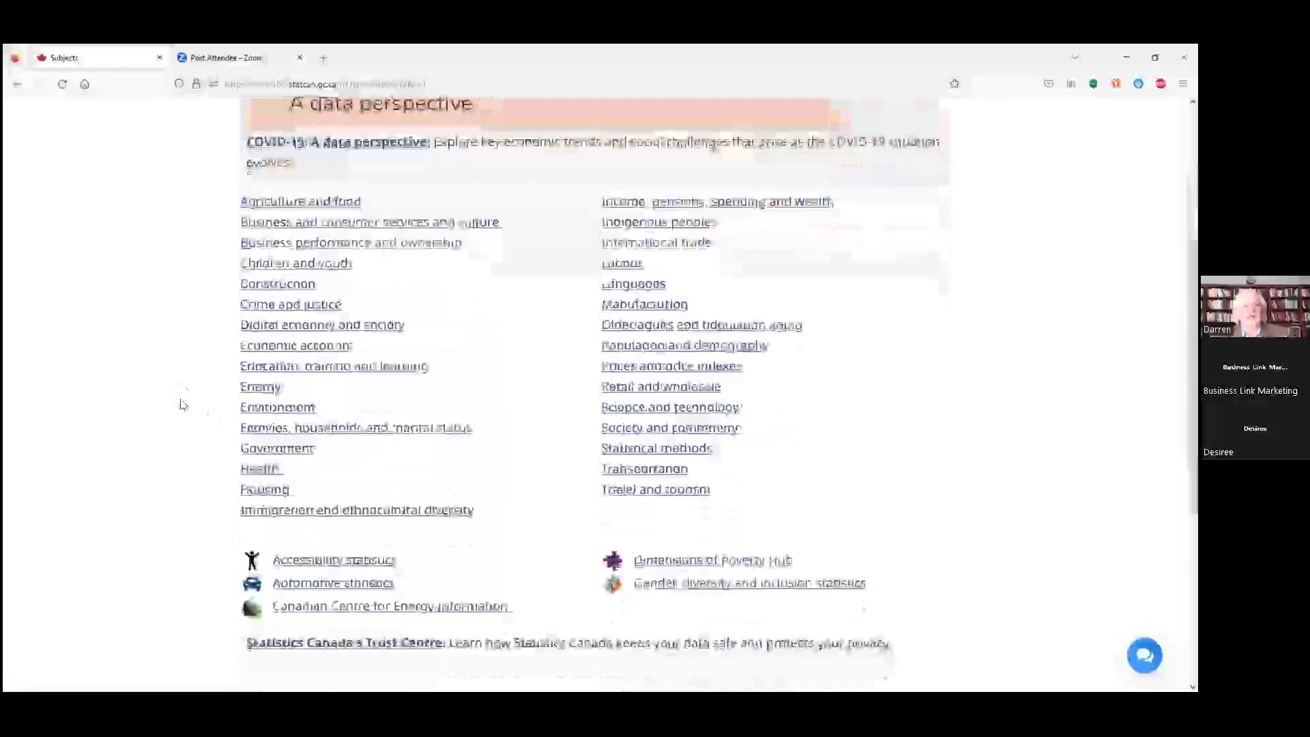
# Step: Open the Business and consumer services and culture subject and look through its data topics, features, key indicators and partners
pyautogui.click(338, 224)
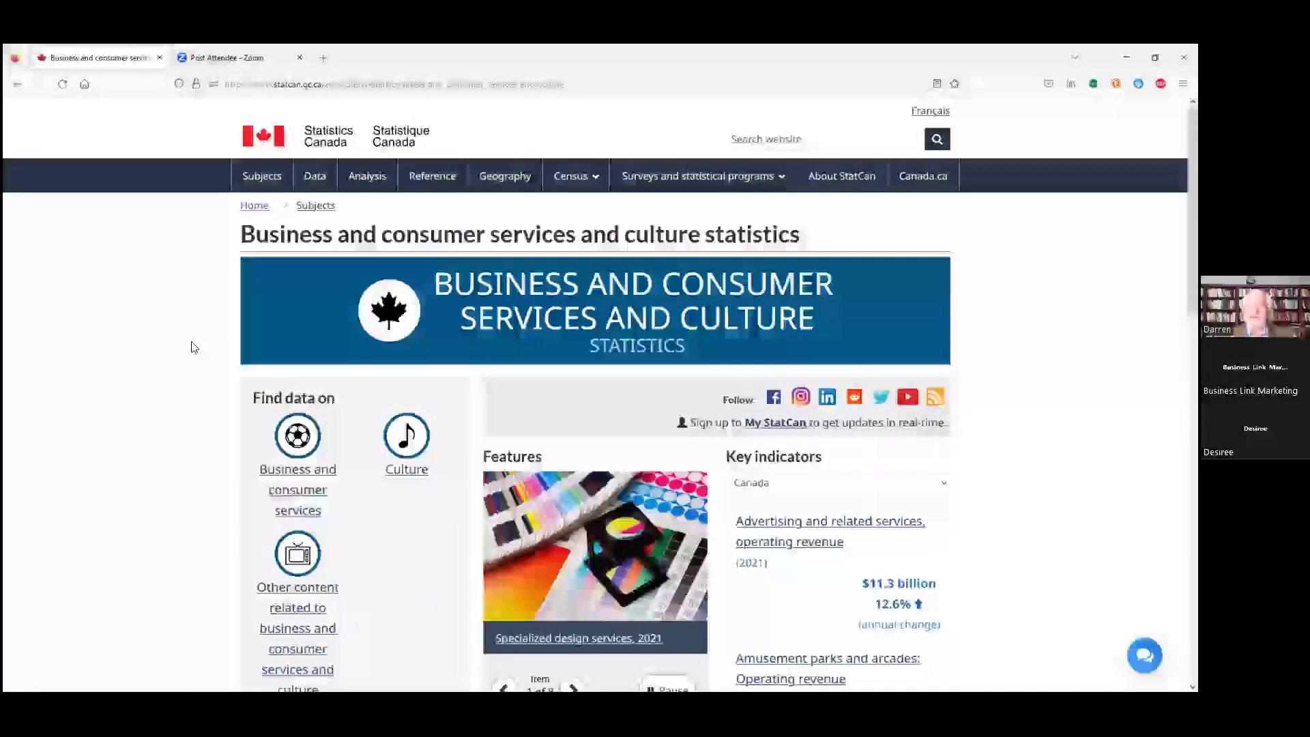
pyautogui.scroll(-3, 192, 345)
pyautogui.scroll(-5, 192, 345)
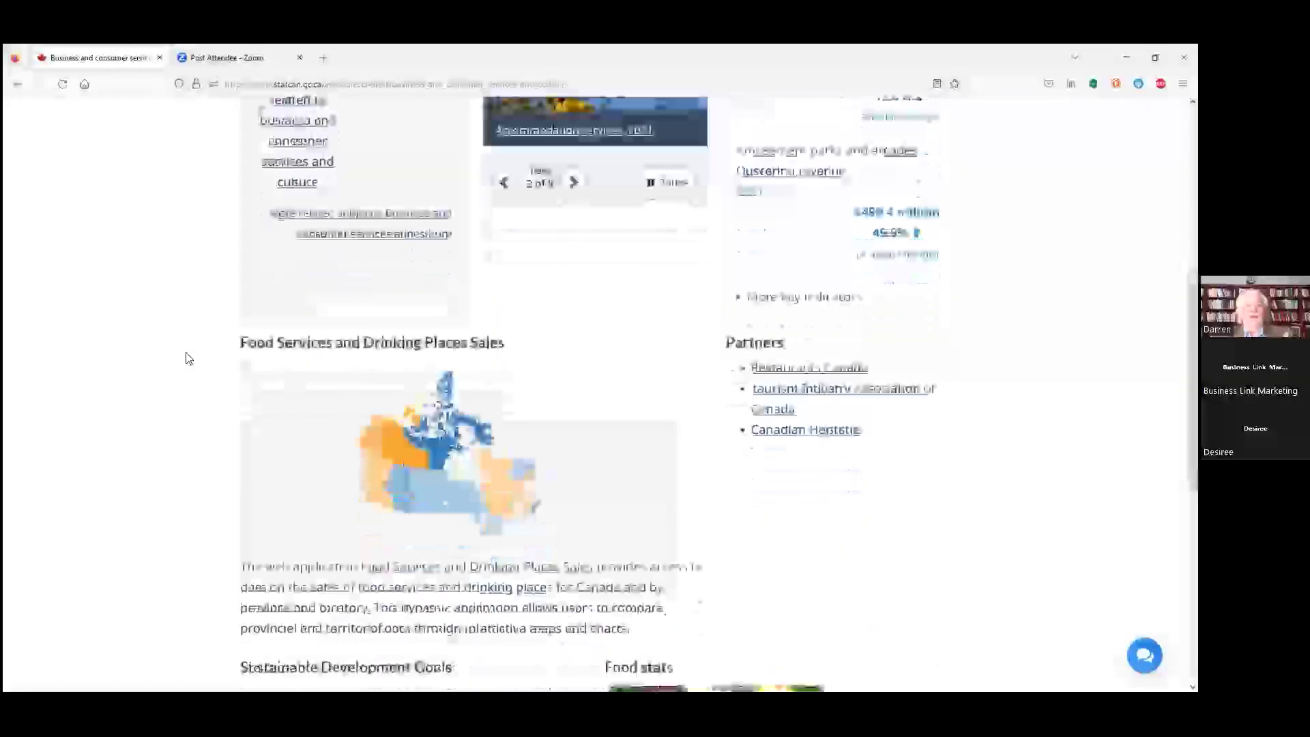
pyautogui.scroll(-3, 189, 358)
pyautogui.scroll(4, 189, 358)
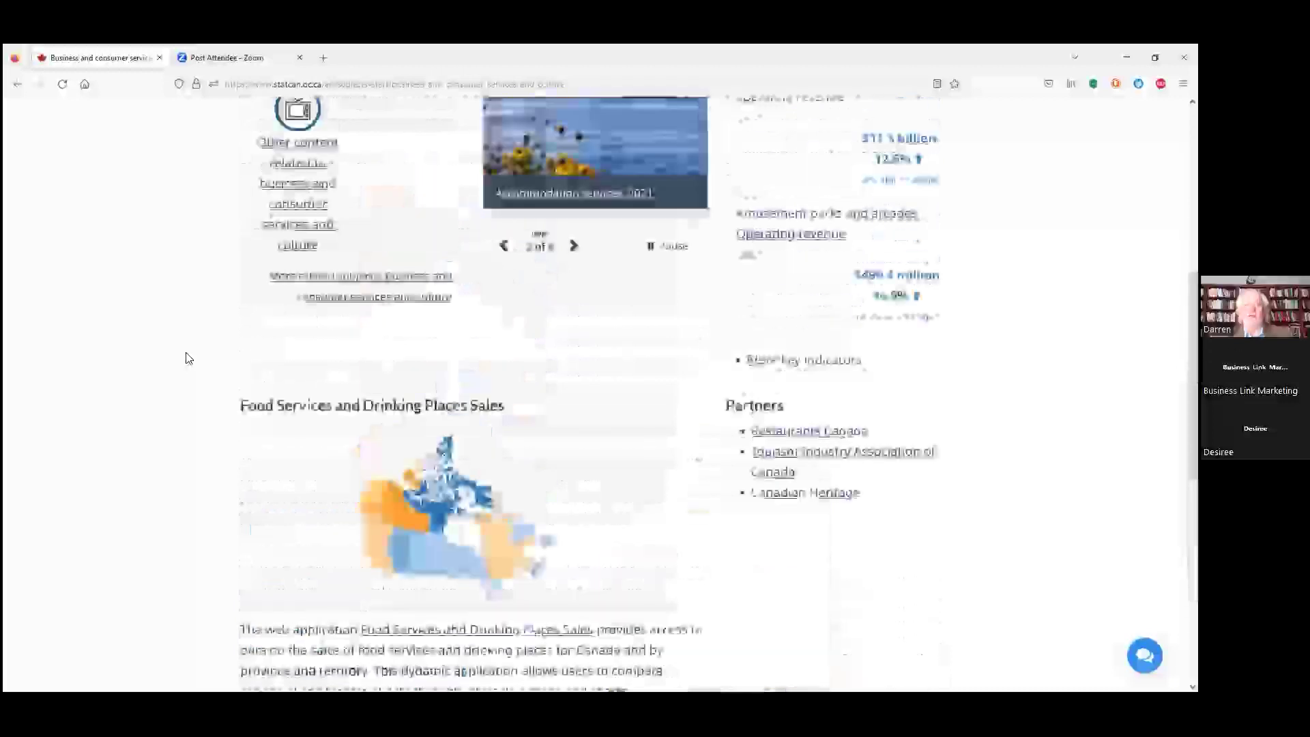
pyautogui.scroll(5, 189, 358)
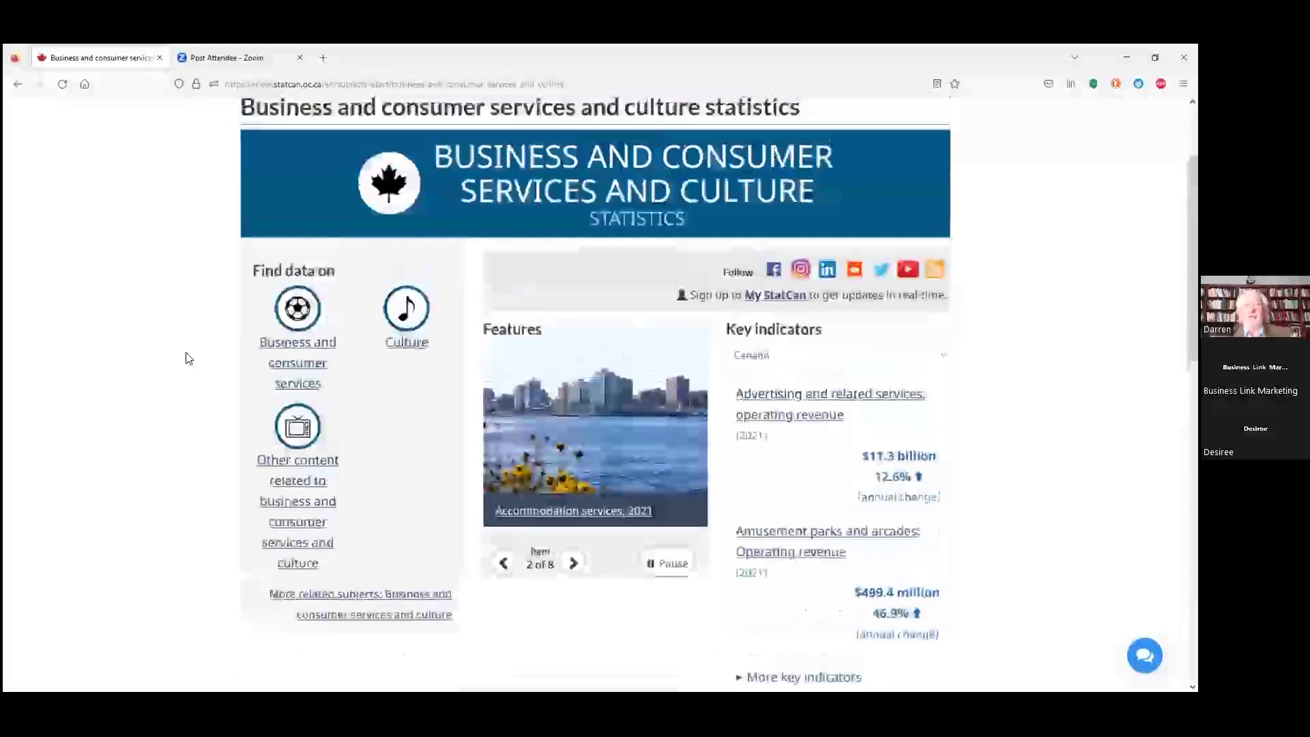
pyautogui.scroll(1, 184, 365)
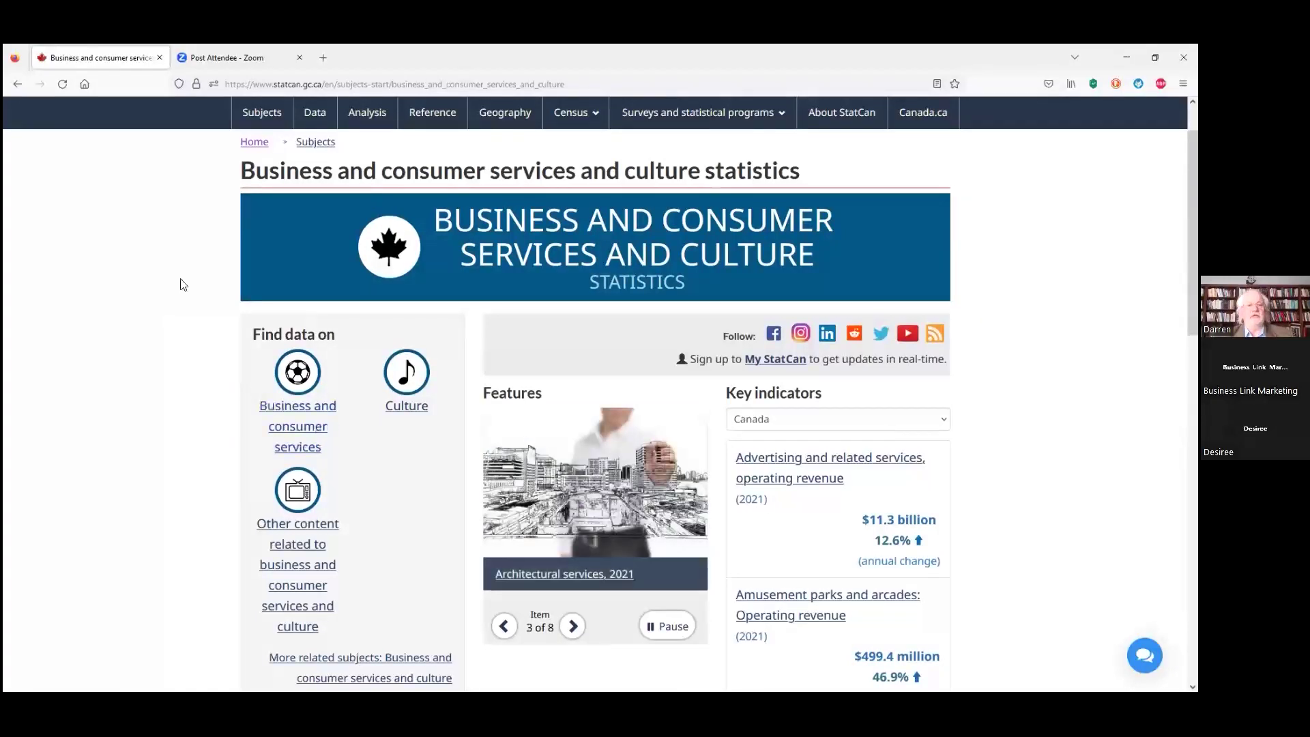
# Step: Switch to the Business performance and ownership subject and review its data topics, key indicators, visualization tools and industry ranking guide
pyautogui.click(18, 83)
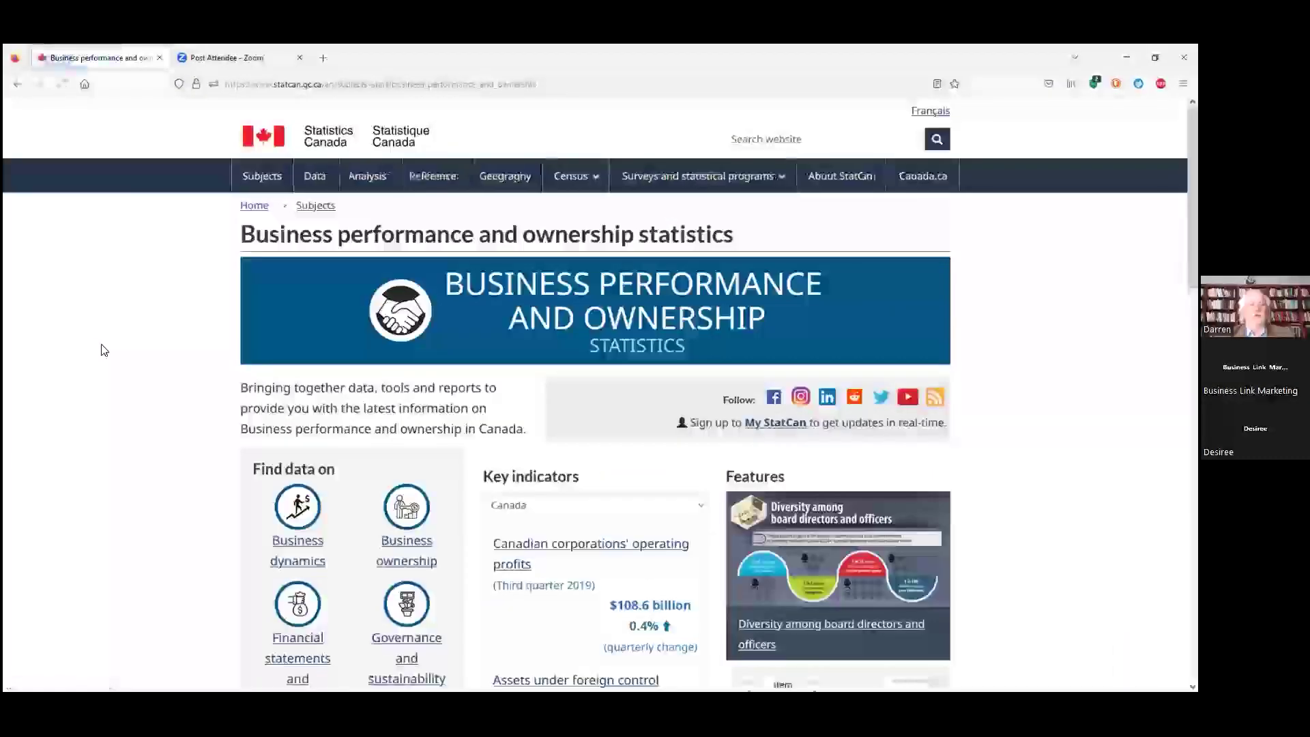
pyautogui.scroll(-3, 104, 350)
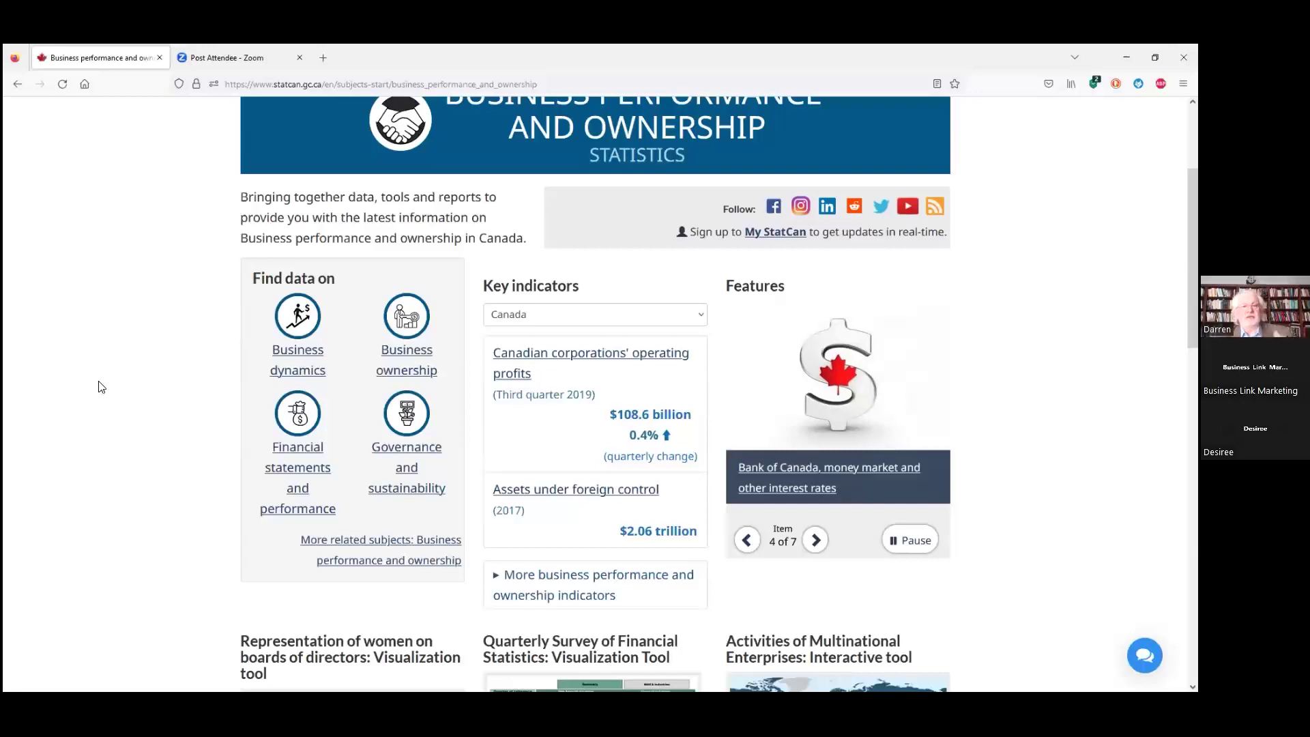
pyautogui.scroll(-1, 172, 377)
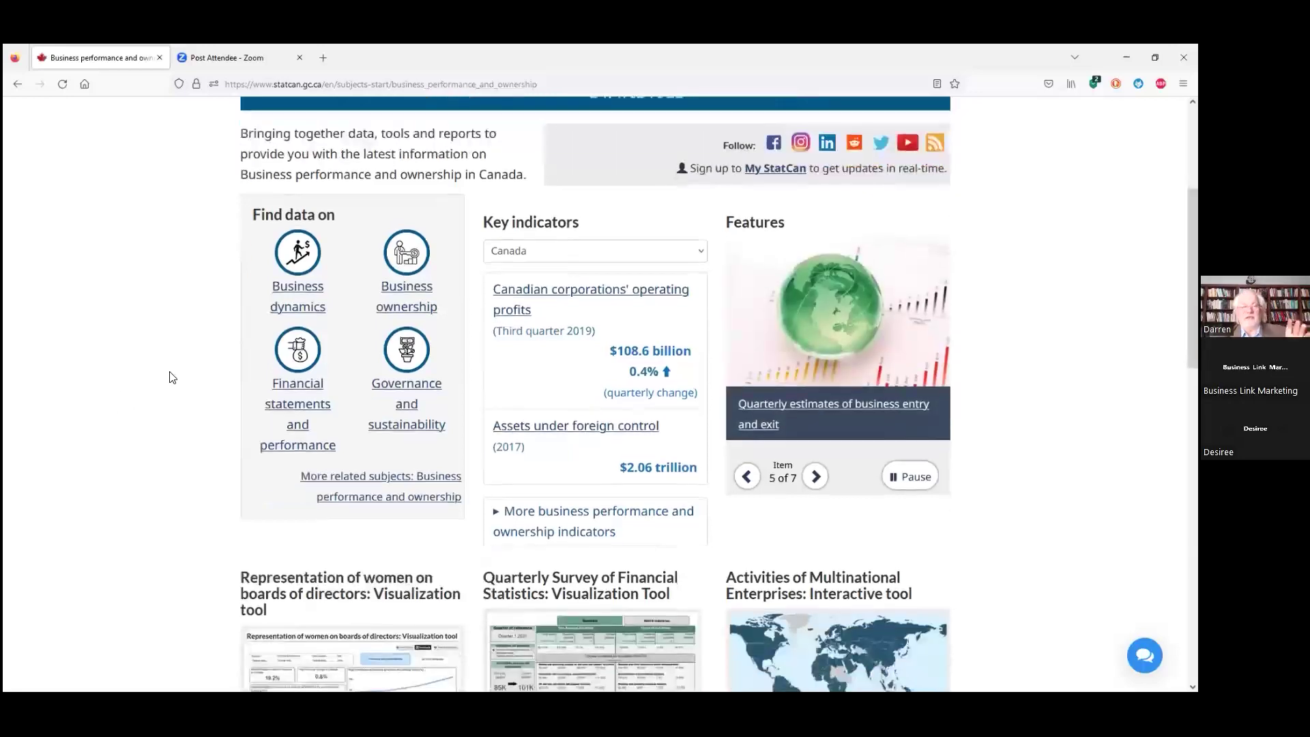
pyautogui.scroll(-2, 171, 377)
pyautogui.scroll(-2, 172, 377)
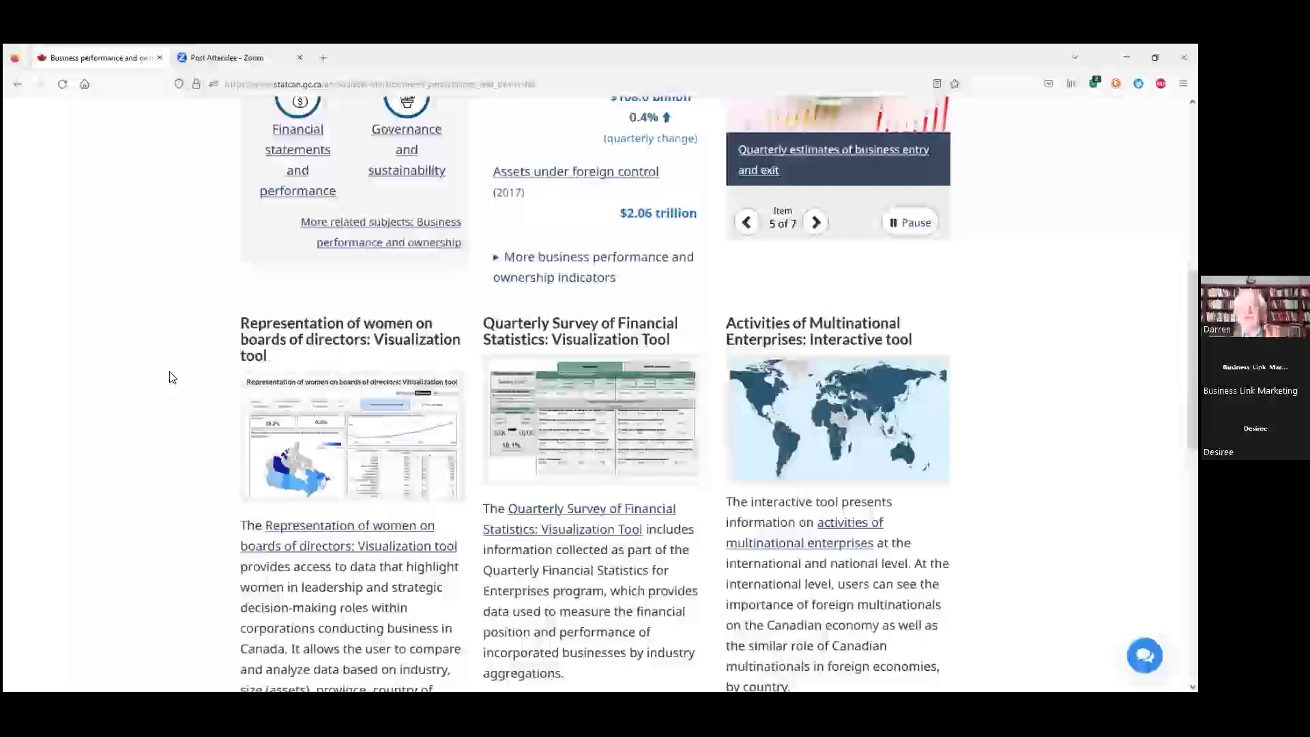
pyautogui.scroll(-2, 172, 377)
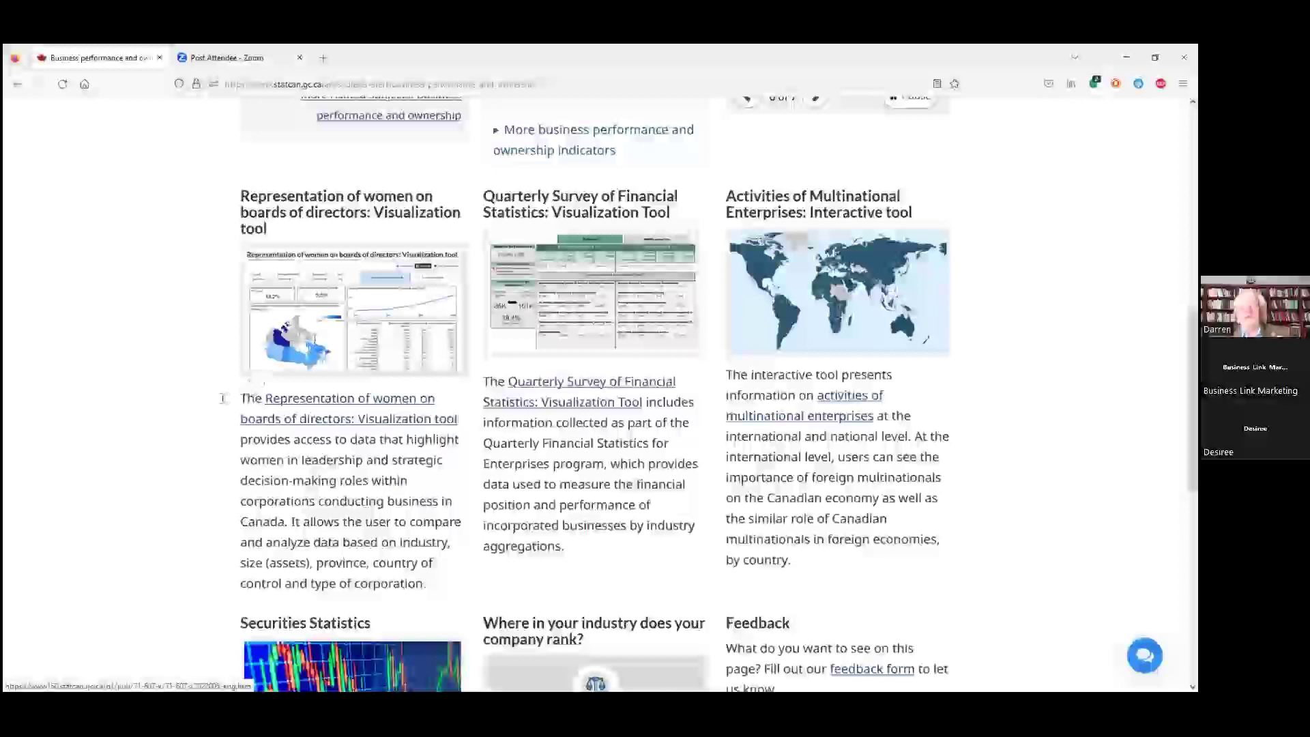
pyautogui.scroll(-5, 205, 375)
pyautogui.scroll(-2, 198, 372)
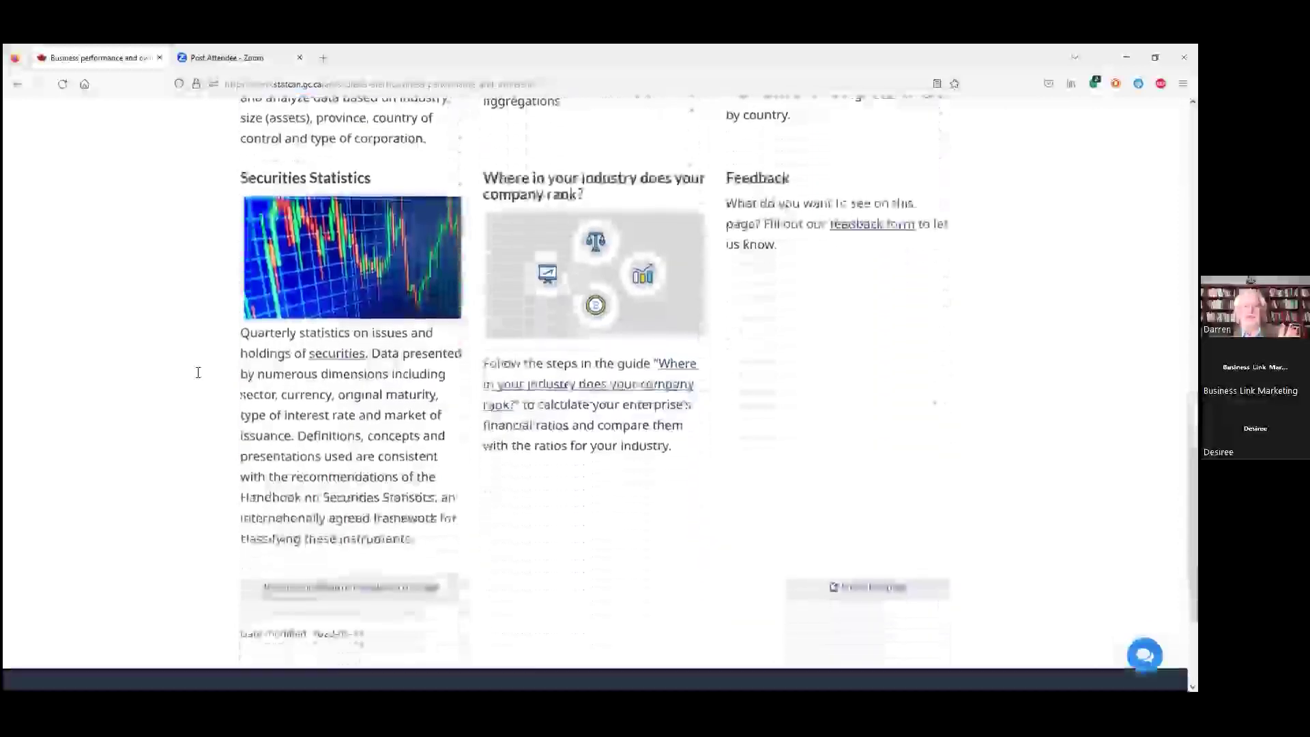
pyautogui.scroll(10, 198, 371)
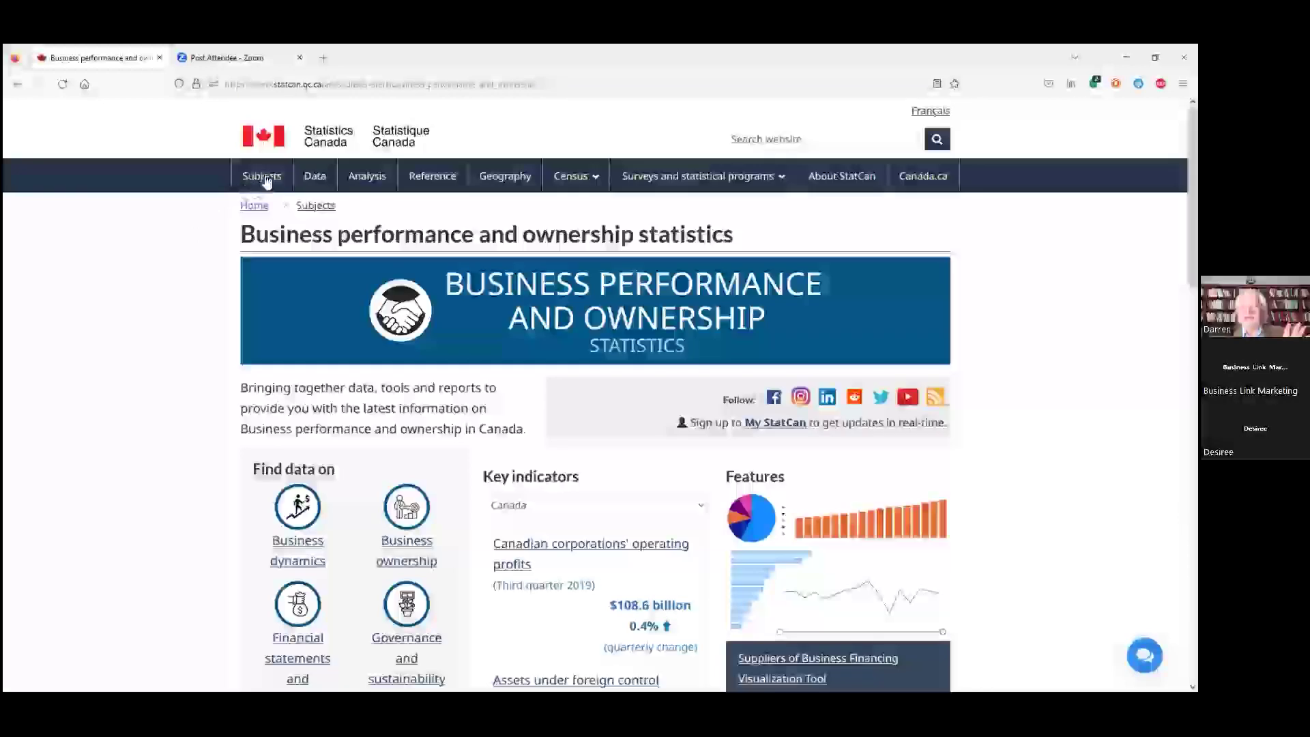
# Step: Go through the Subjects page to the Data page and look over its result filters and listed data products
pyautogui.click(265, 177)
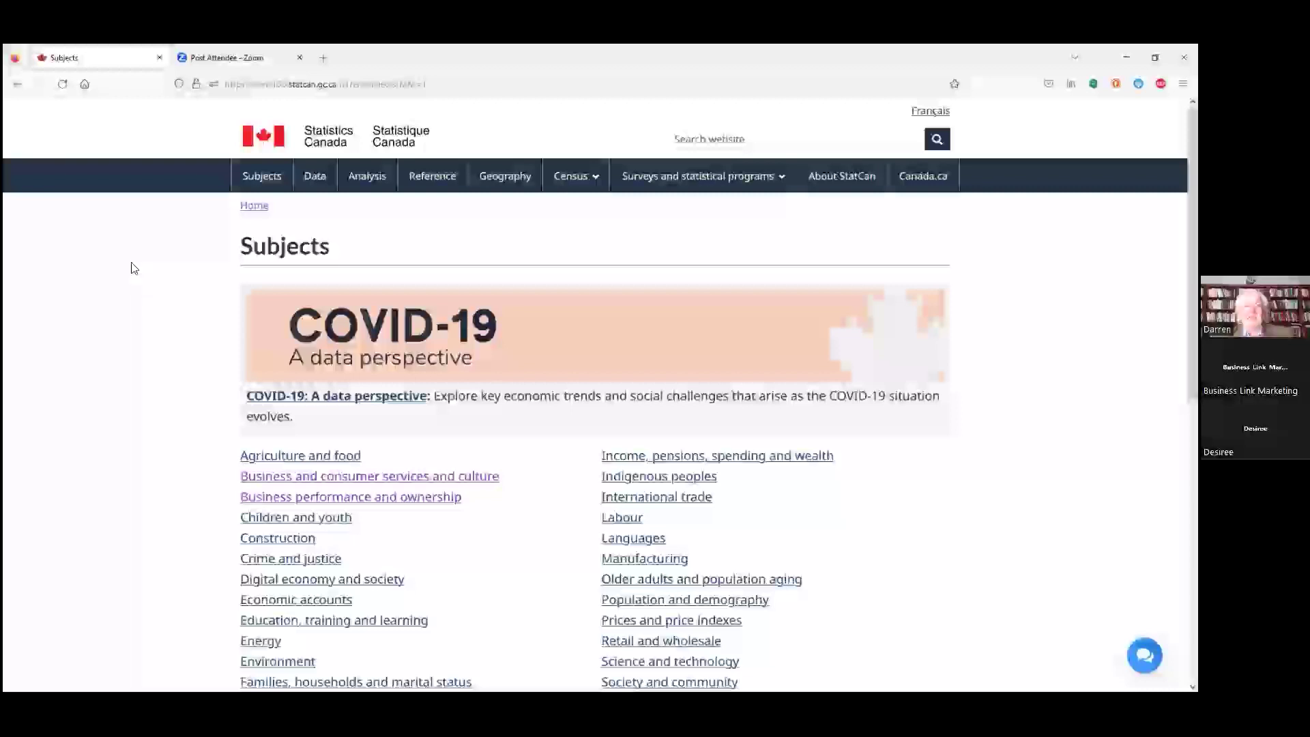
pyautogui.click(313, 178)
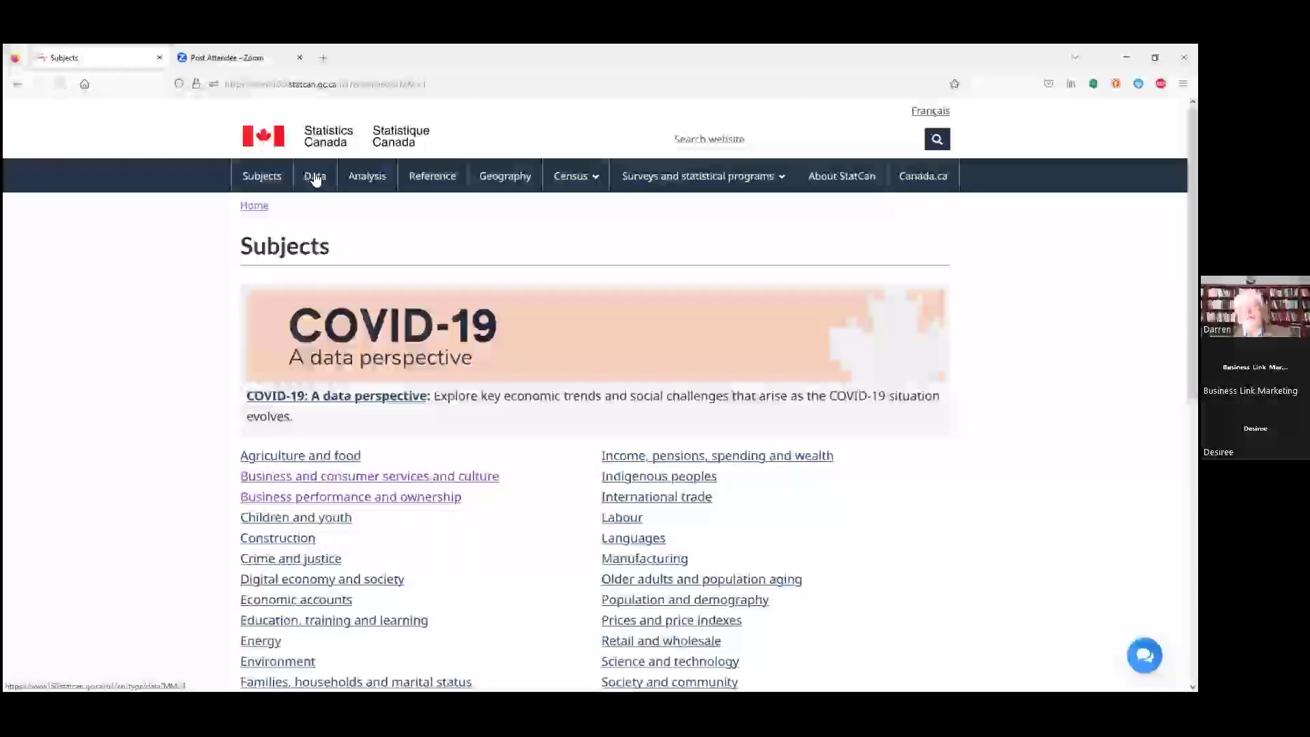
pyautogui.scroll(-3, 184, 303)
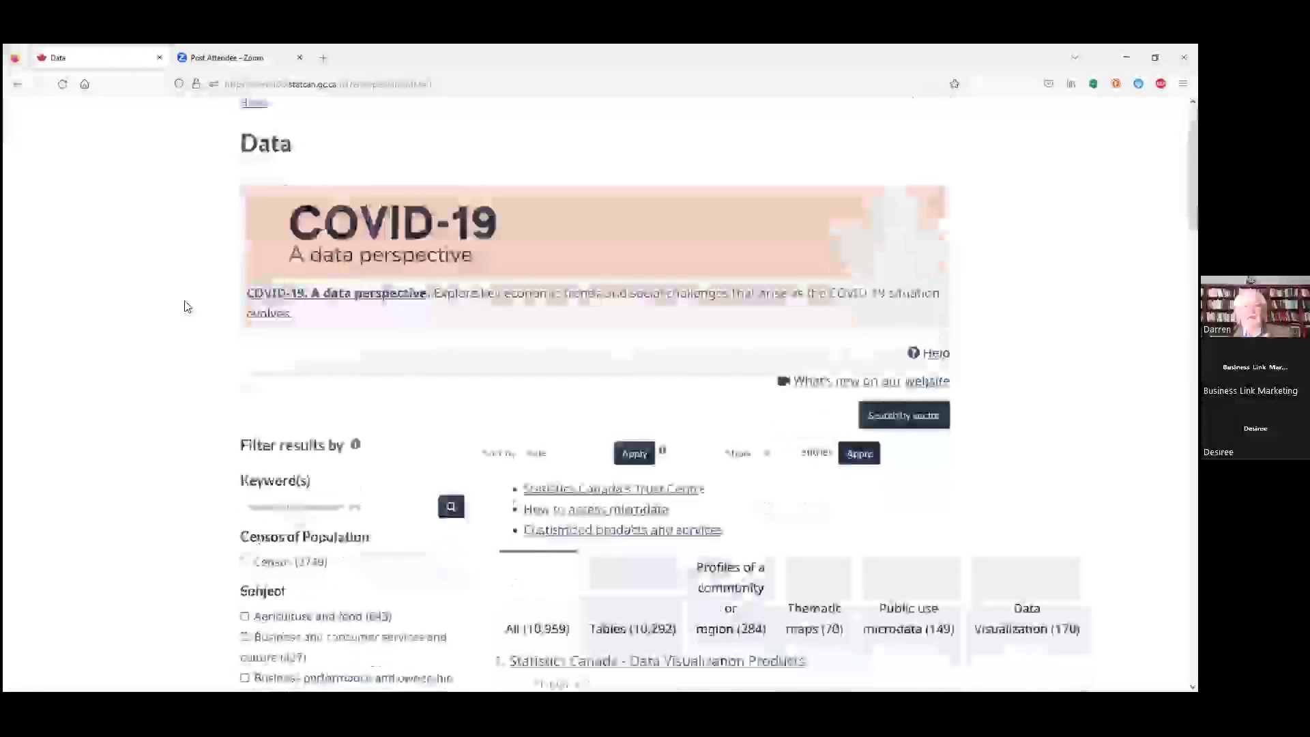
pyautogui.scroll(-4, 185, 306)
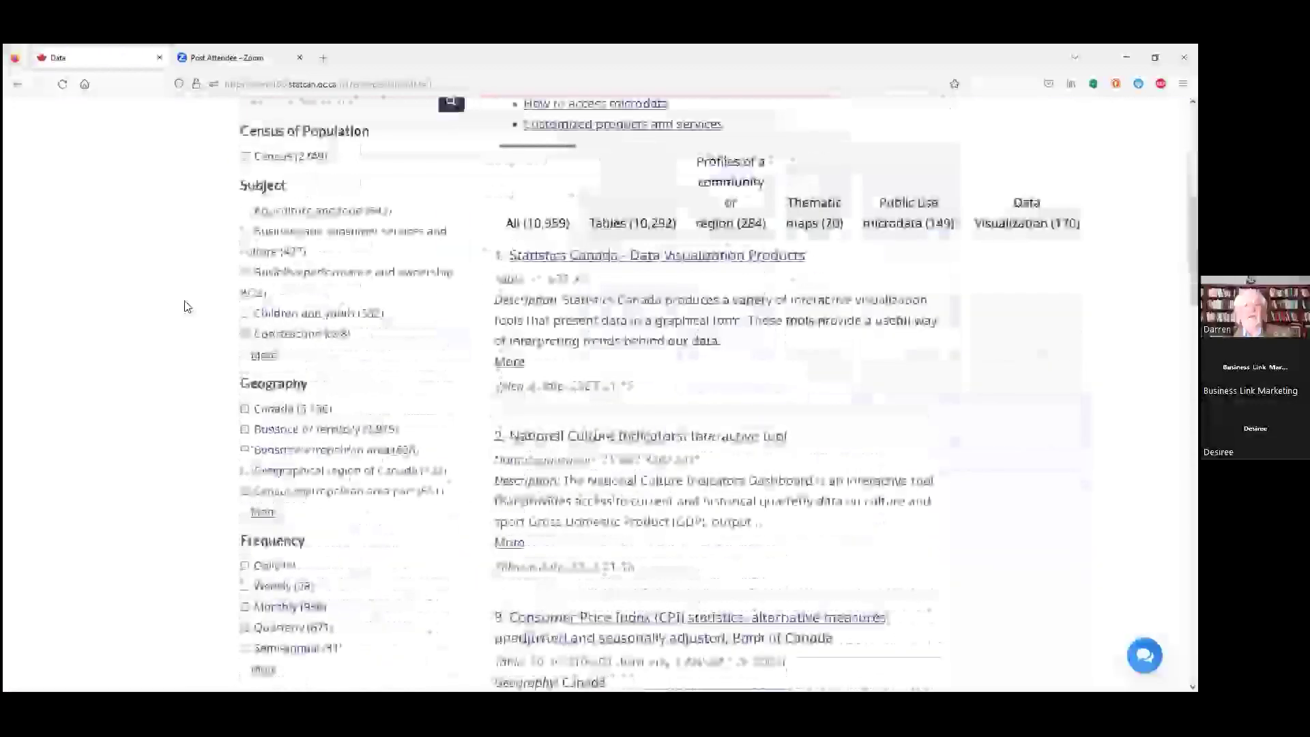
pyautogui.scroll(-6, 185, 306)
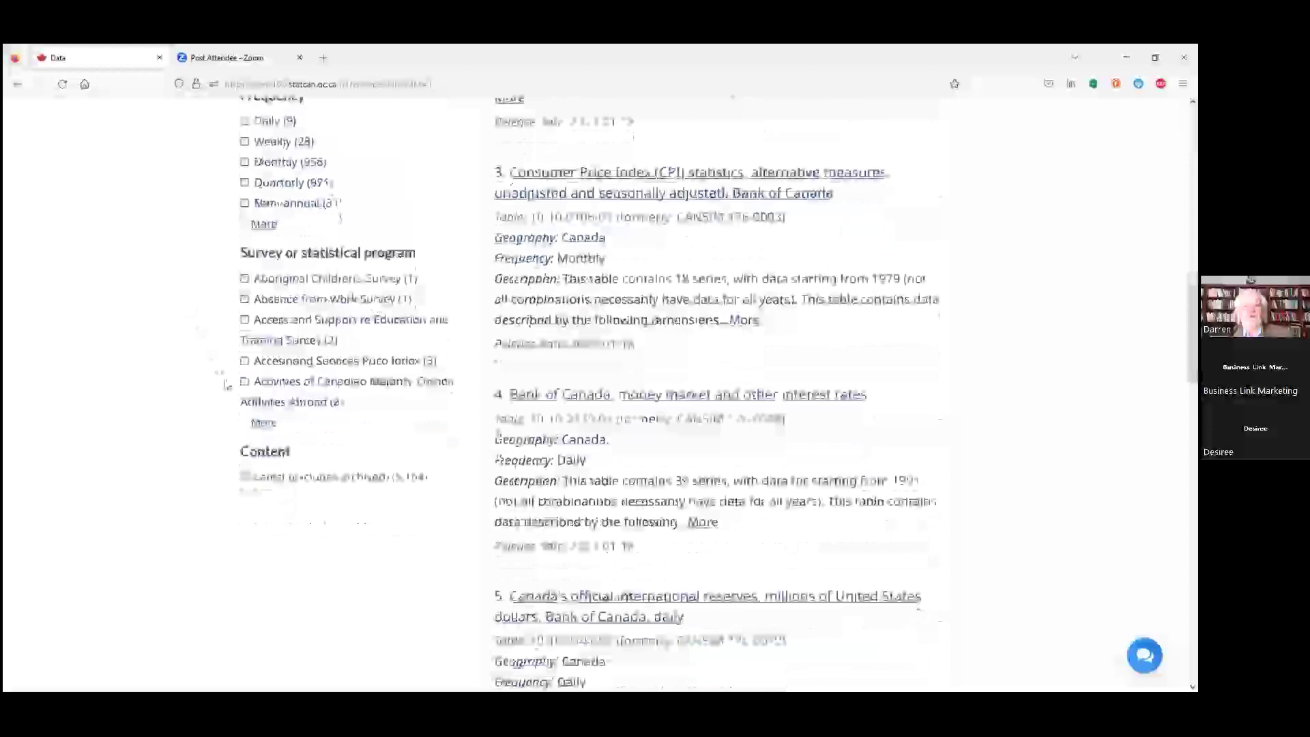
# Step: Expand the Survey or statistical program filter on the Data page and browse its full alphabetical list through the Canadian surveys and censuses
pyautogui.click(266, 424)
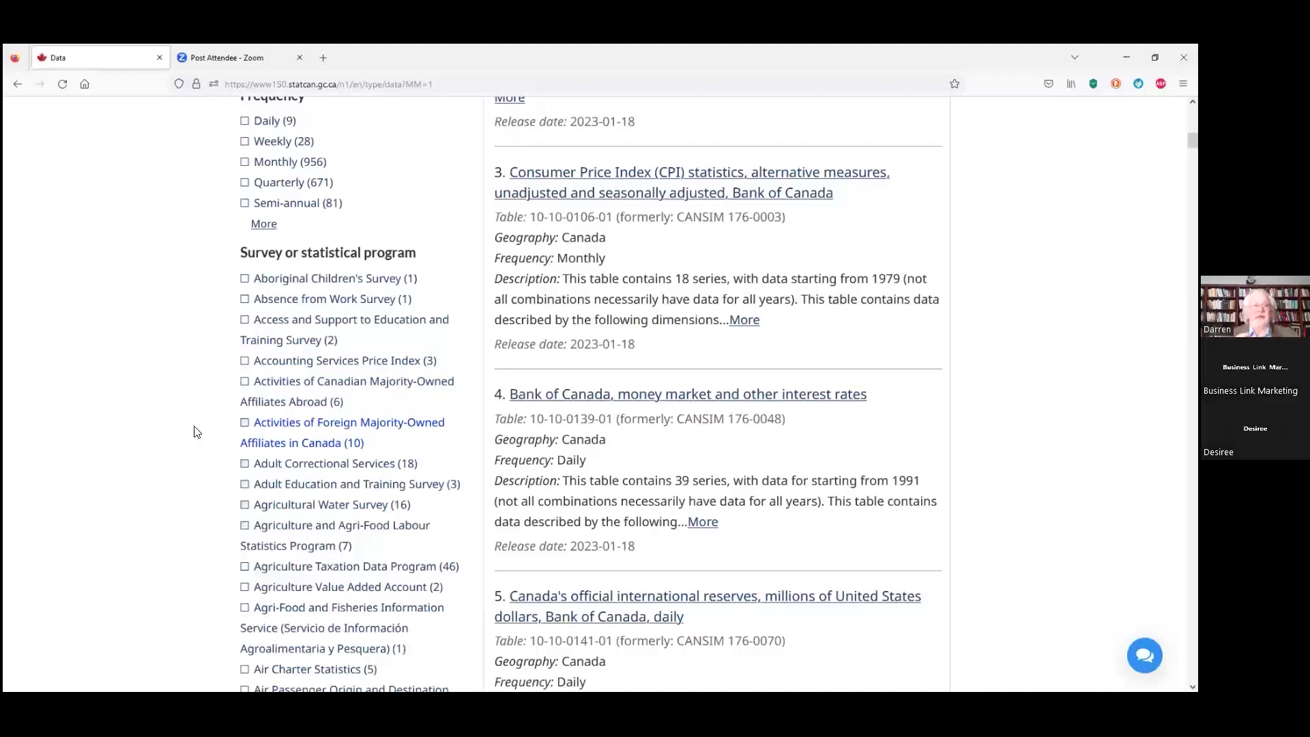
pyautogui.scroll(-7, 194, 431)
pyautogui.scroll(-9, 217, 417)
pyautogui.scroll(-10, 220, 416)
pyautogui.scroll(-10, 220, 416)
pyautogui.scroll(-10, 220, 416)
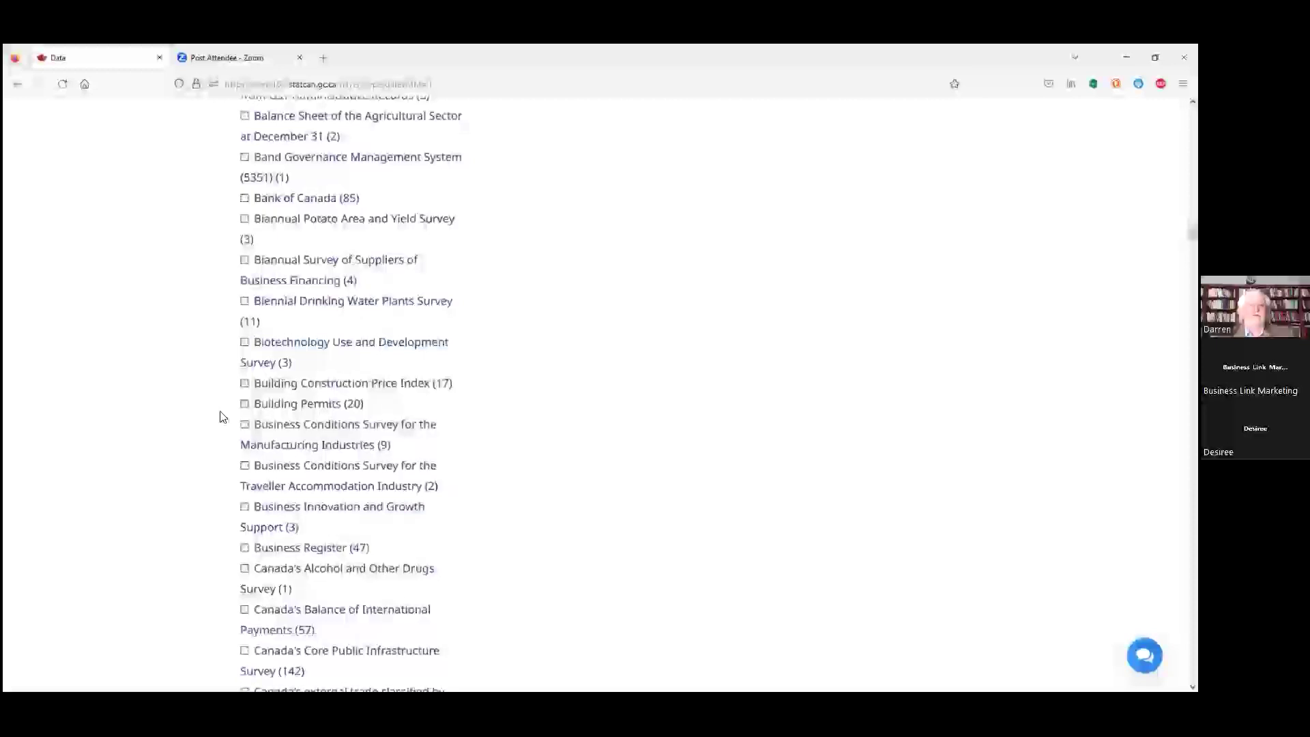
pyautogui.scroll(-3, 221, 417)
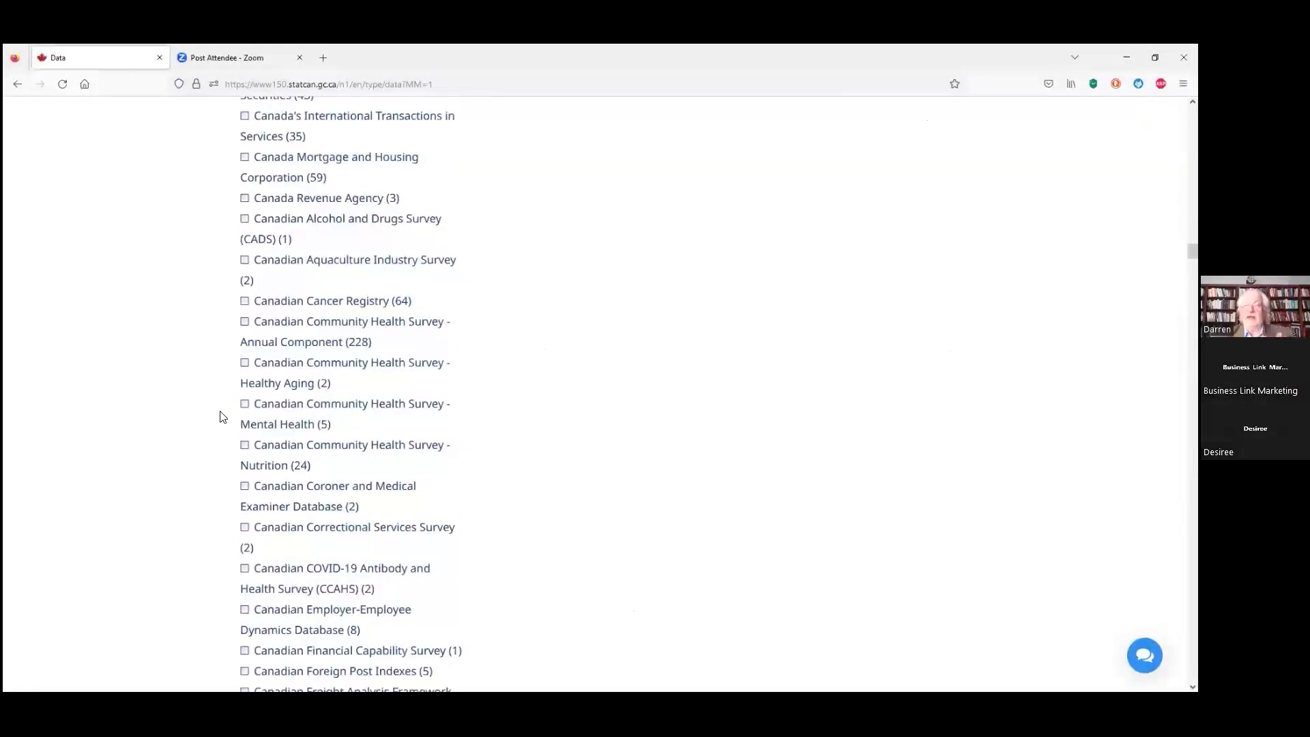
pyautogui.scroll(-4, 220, 417)
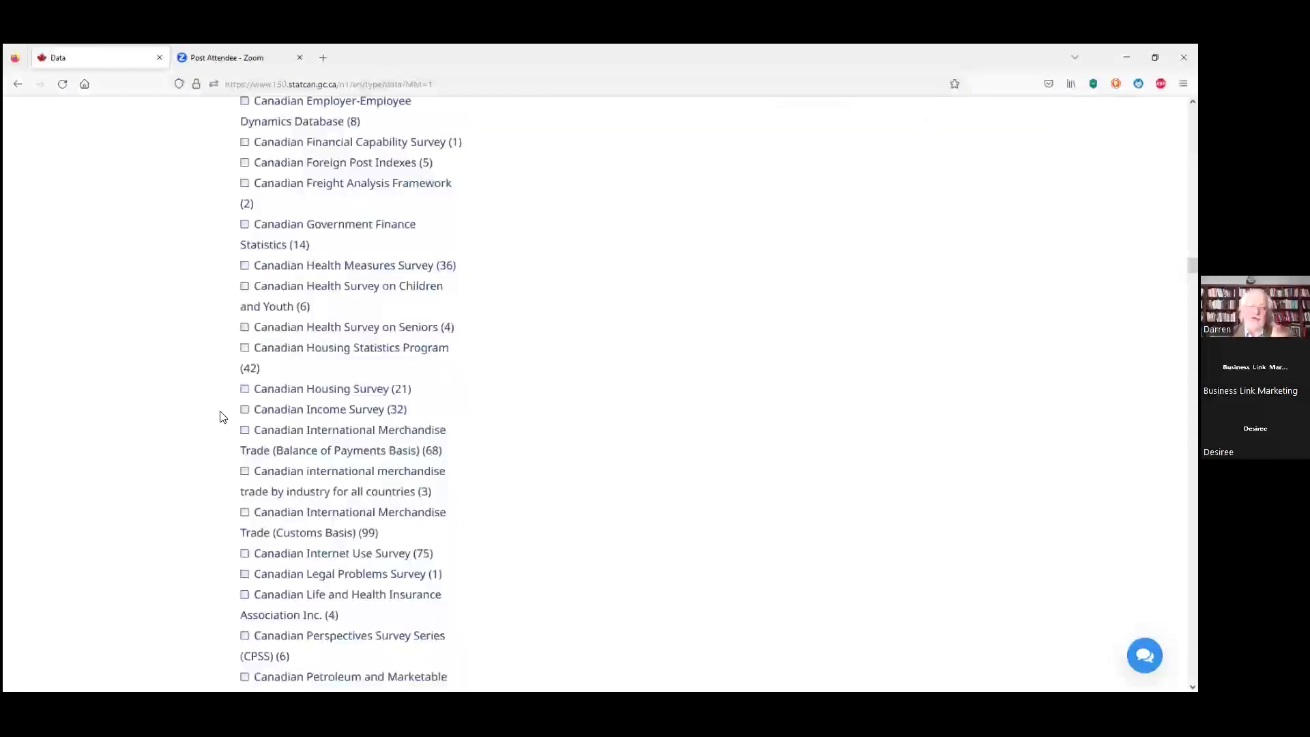
pyautogui.scroll(-9, 221, 416)
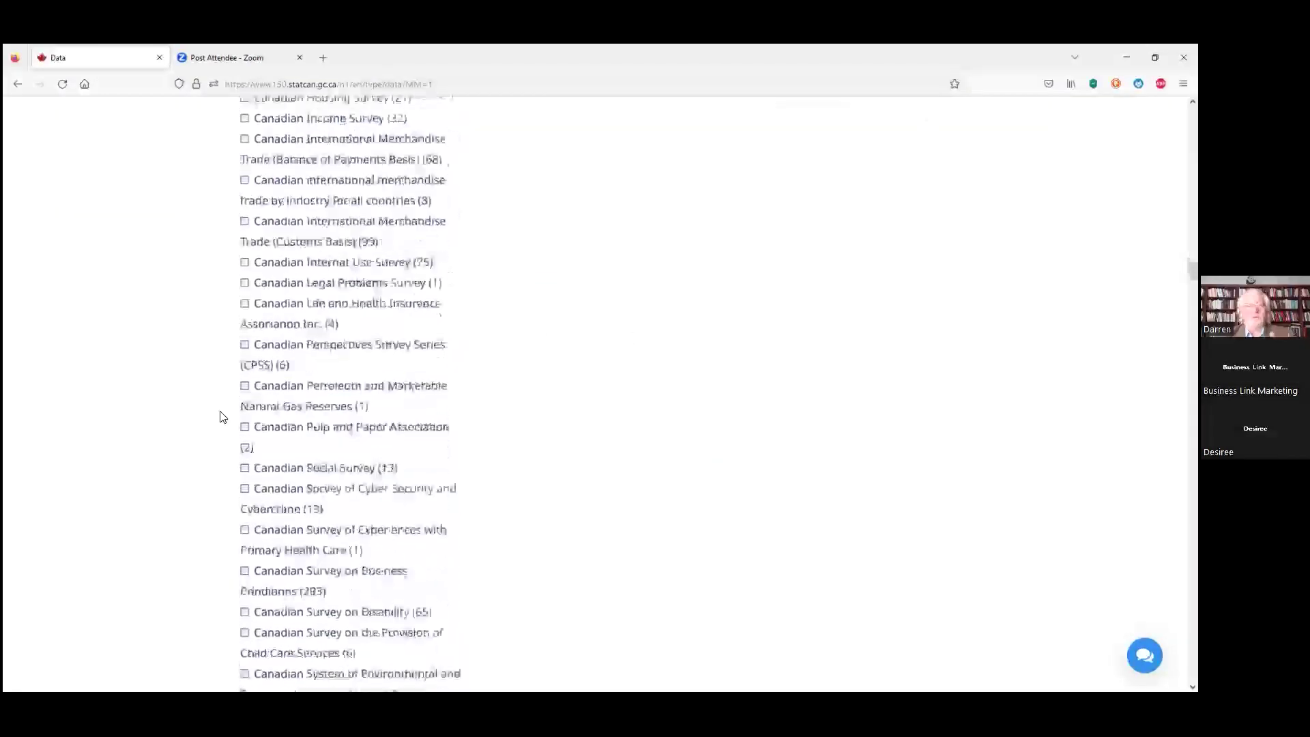
pyautogui.scroll(-3, 220, 416)
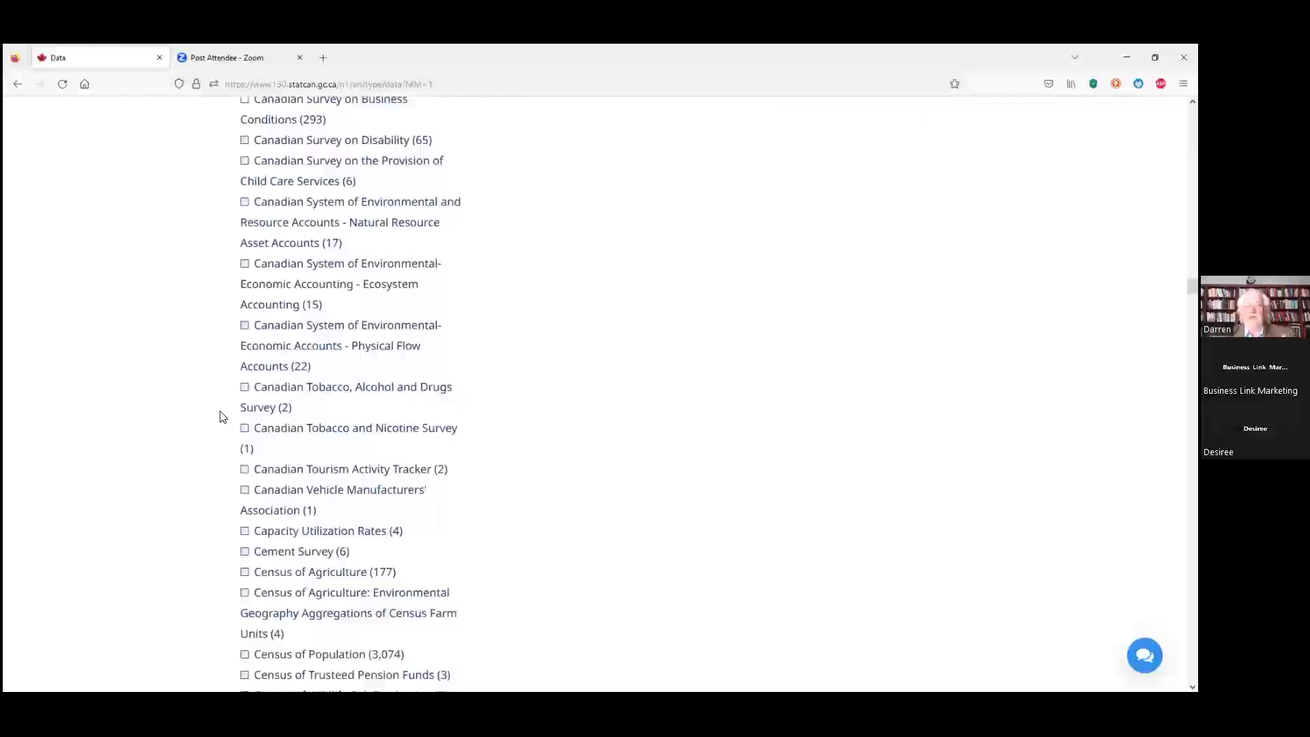
pyautogui.scroll(3, 221, 417)
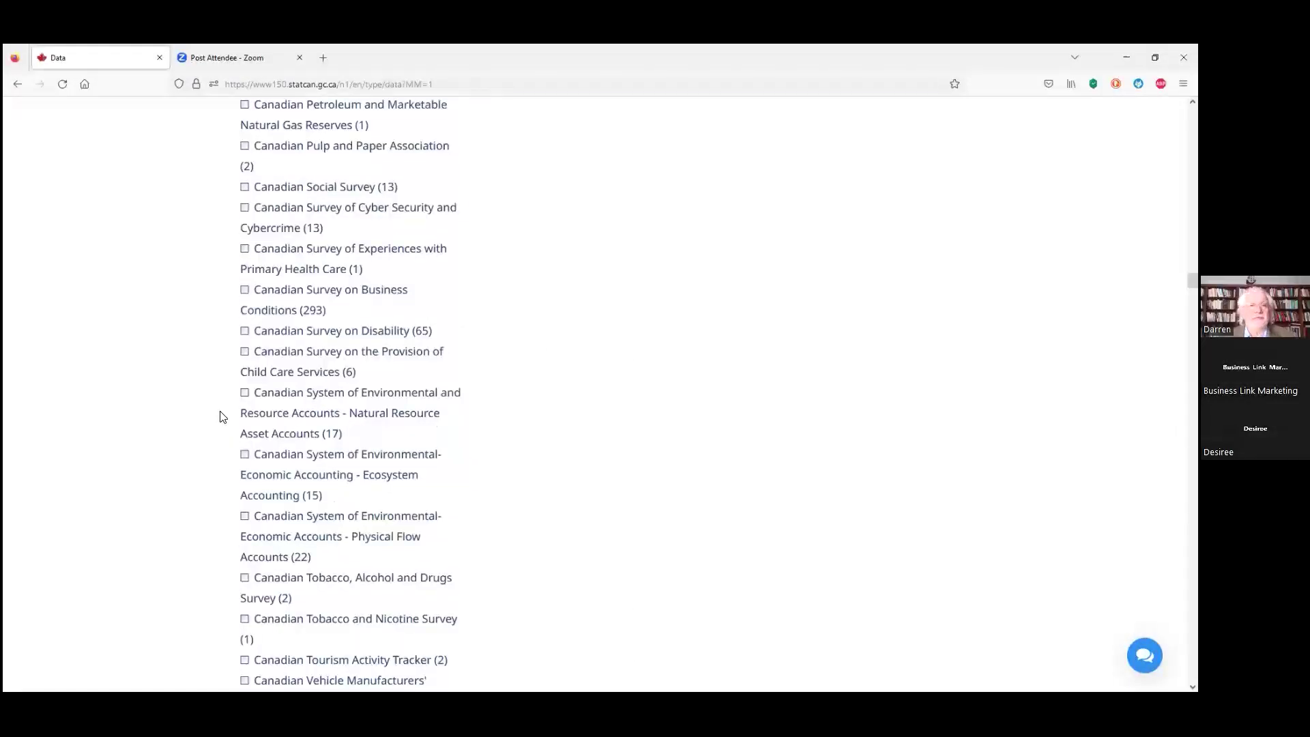
# Step: Filter the data by the Business Conditions Survey for the Traveller Accommodation Industry and look over the resulting tables
pyautogui.scroll(9, 220, 416)
pyautogui.scroll(20, 220, 417)
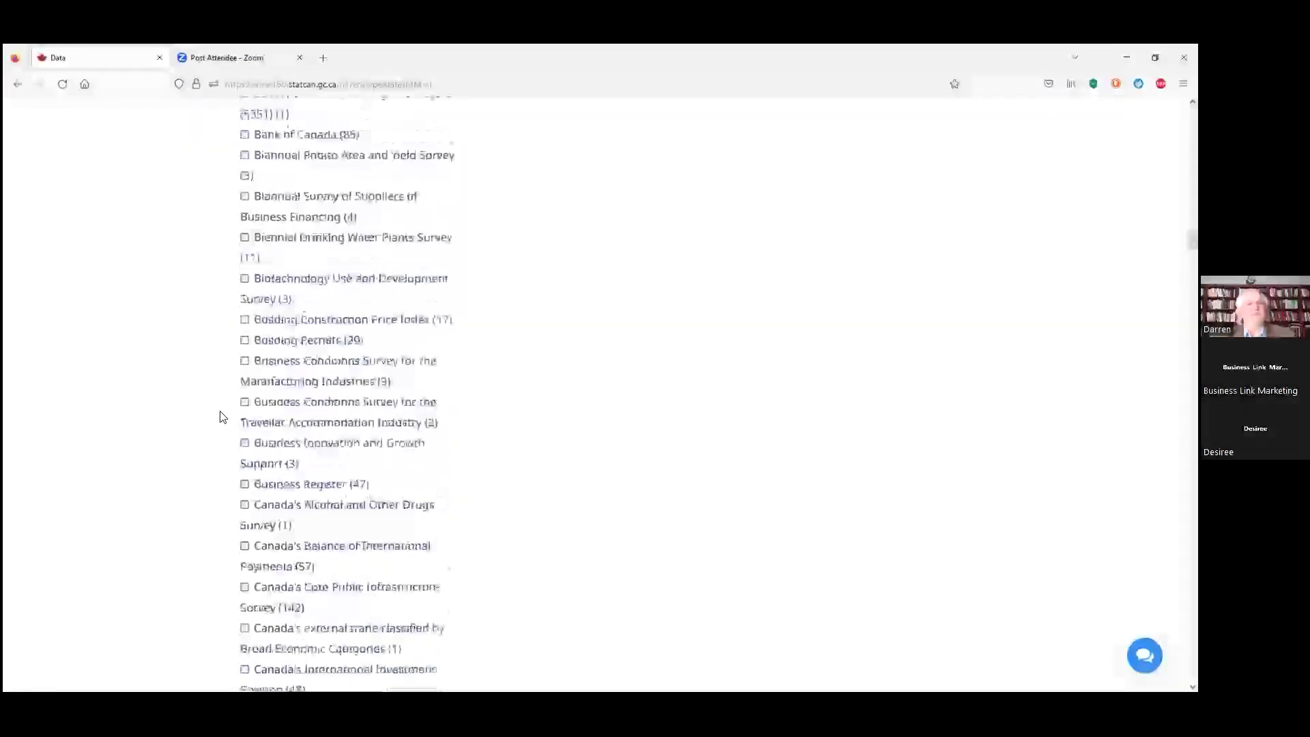
pyautogui.scroll(-1, 189, 478)
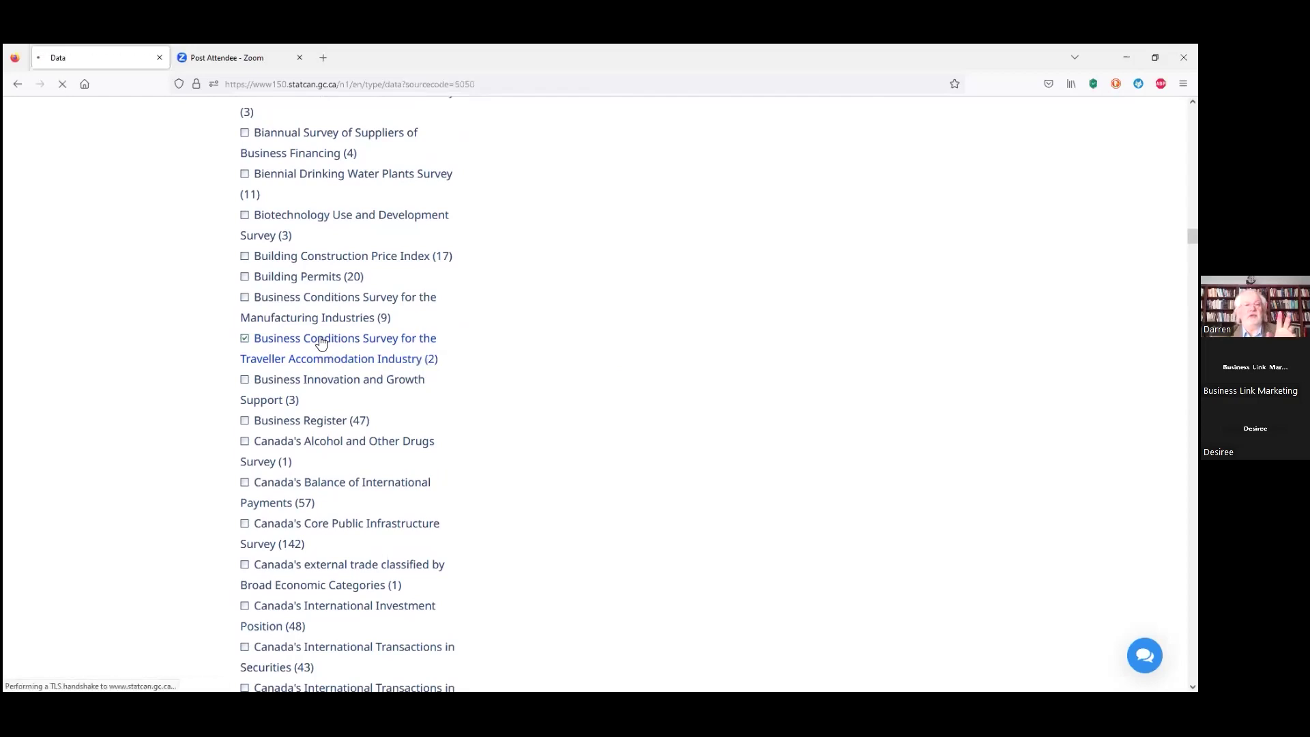
pyautogui.scroll(-10, 192, 346)
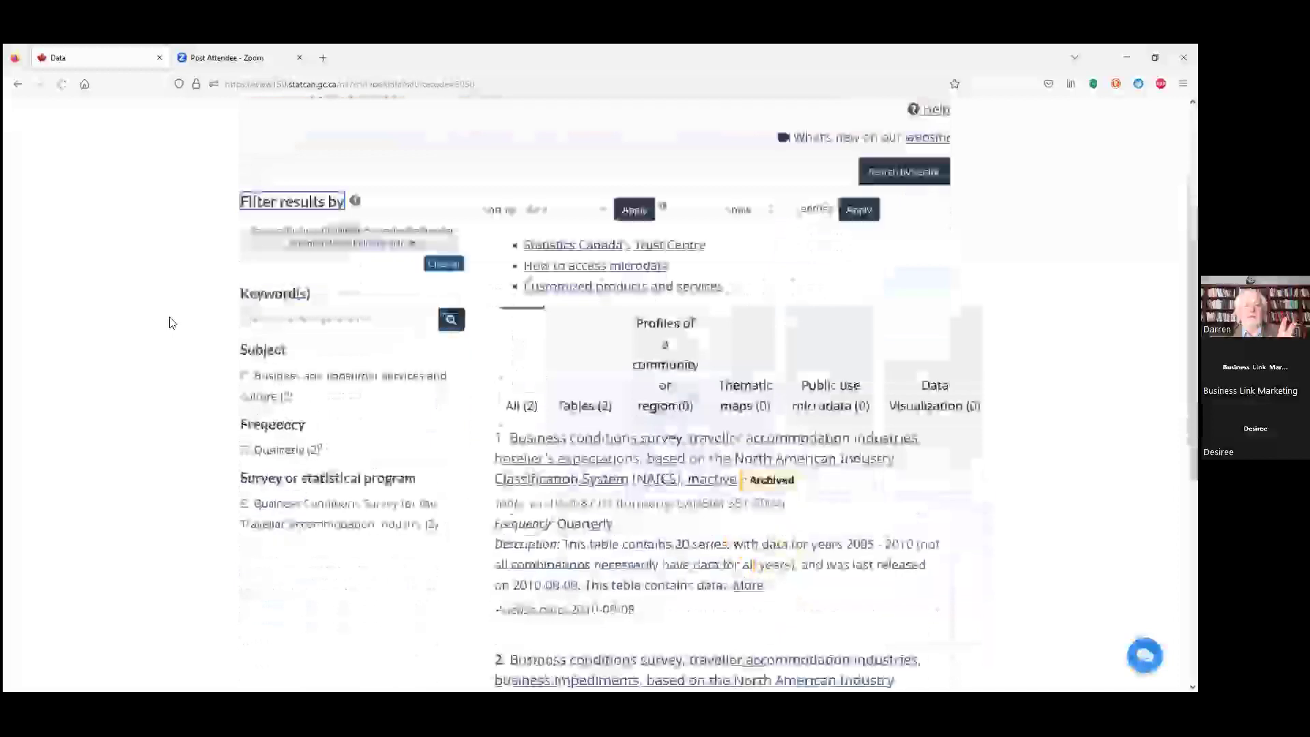
pyautogui.scroll(3, 173, 321)
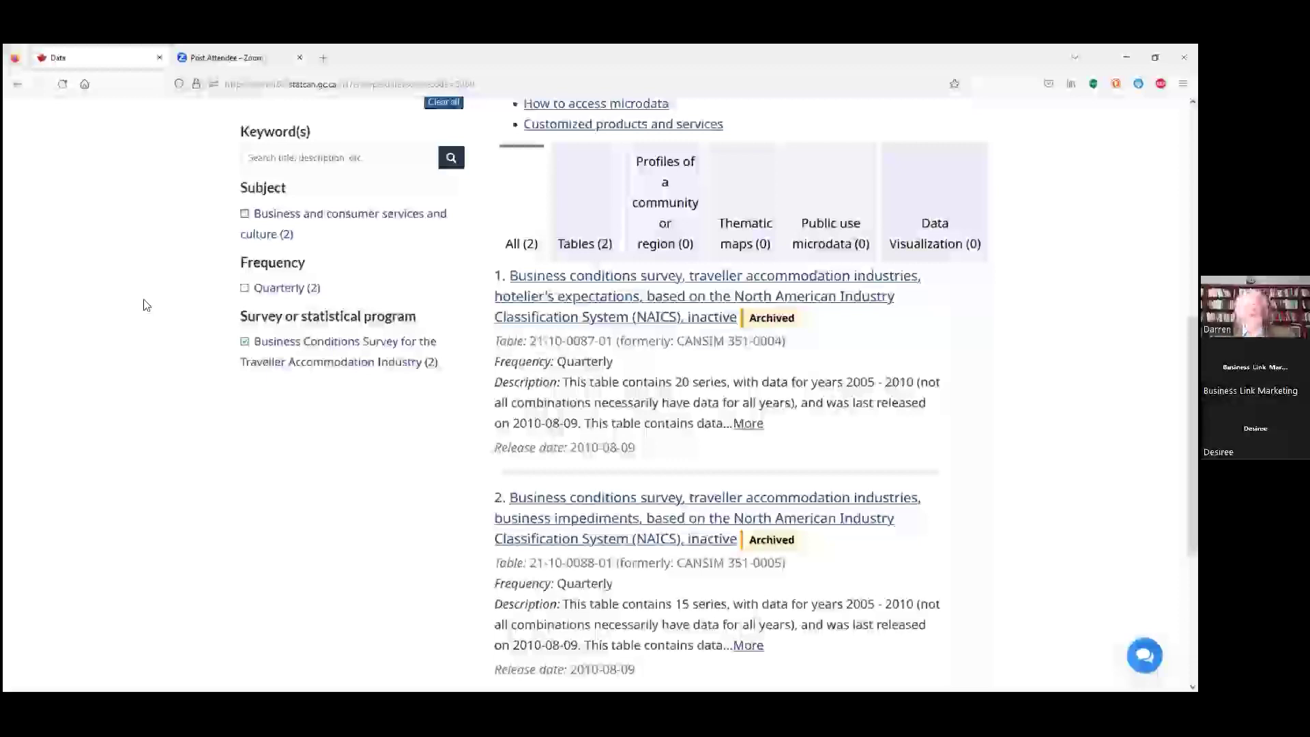
pyautogui.scroll(-2, 143, 305)
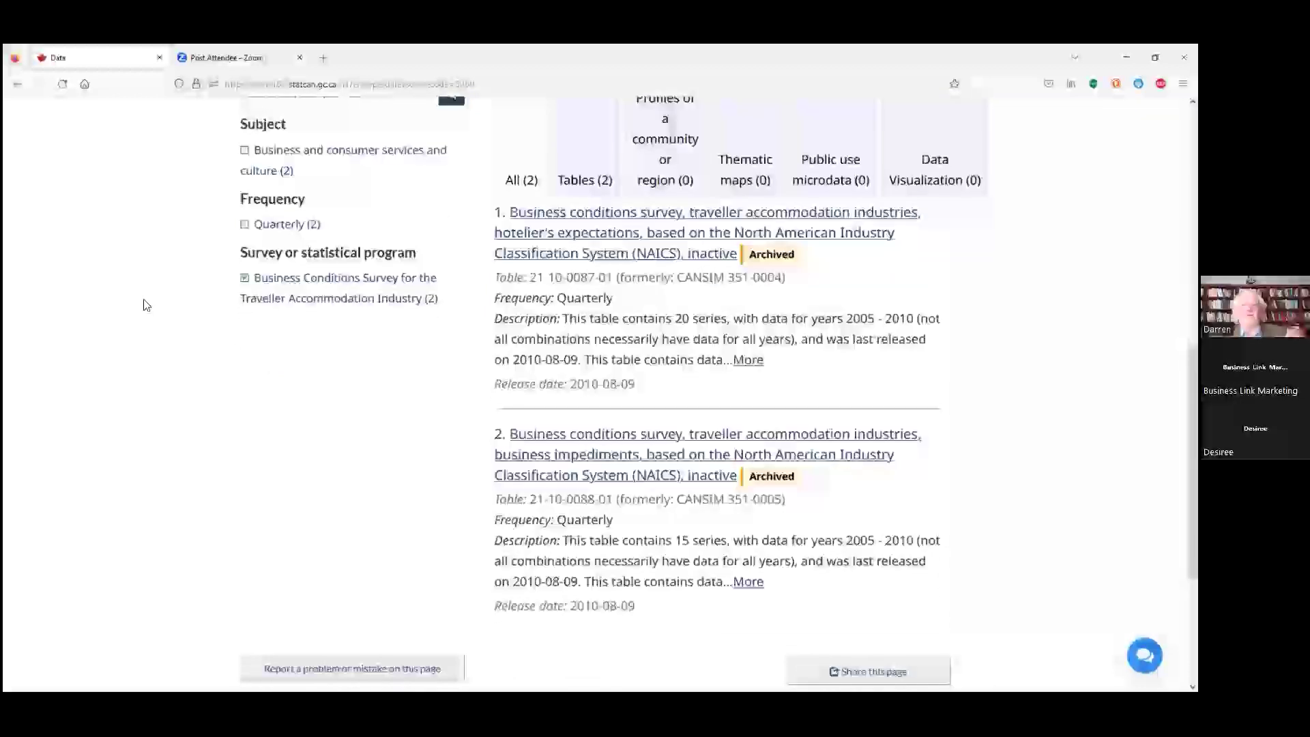
pyautogui.scroll(2, 143, 304)
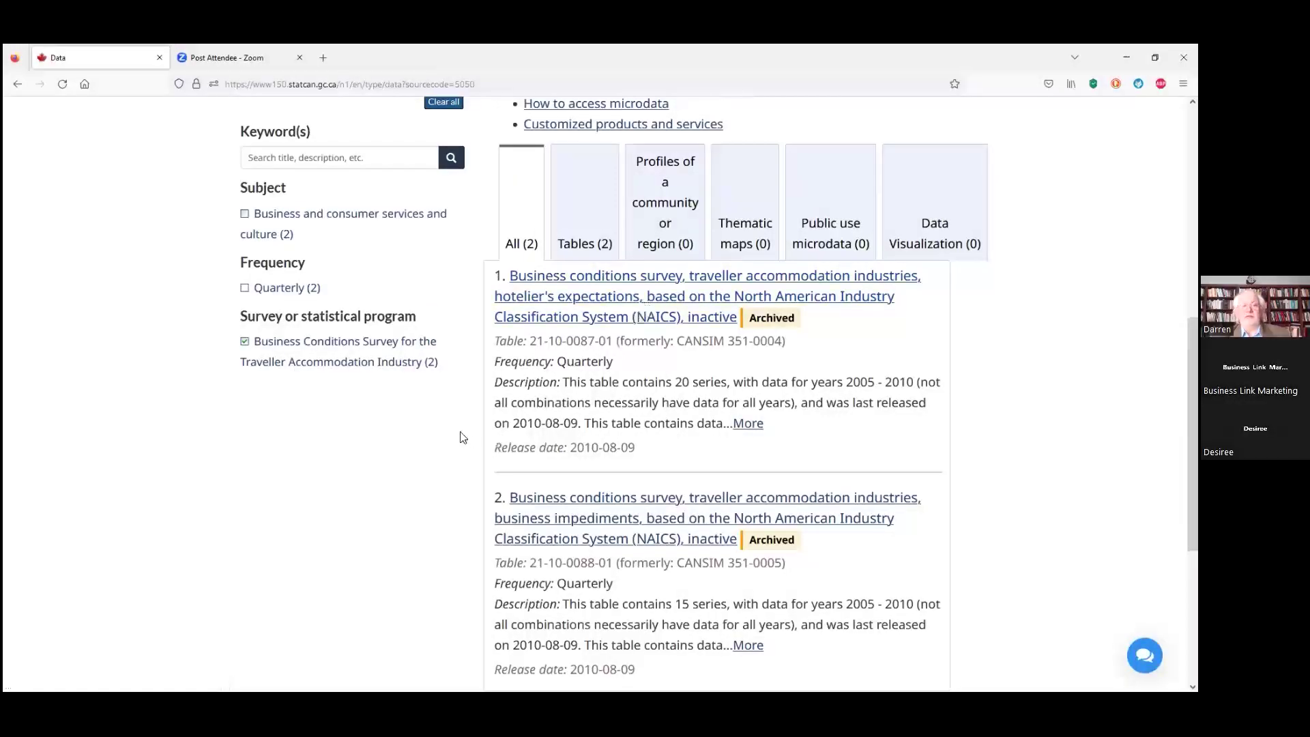
pyautogui.scroll(-2, 457, 435)
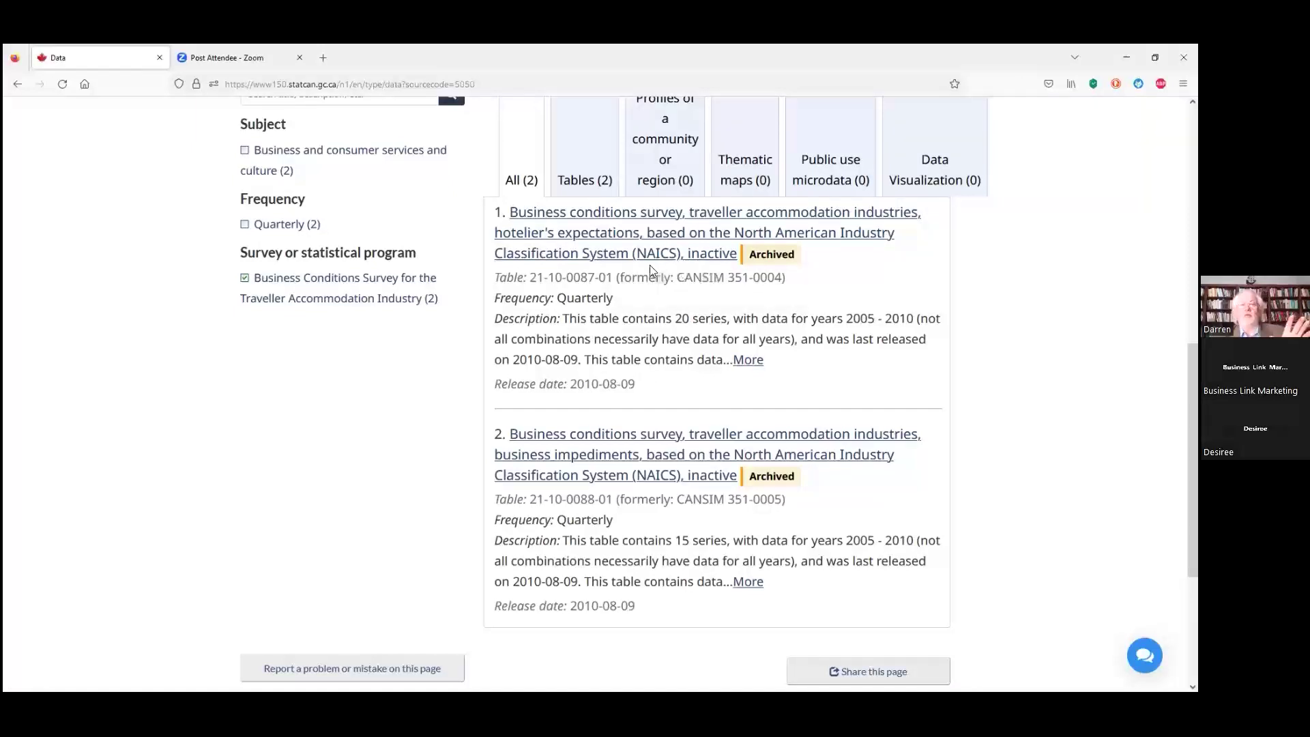
# Step: Open the archived hotelier's expectations table and review its details, reference period settings and quarterly figures
pyautogui.click(603, 222)
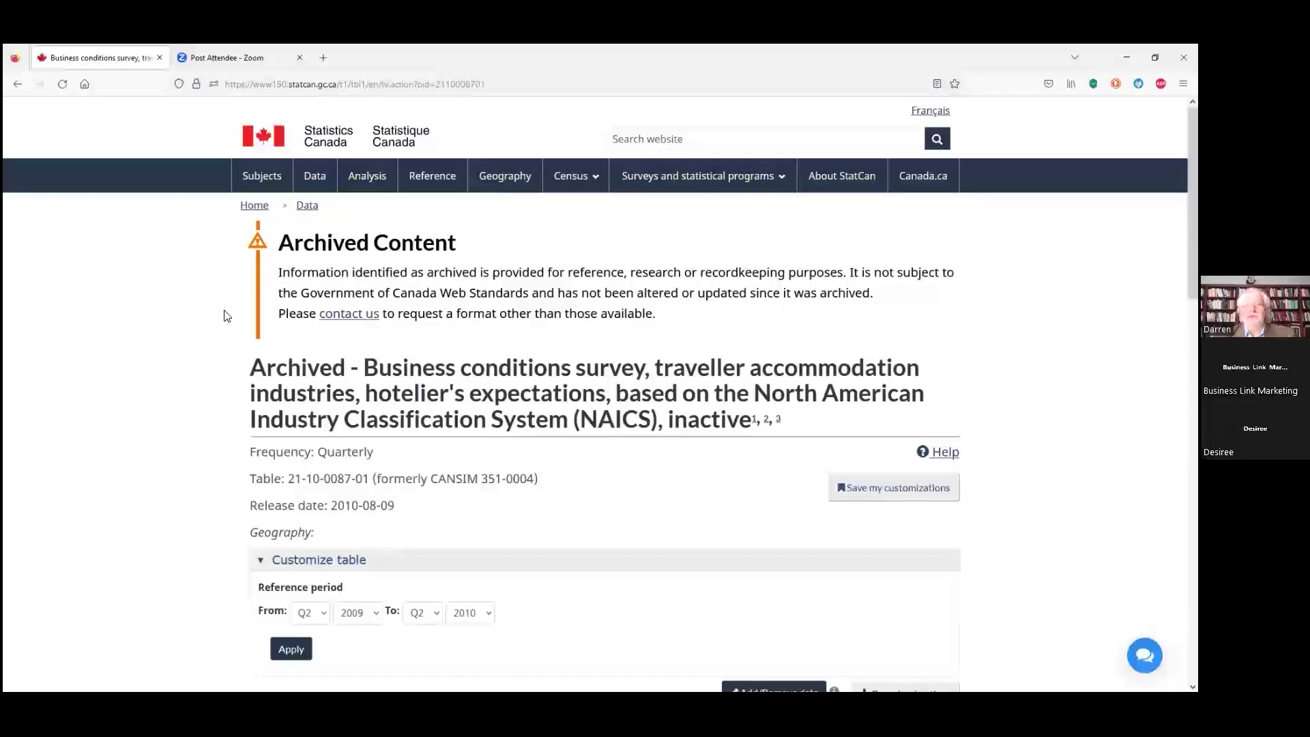
pyautogui.scroll(-3, 223, 316)
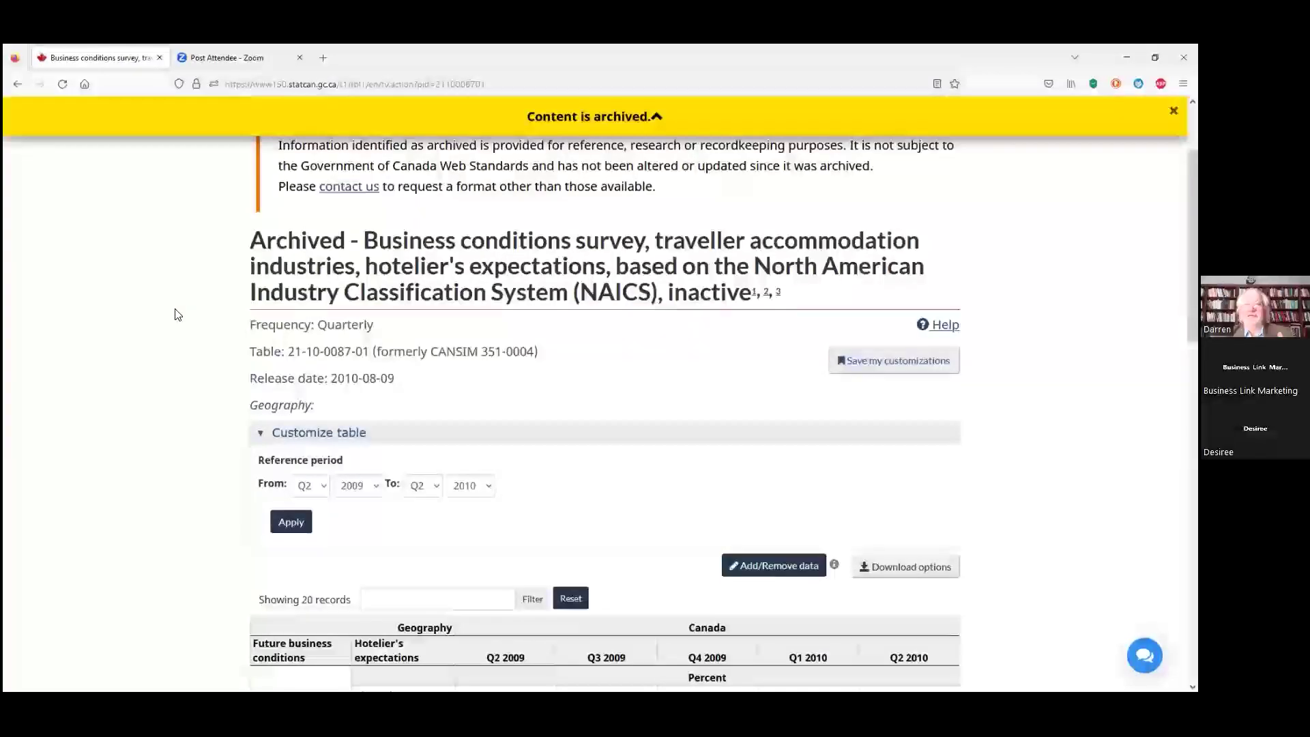
pyautogui.scroll(-4, 170, 310)
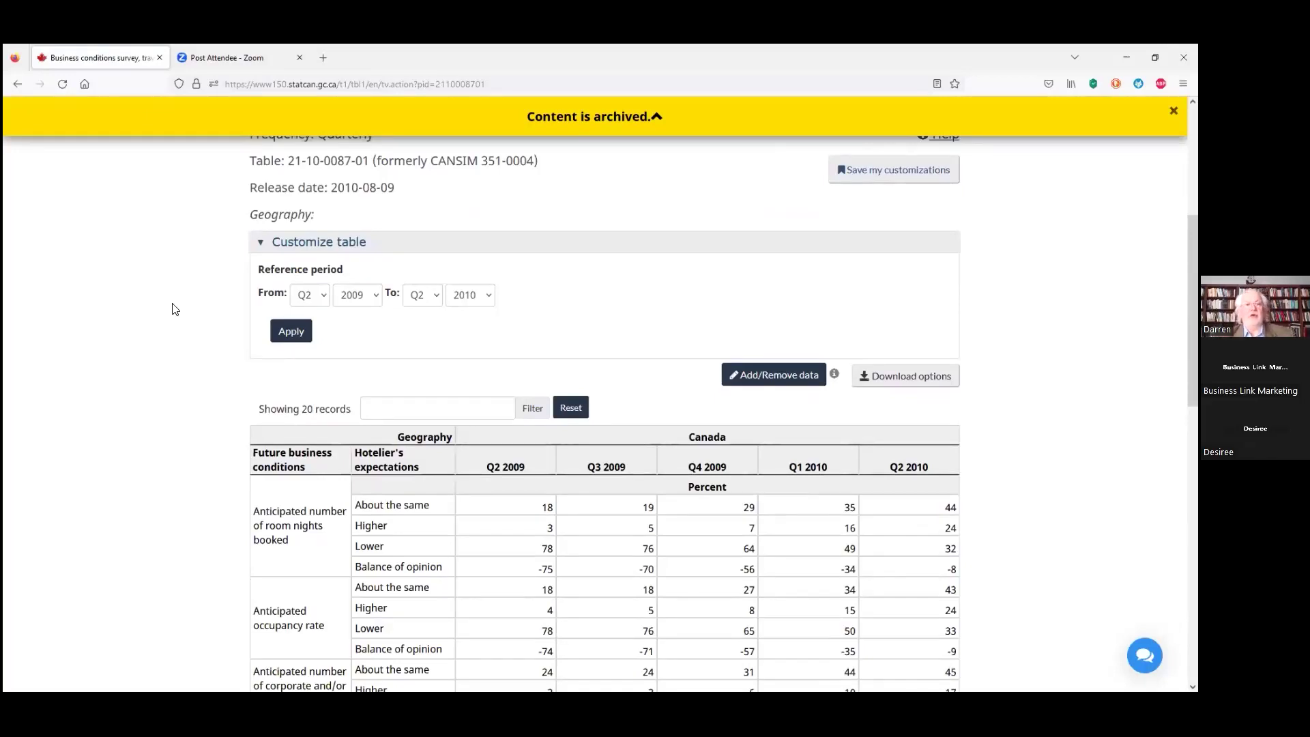
pyautogui.scroll(4, 170, 307)
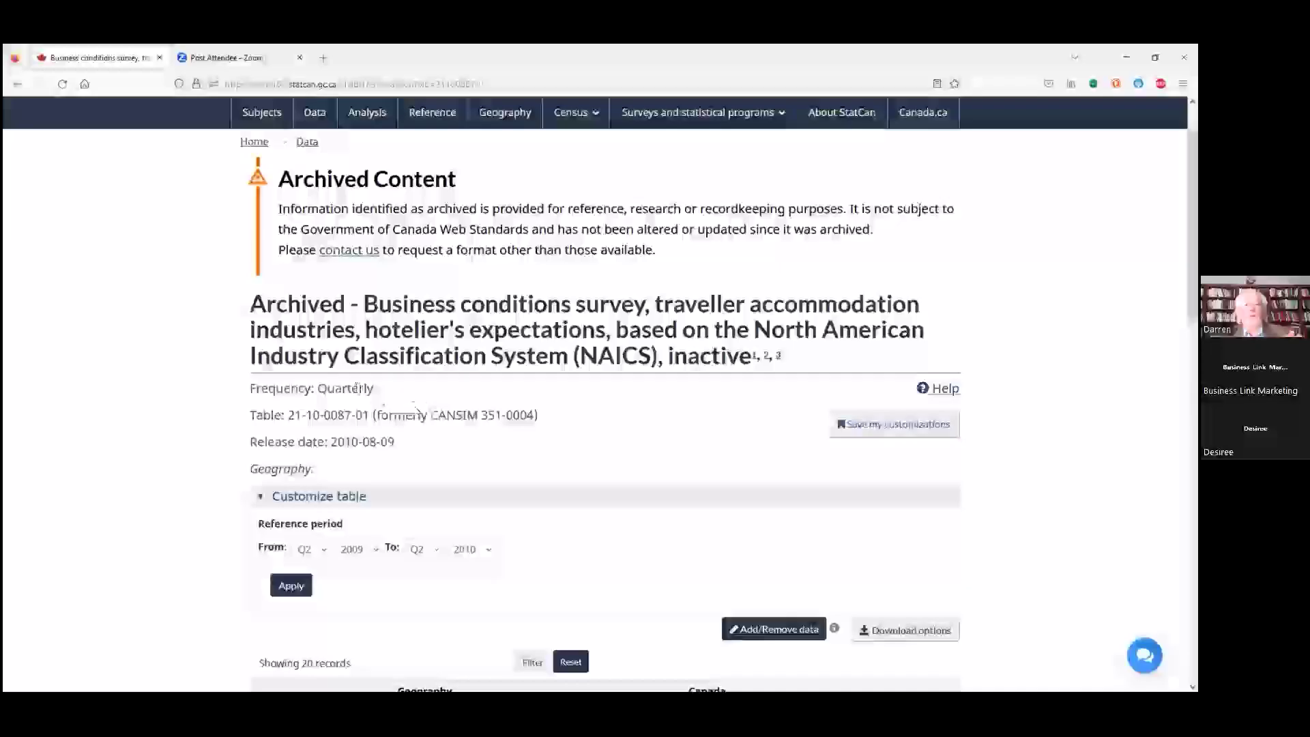
pyautogui.scroll(-1, 356, 387)
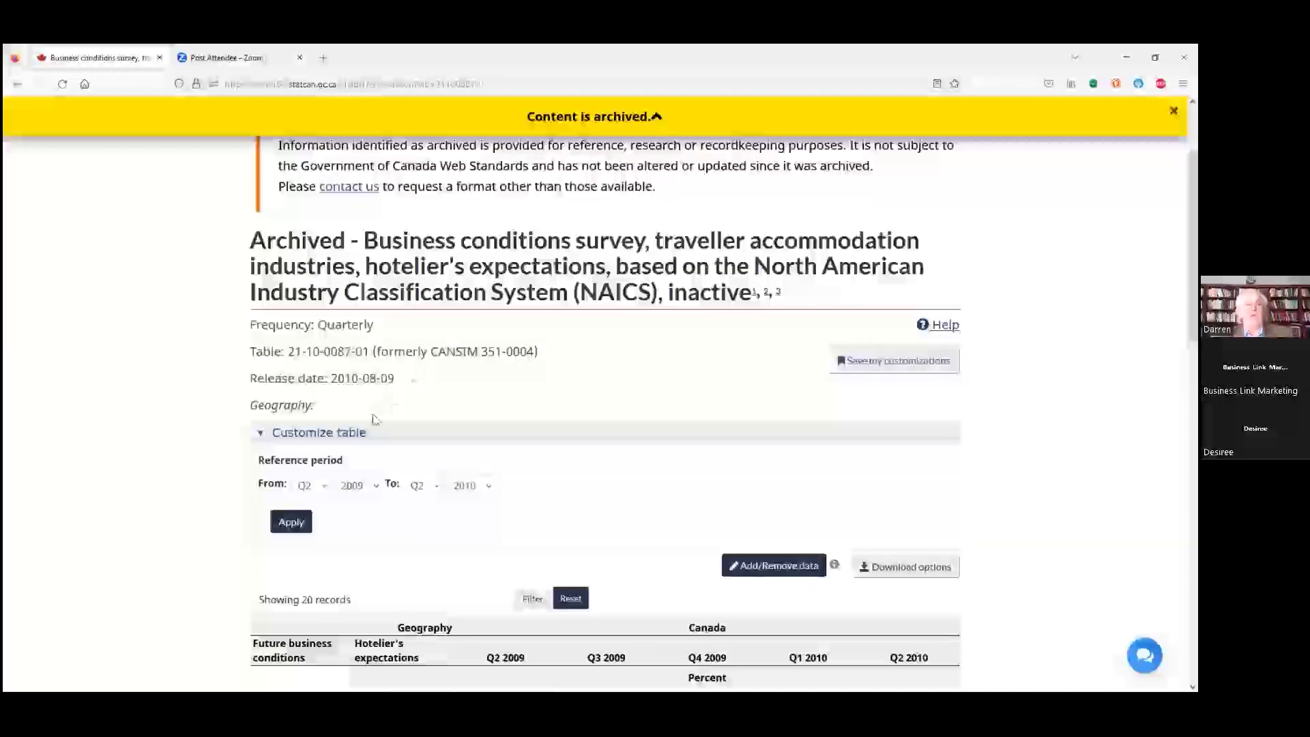
pyautogui.scroll(-1, 468, 395)
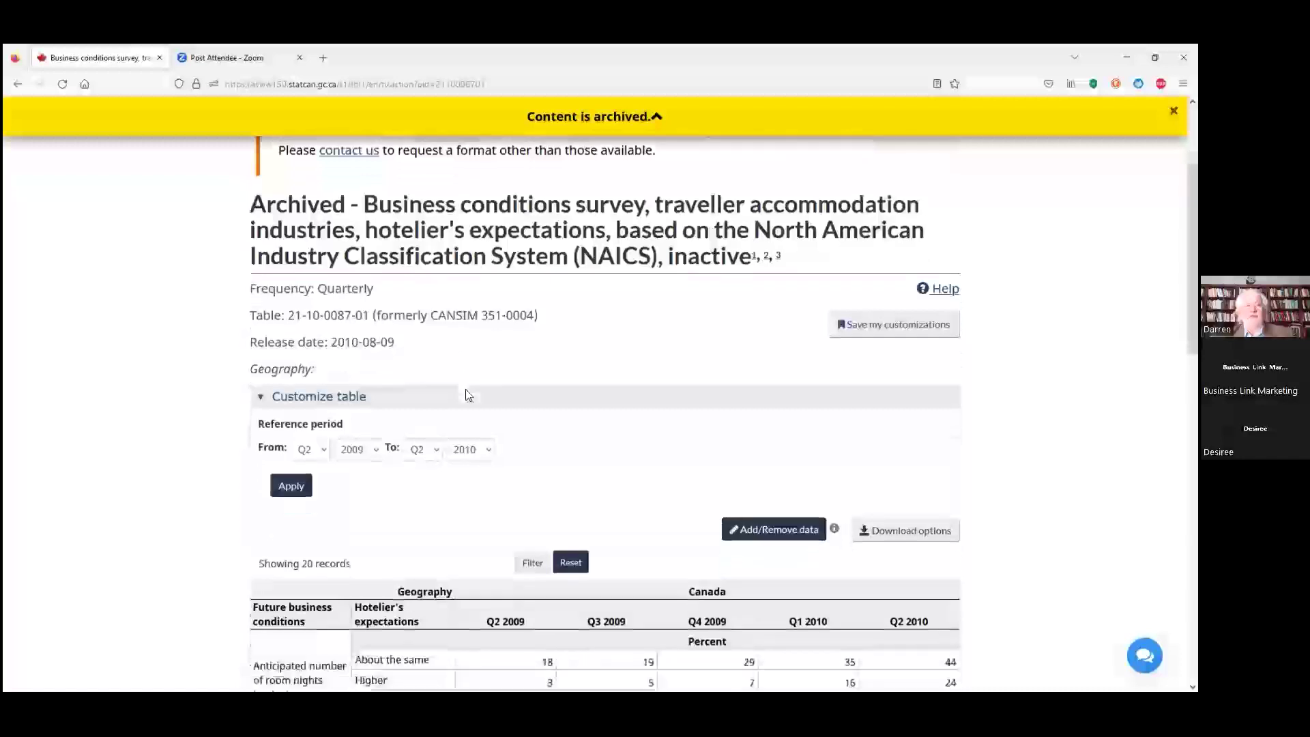
pyautogui.scroll(-2, 468, 395)
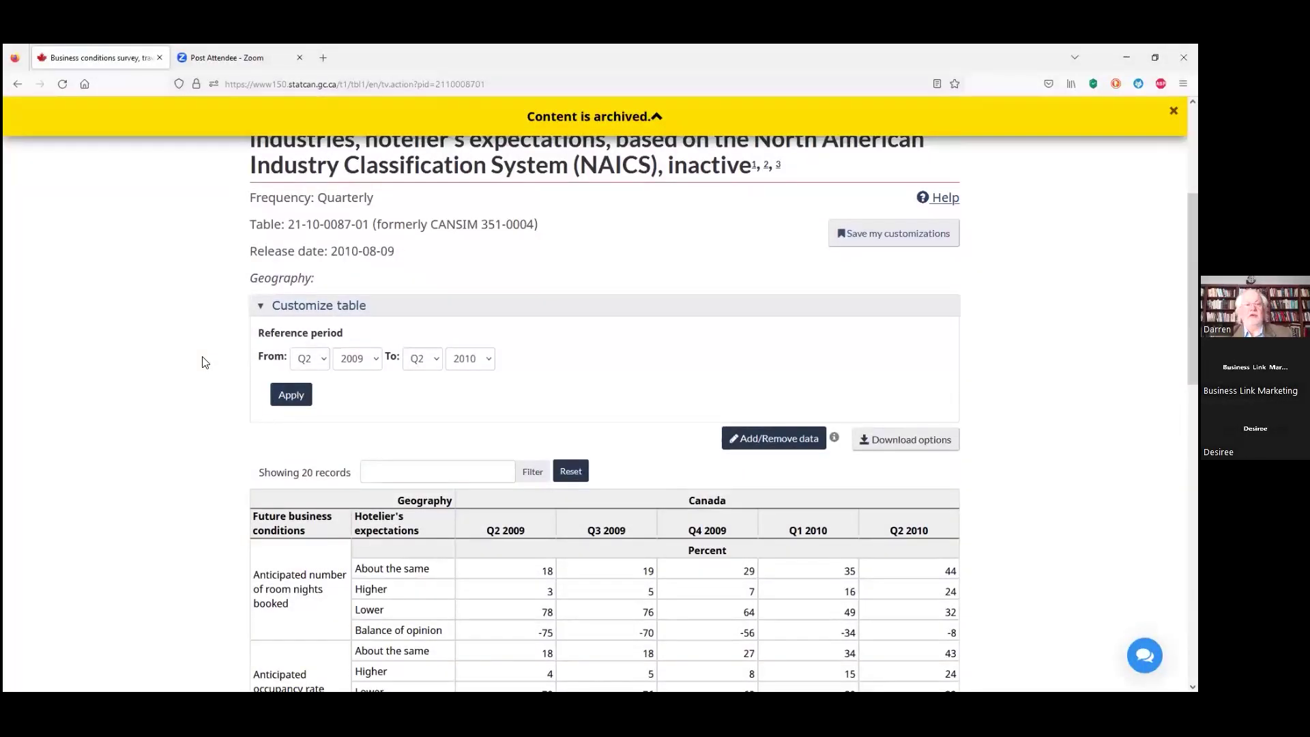
pyautogui.scroll(-5, 201, 362)
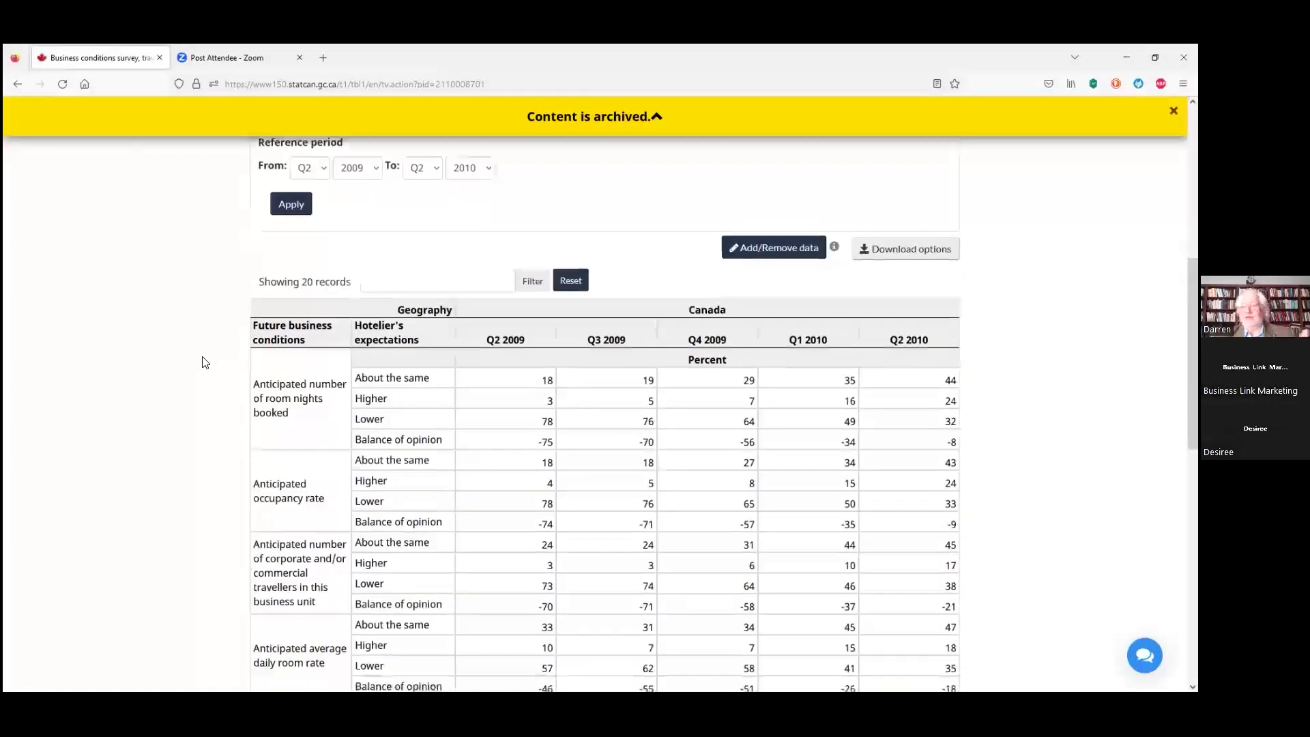
pyautogui.scroll(-2, 202, 362)
pyautogui.scroll(-2, 201, 362)
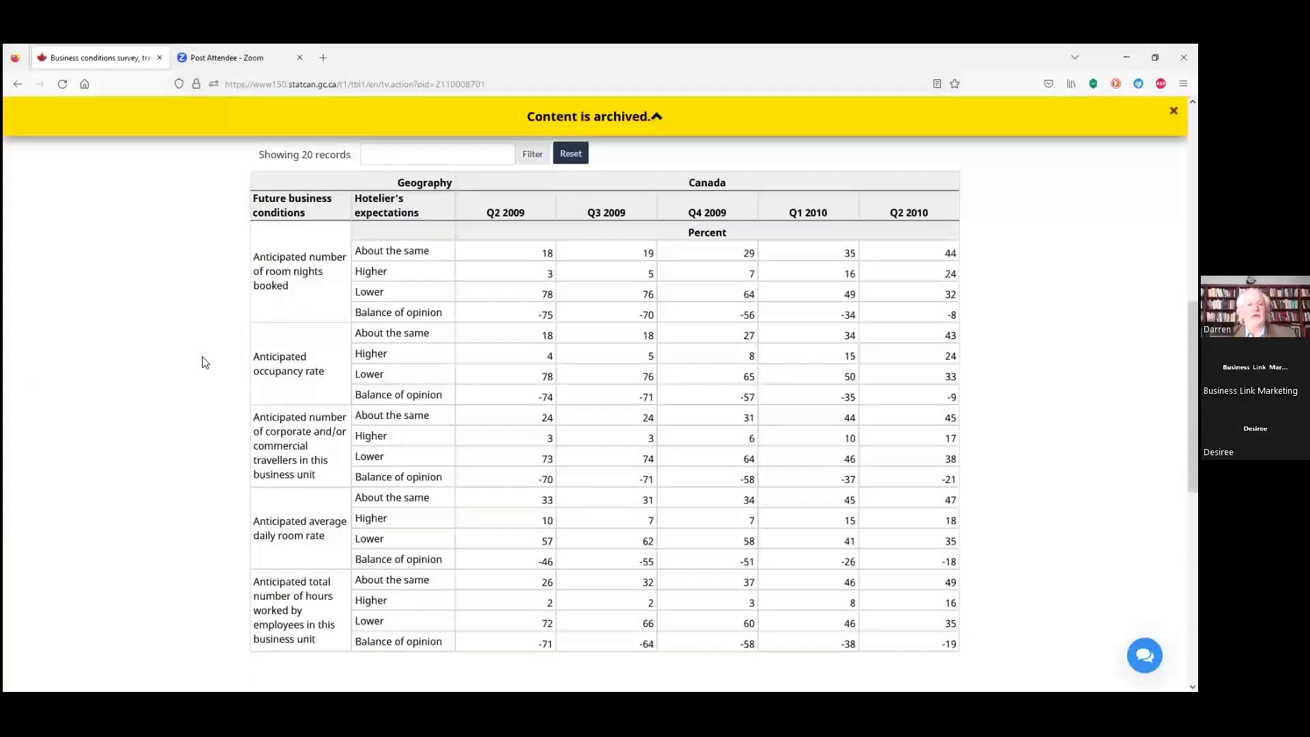
pyautogui.scroll(-2, 202, 362)
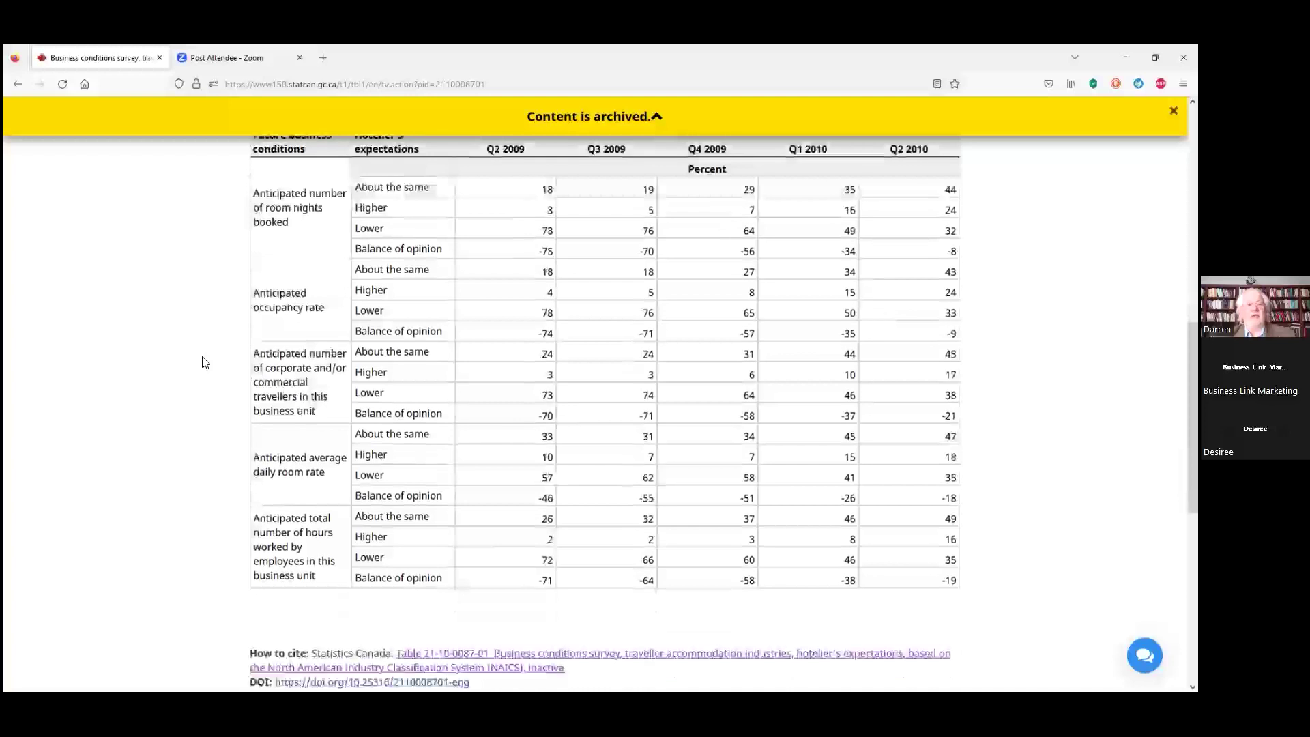
pyautogui.scroll(2, 202, 362)
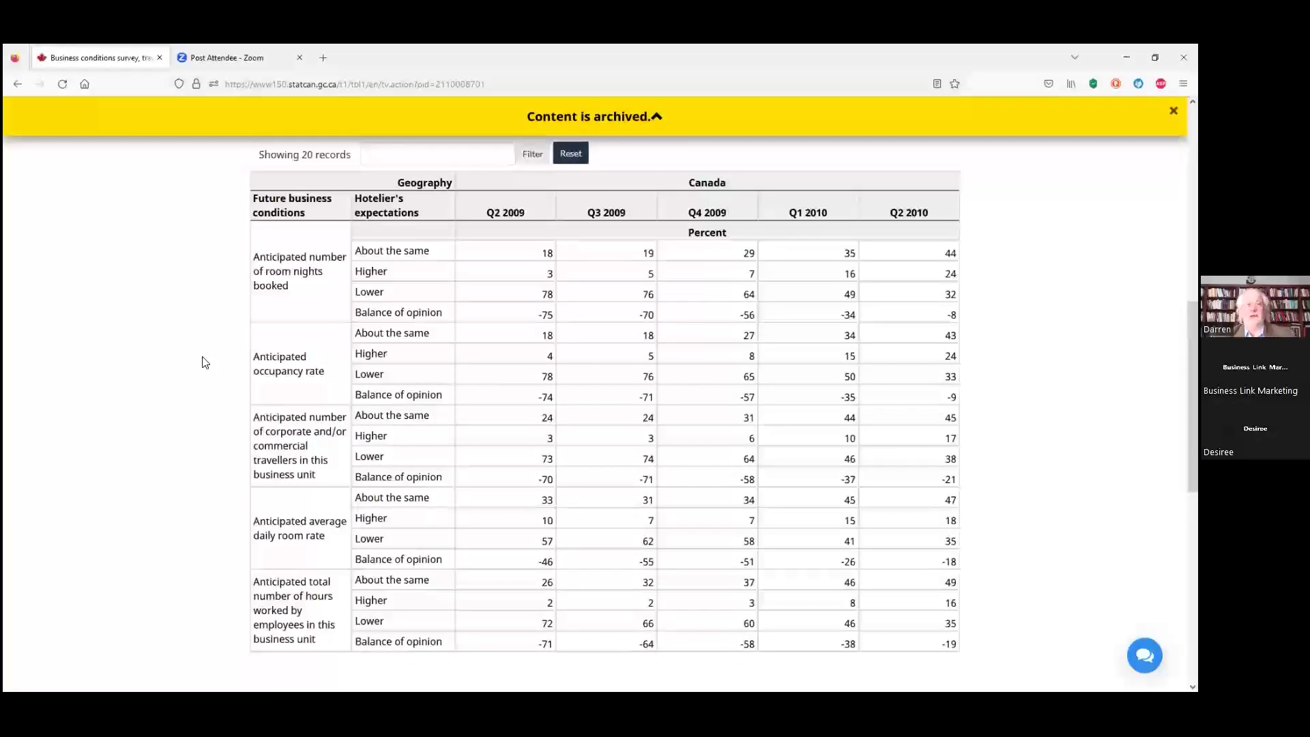
pyautogui.scroll(4, 201, 362)
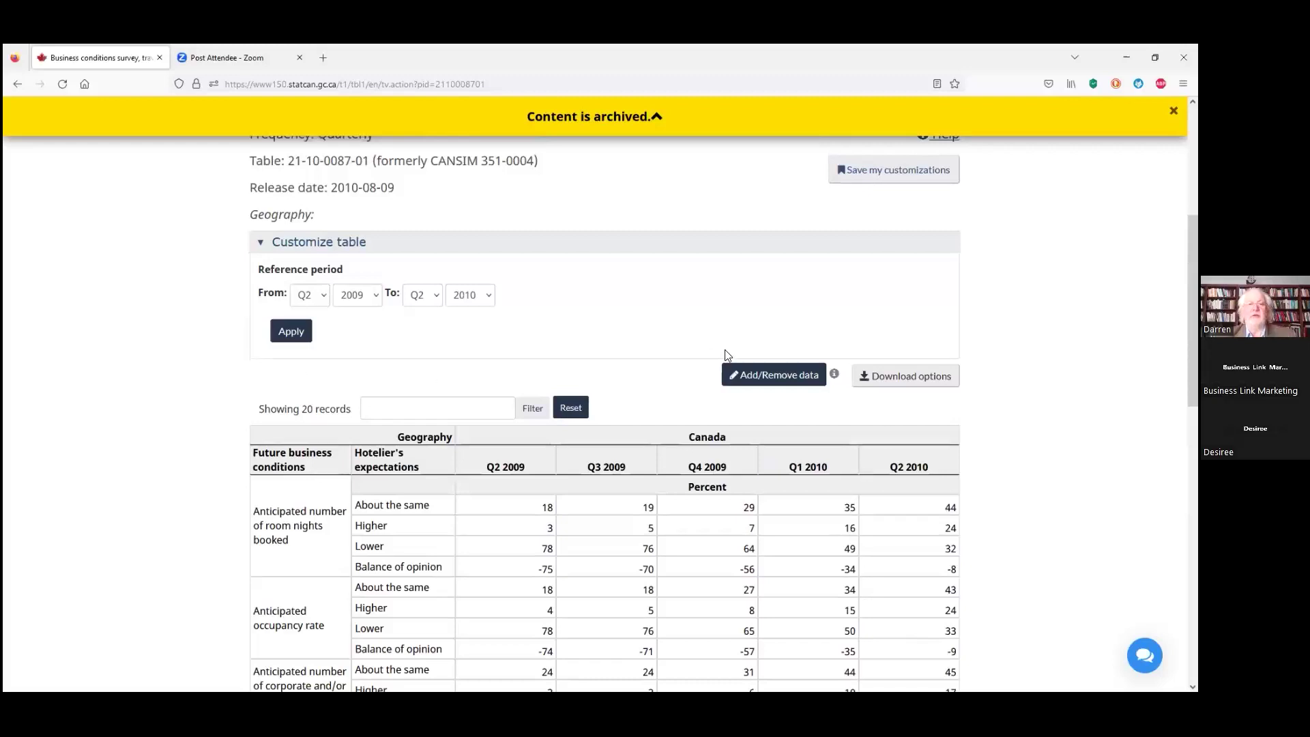
# Step: Open the table's Add/Remove data options and look through Geography, Future business conditions, Hotelier's expectations and Reference period
pyautogui.click(780, 377)
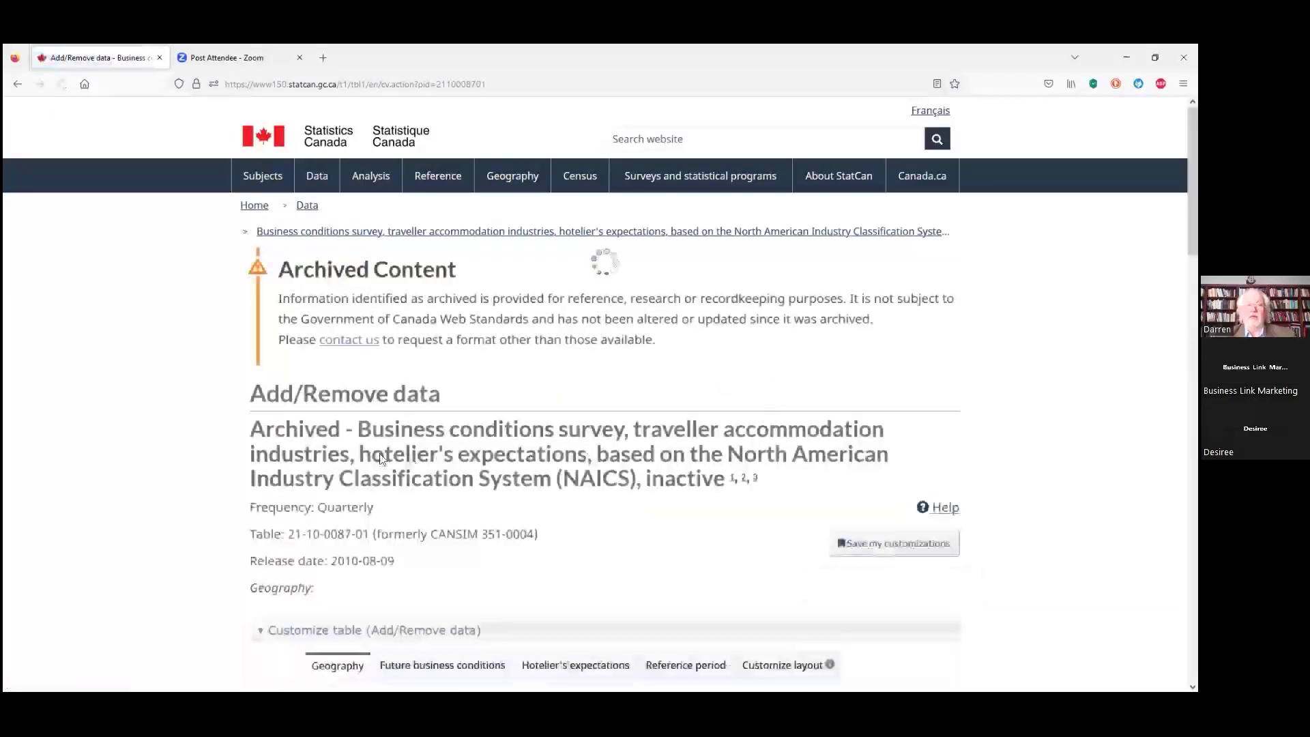
pyautogui.scroll(-3, 218, 378)
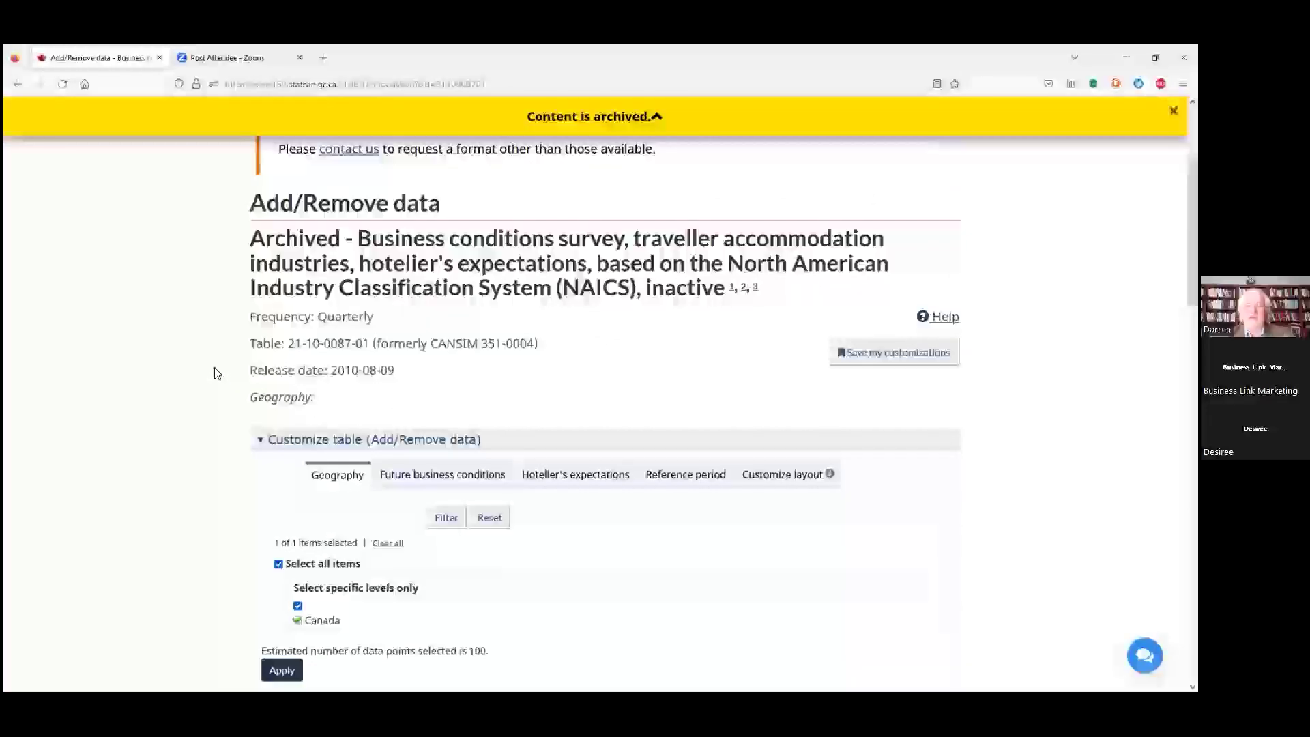
pyautogui.scroll(-2, 214, 372)
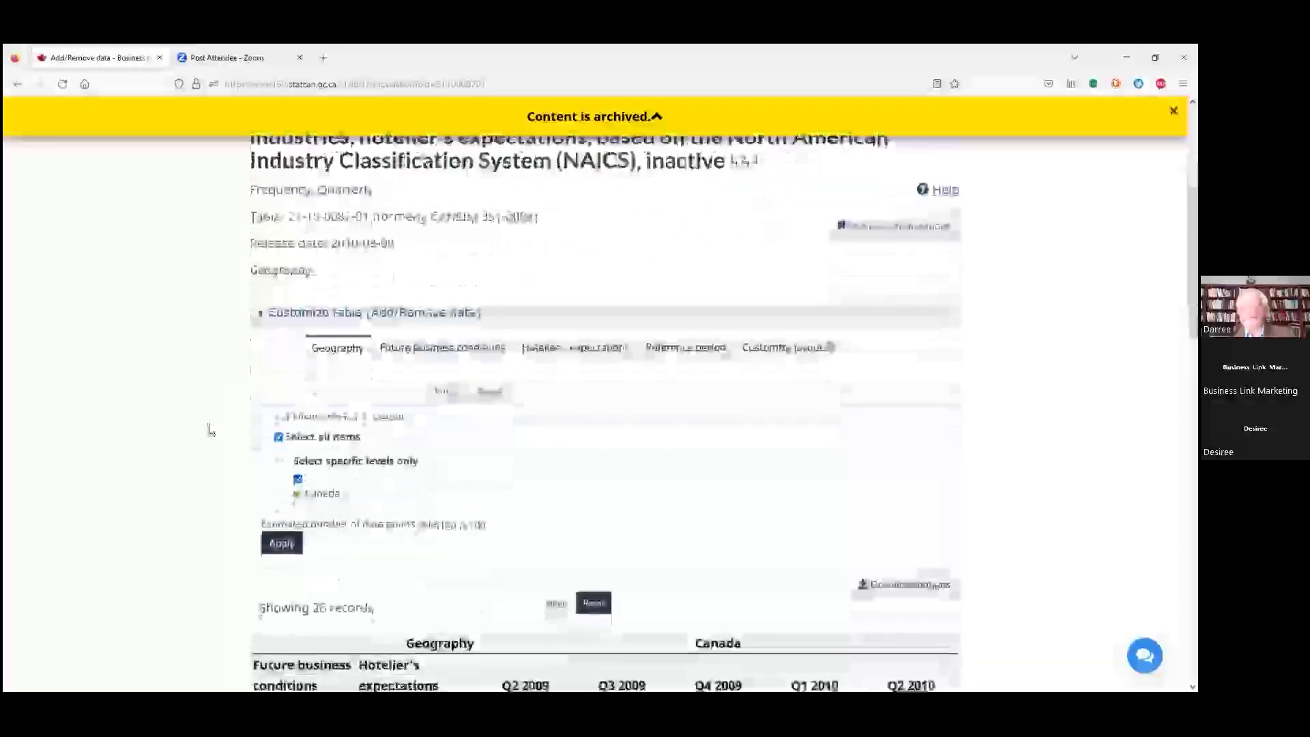
pyautogui.click(417, 351)
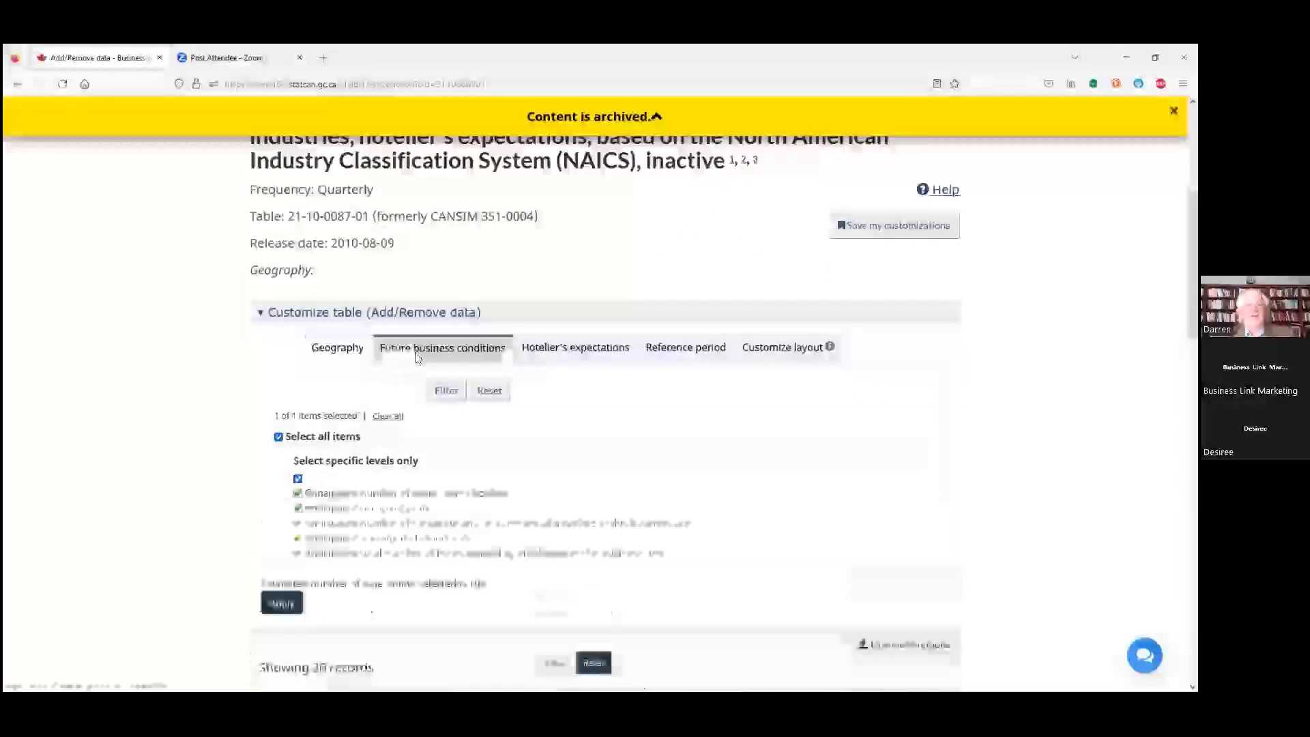
pyautogui.click(581, 351)
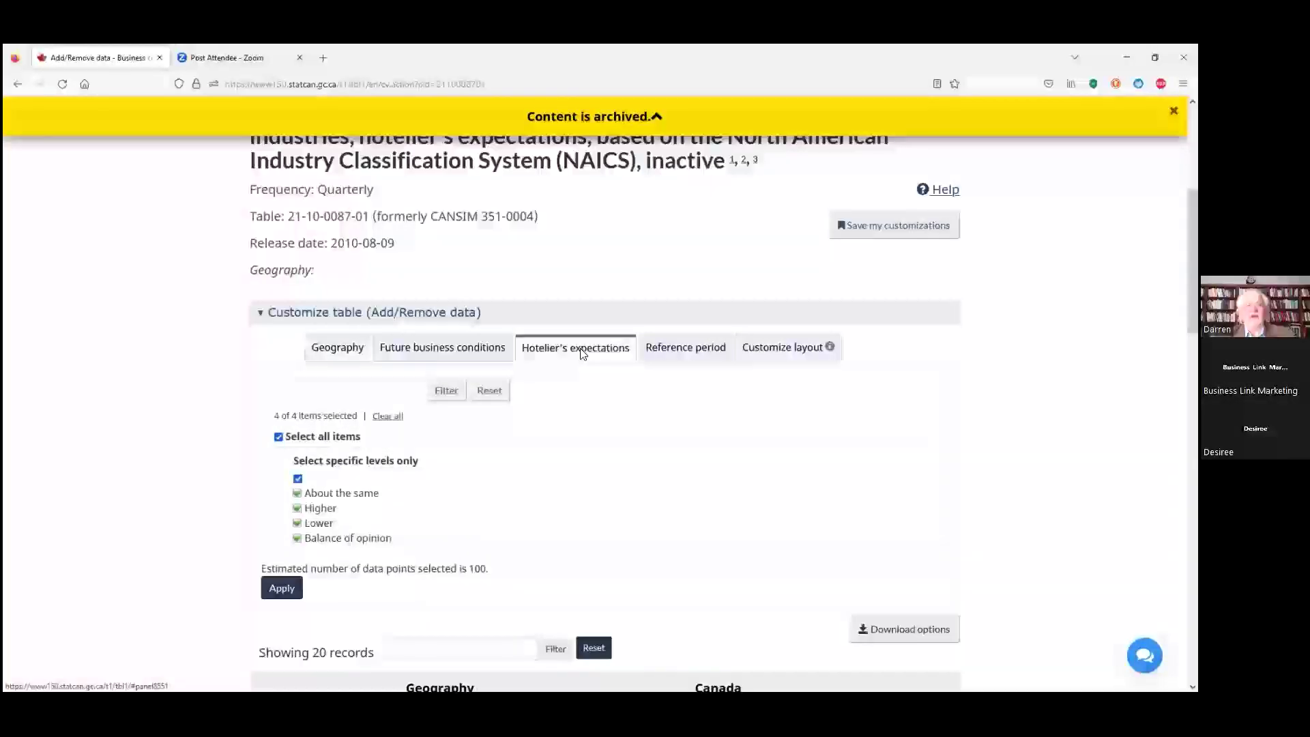
pyautogui.click(669, 348)
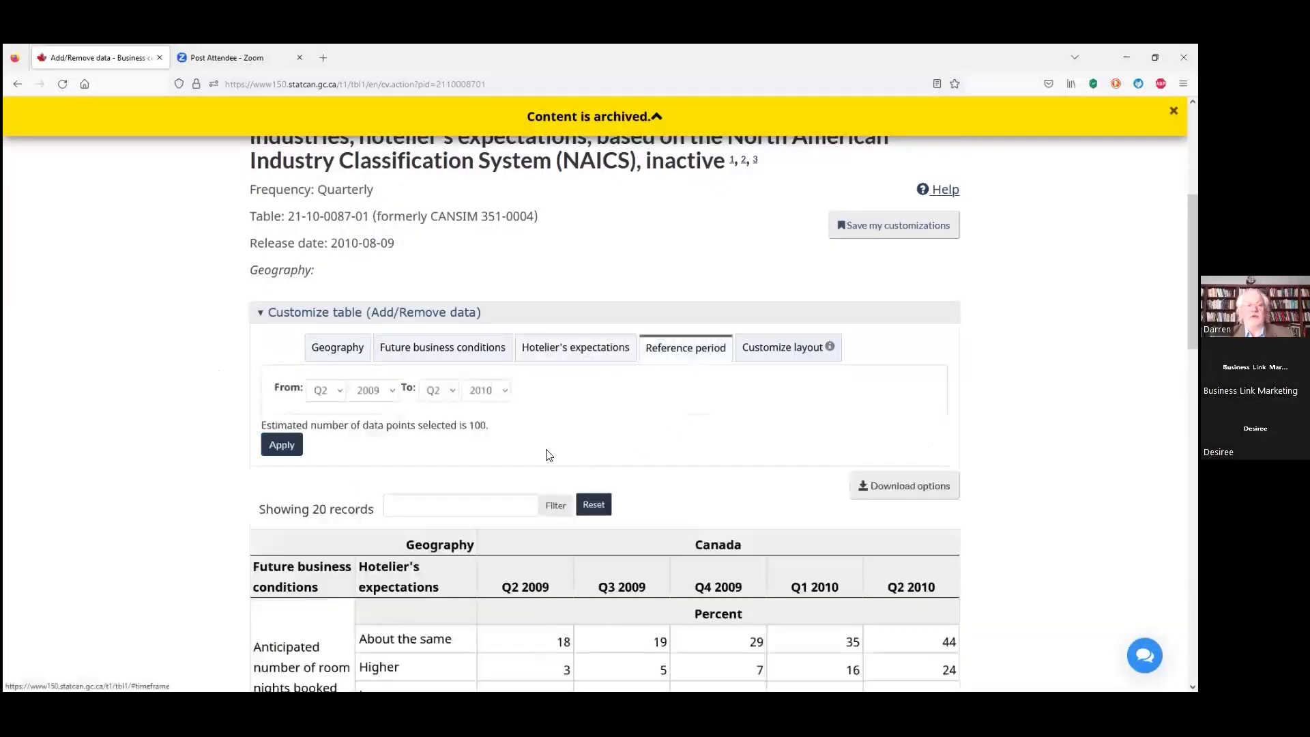
# Step: Deselect the Lower and Balance of opinion items under Hotelier's expectations and reselect both
pyautogui.click(558, 350)
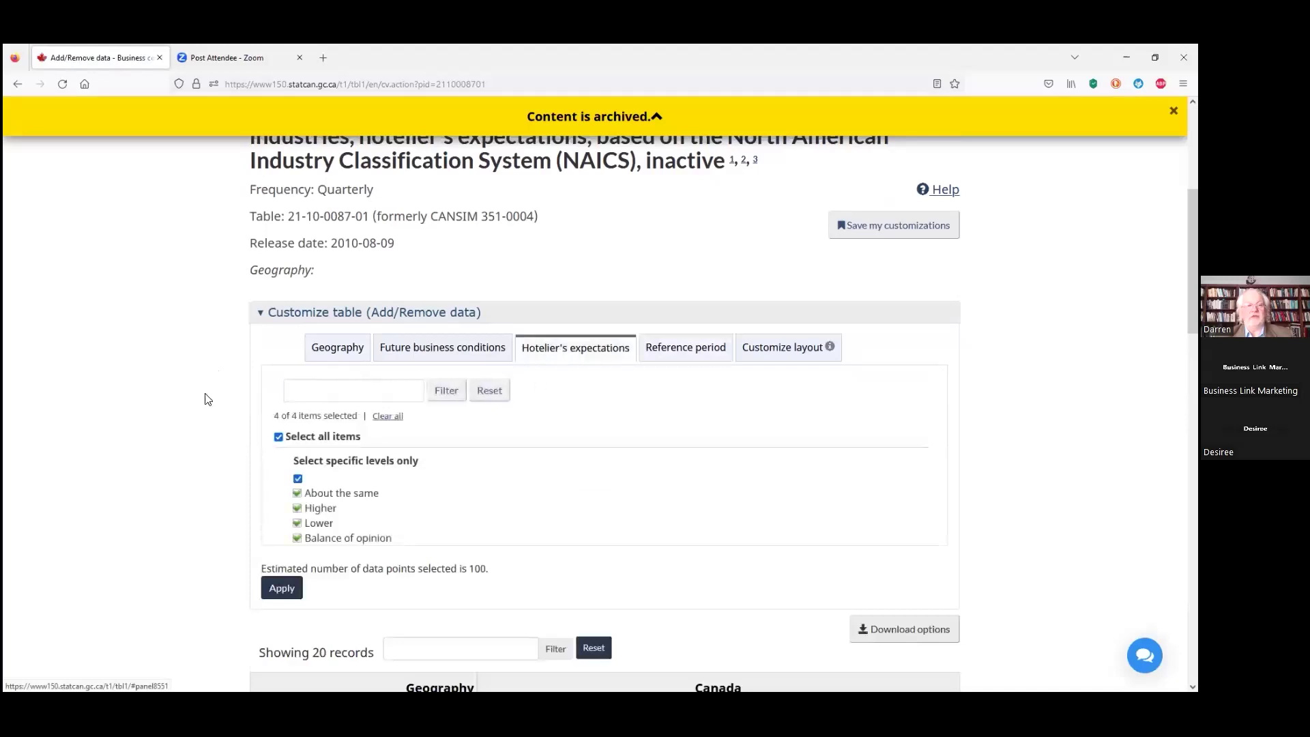
pyautogui.scroll(-1, 202, 390)
pyautogui.scroll(-1, 203, 390)
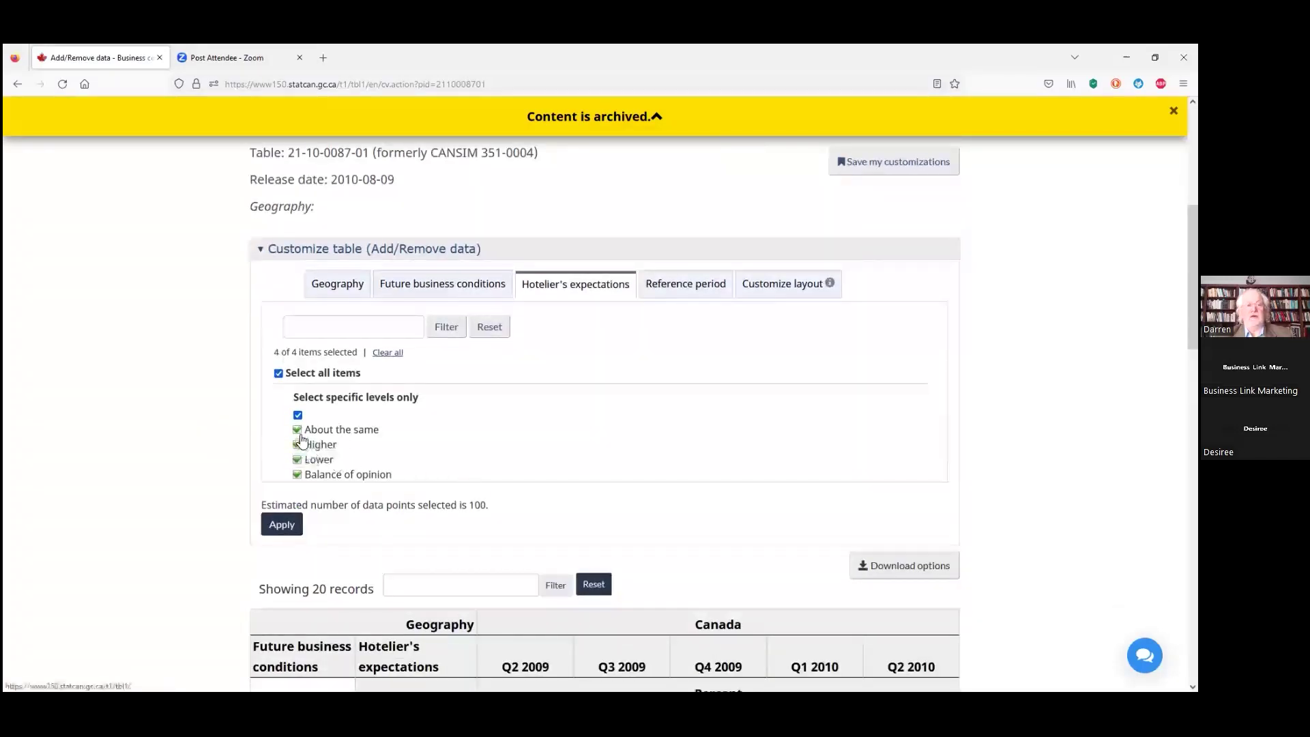
pyautogui.click(297, 459)
pyautogui.click(296, 474)
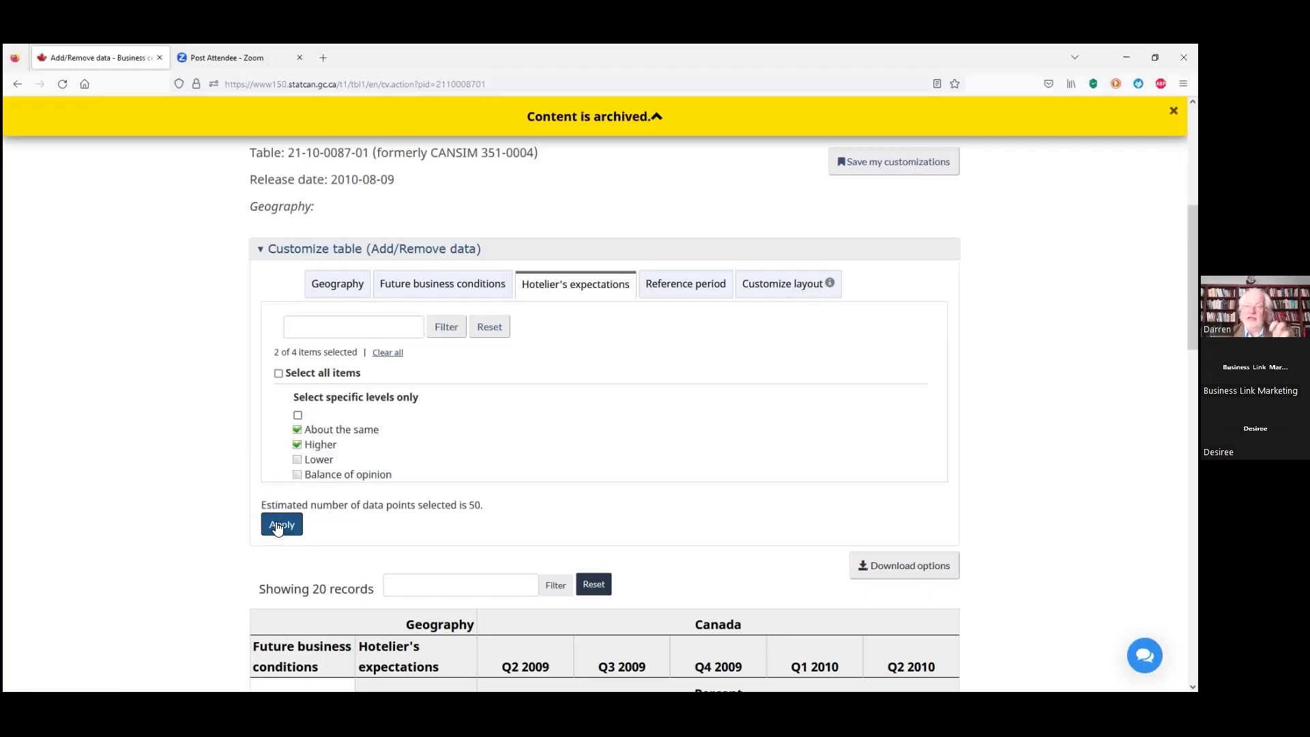
pyautogui.click(296, 459)
pyautogui.click(297, 474)
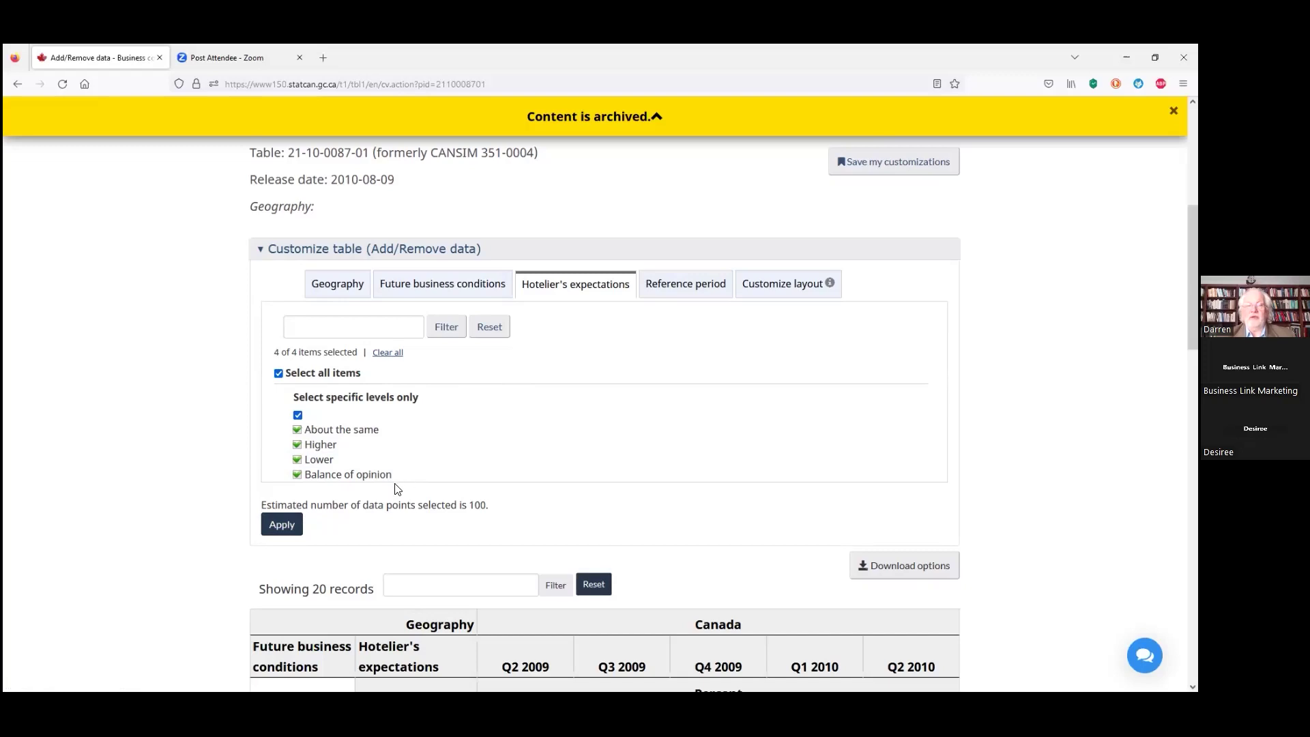
# Step: Set the reference period's start year to 2008, apply it and look over the extended table
pyautogui.scroll(-2, 601, 453)
pyautogui.scroll(2, 716, 320)
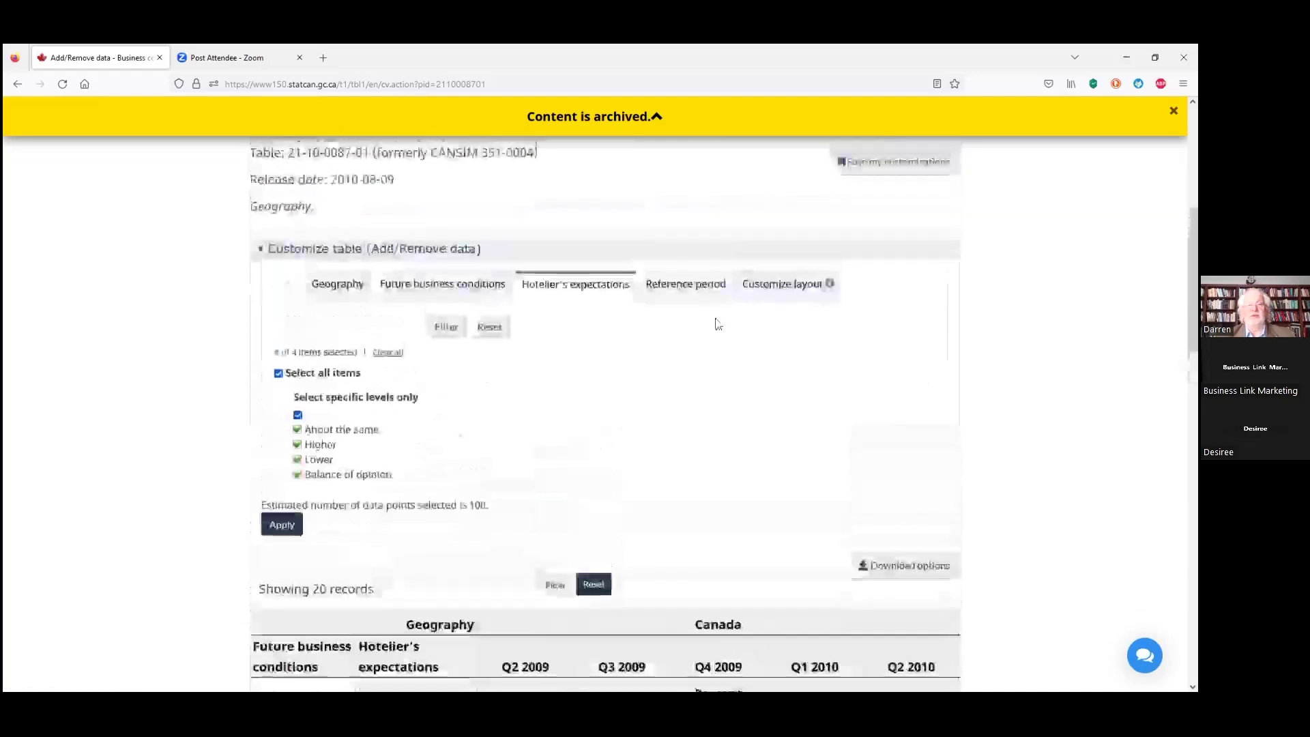
pyautogui.click(708, 287)
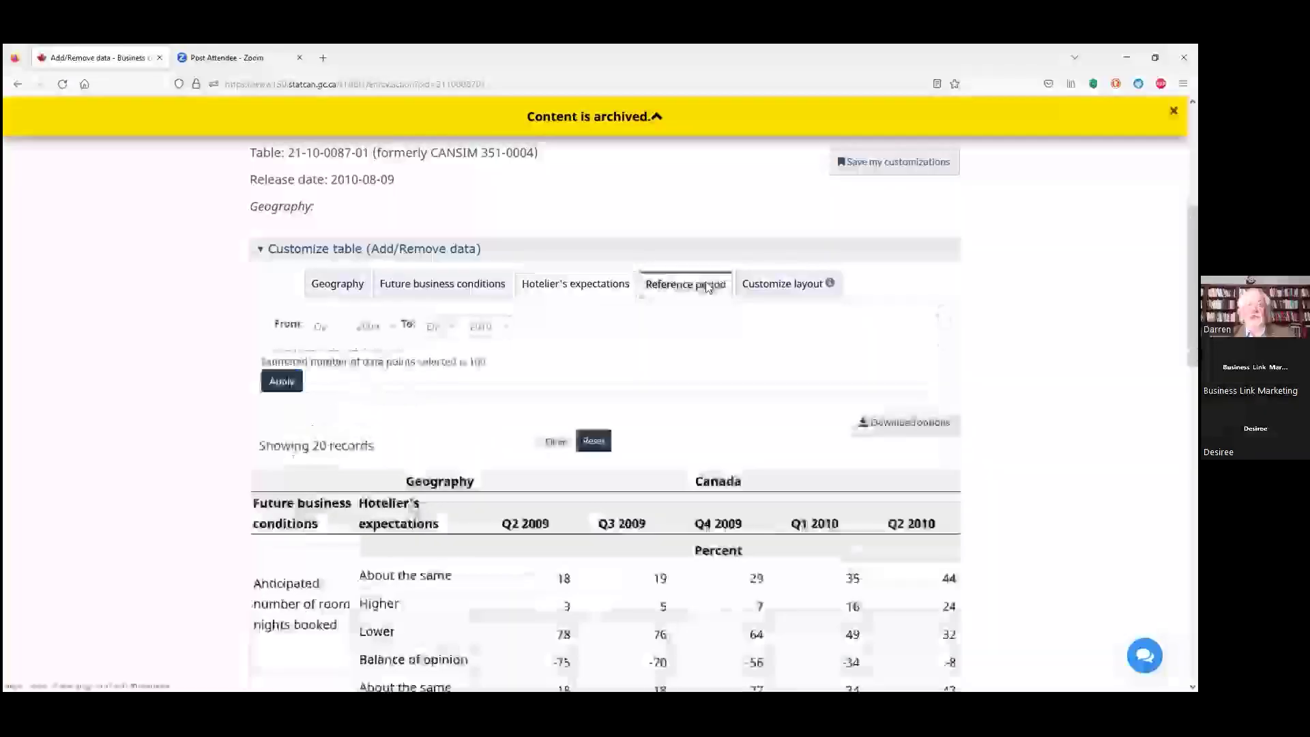
pyautogui.click(393, 331)
pyautogui.click(371, 400)
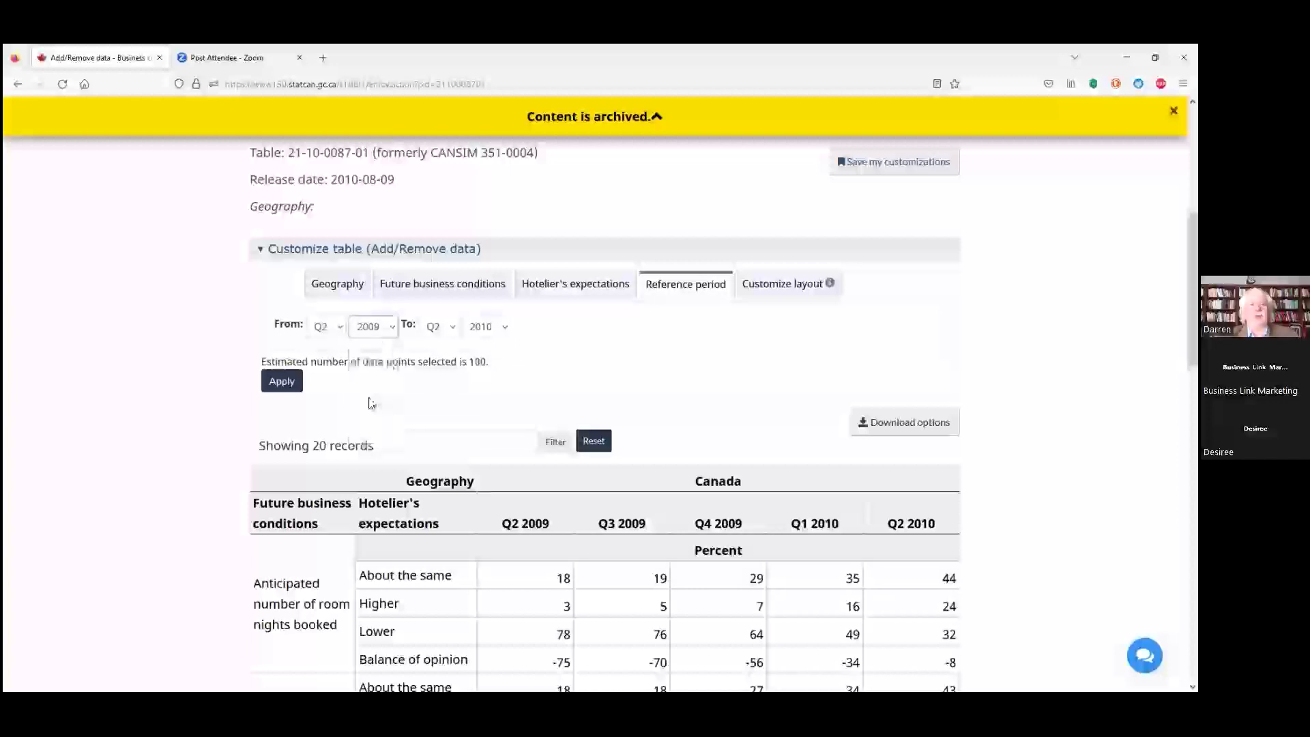
pyautogui.click(282, 380)
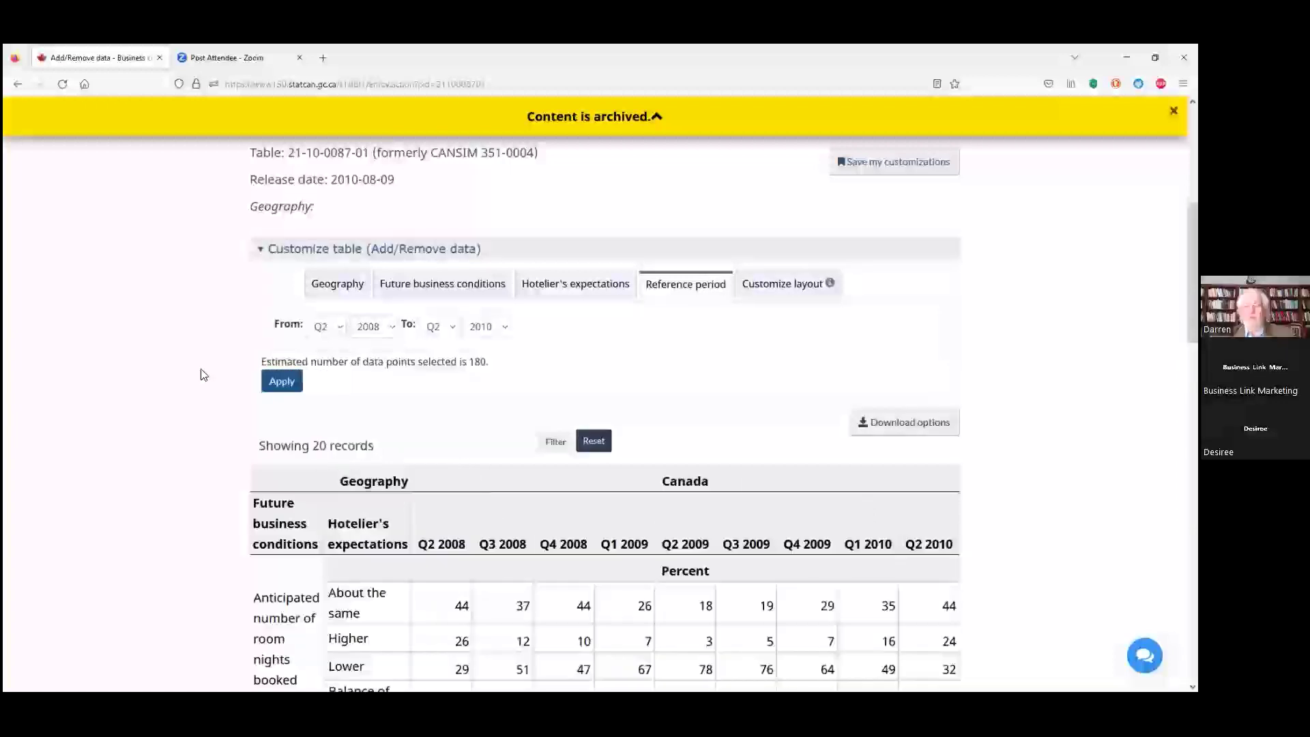
pyautogui.scroll(-3, 208, 374)
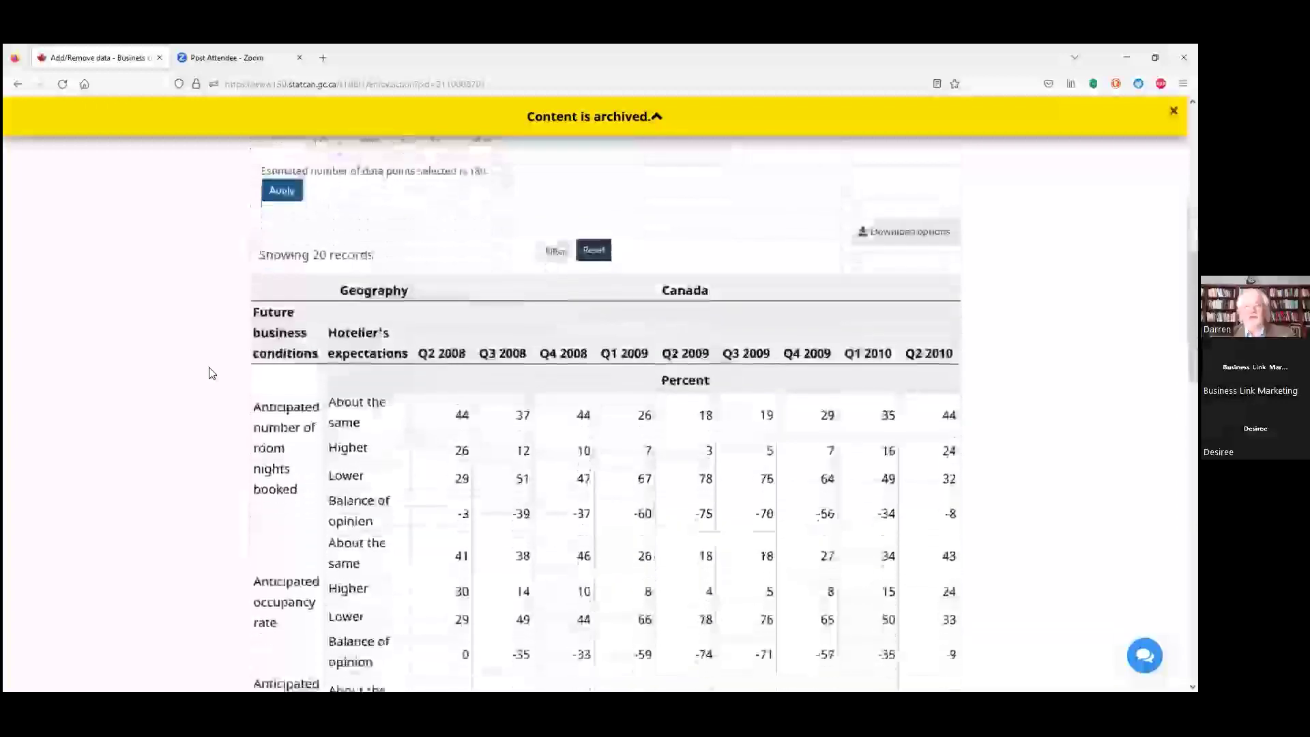
pyautogui.scroll(2, 208, 373)
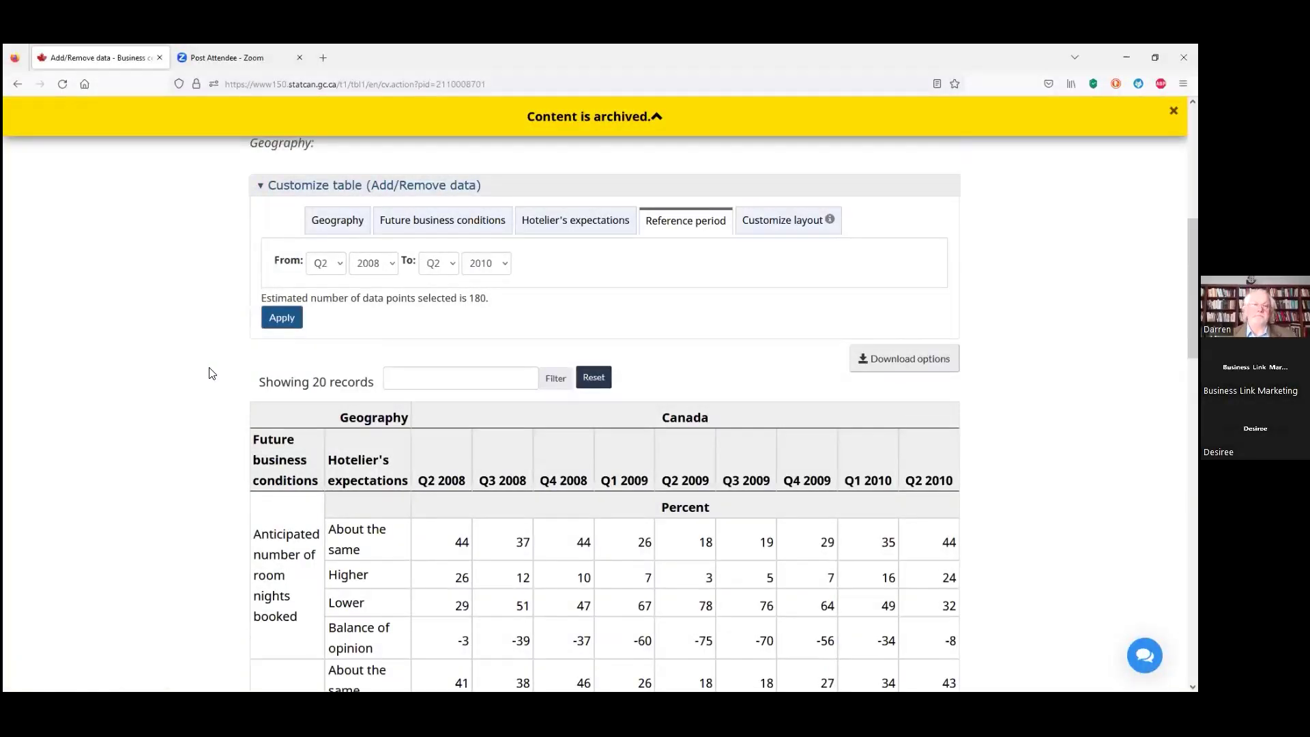
# Step: Open the Business Conditions Survey for the Traveller Accommodation Industry page from the source listed in the table's related information
pyautogui.scroll(2, 210, 373)
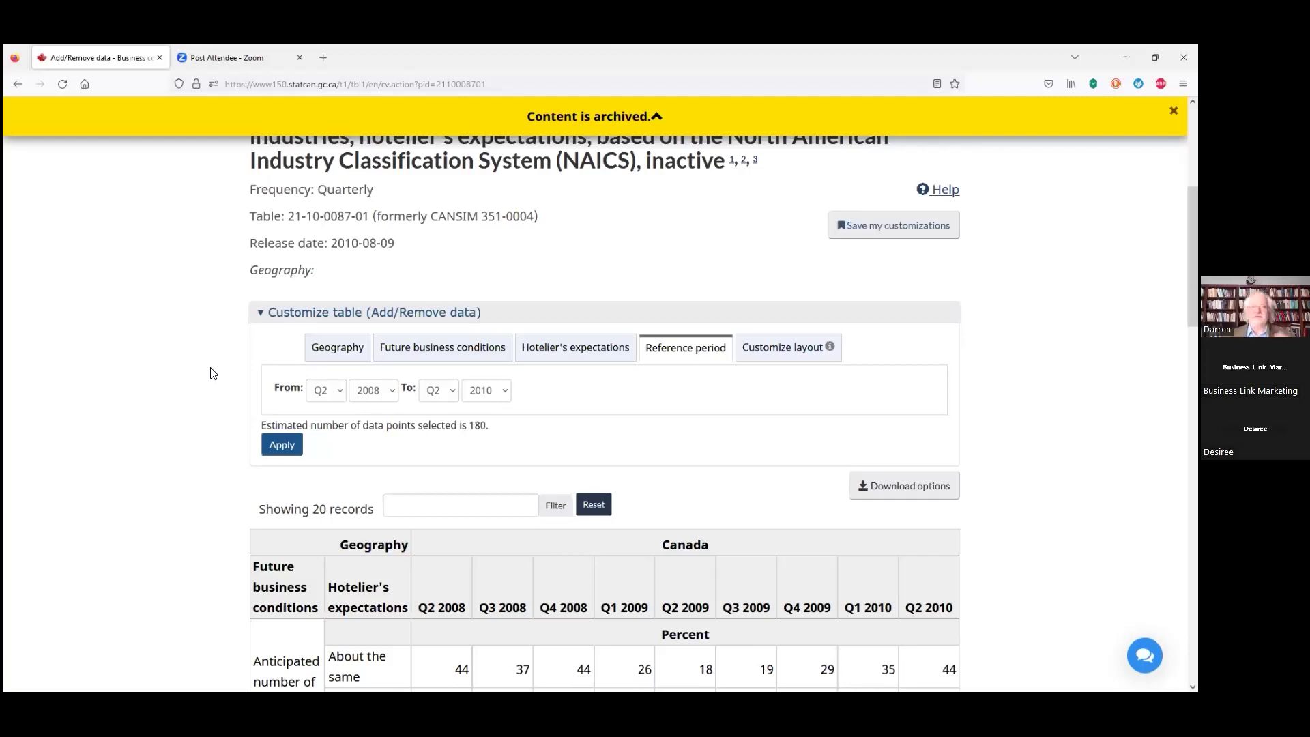
pyautogui.scroll(5, 213, 372)
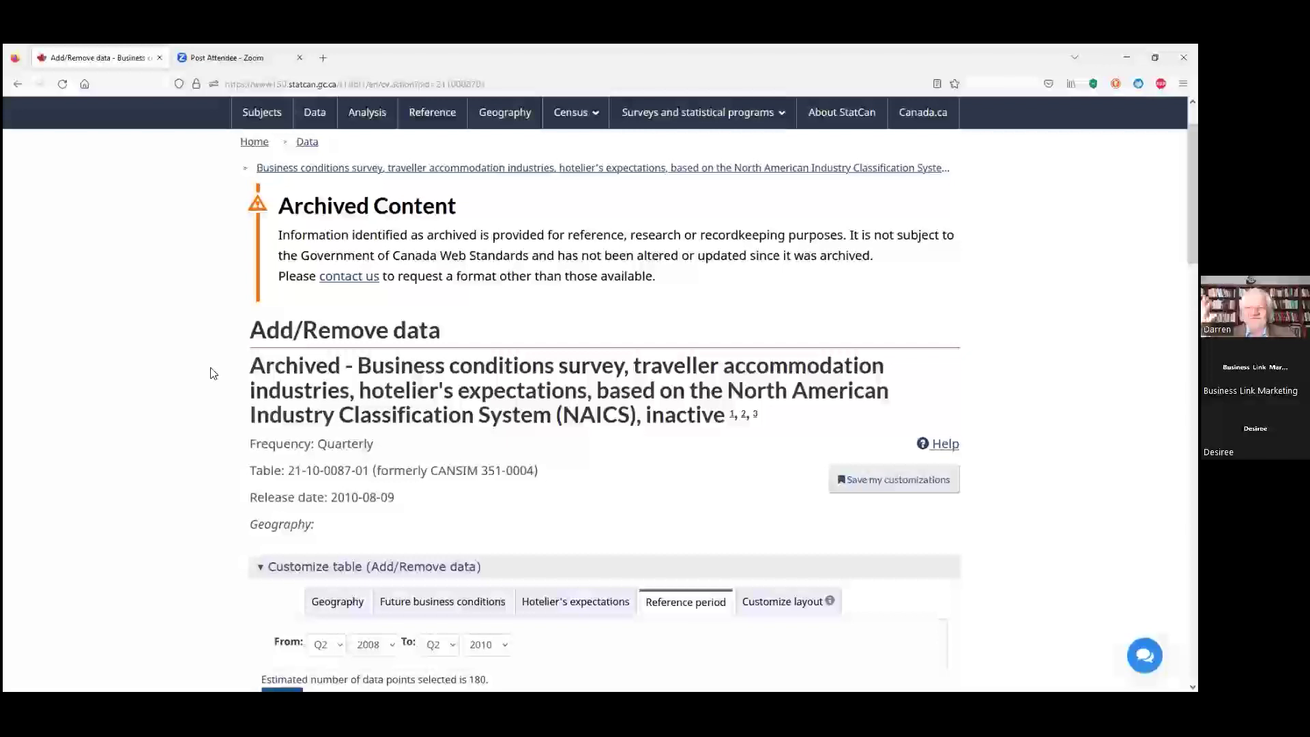
pyautogui.scroll(1, 213, 373)
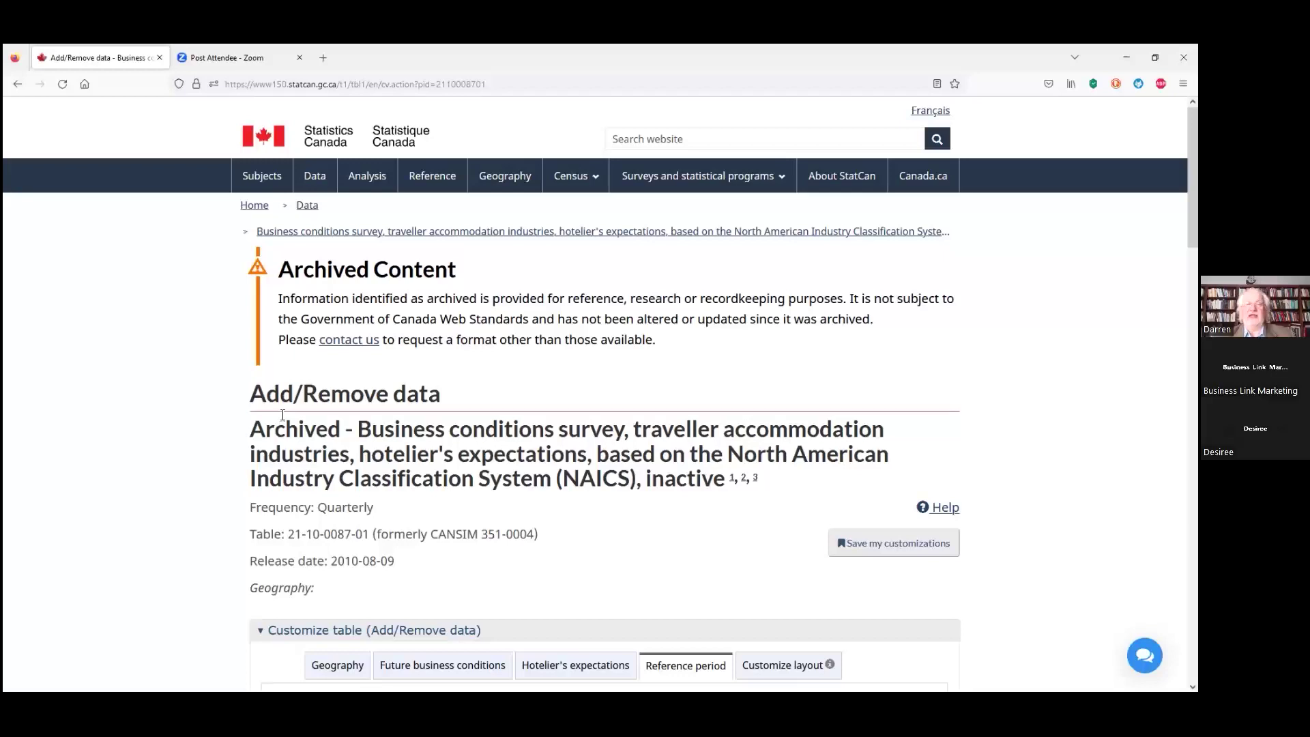
pyautogui.scroll(-5, 283, 415)
pyautogui.scroll(-5, 280, 410)
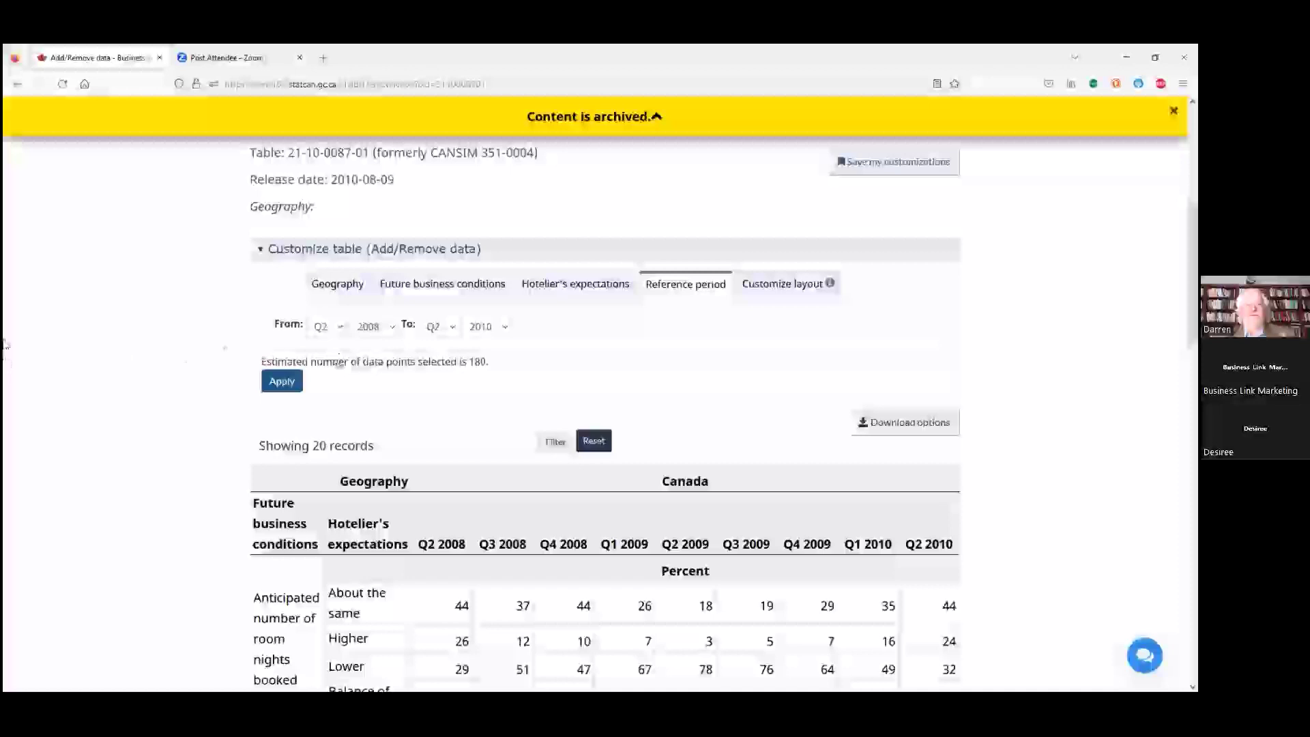
pyautogui.scroll(-8, 53, 325)
pyautogui.scroll(-9, 132, 314)
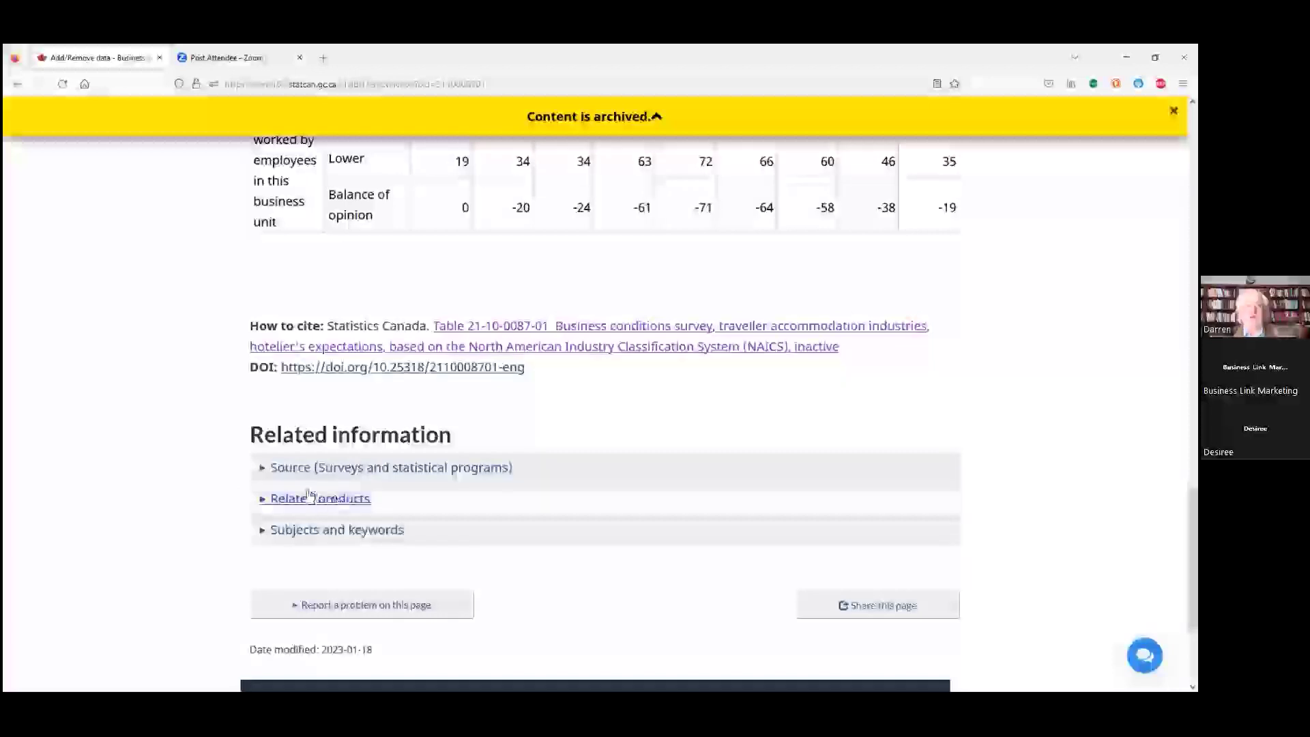
pyautogui.click(281, 470)
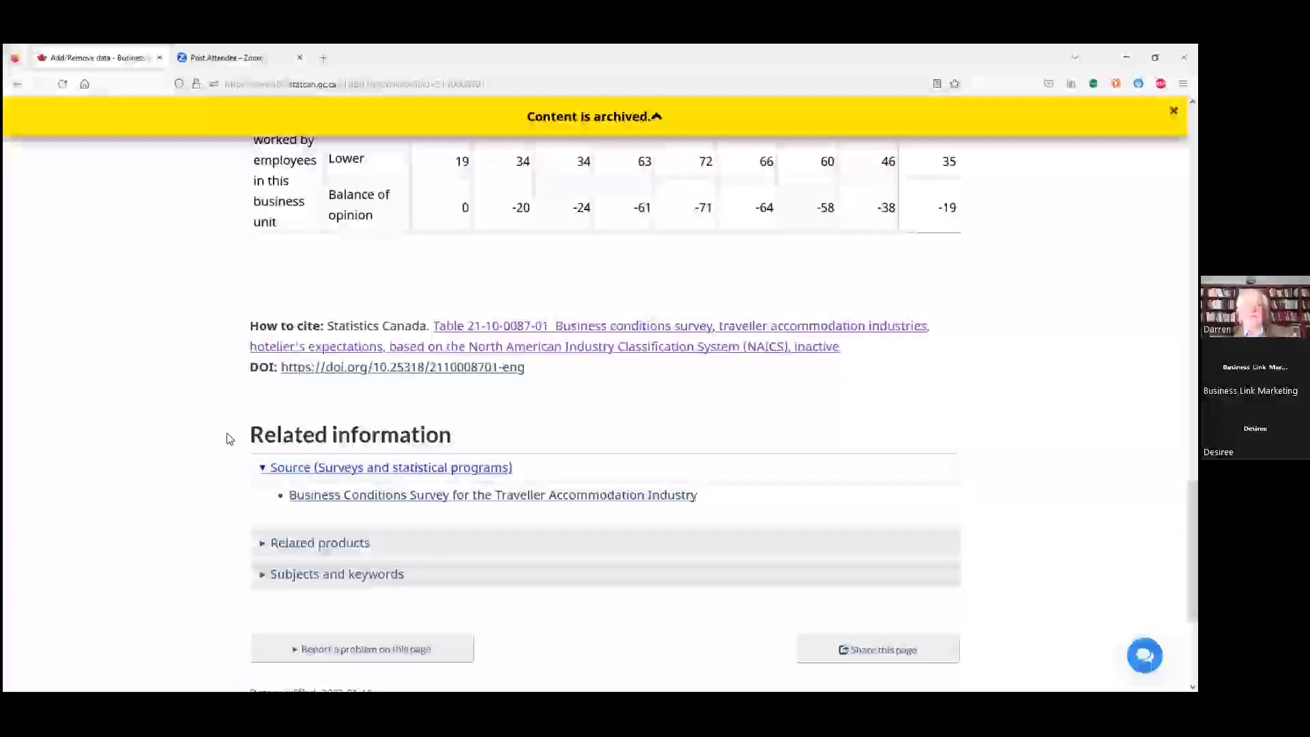
pyautogui.click(365, 503)
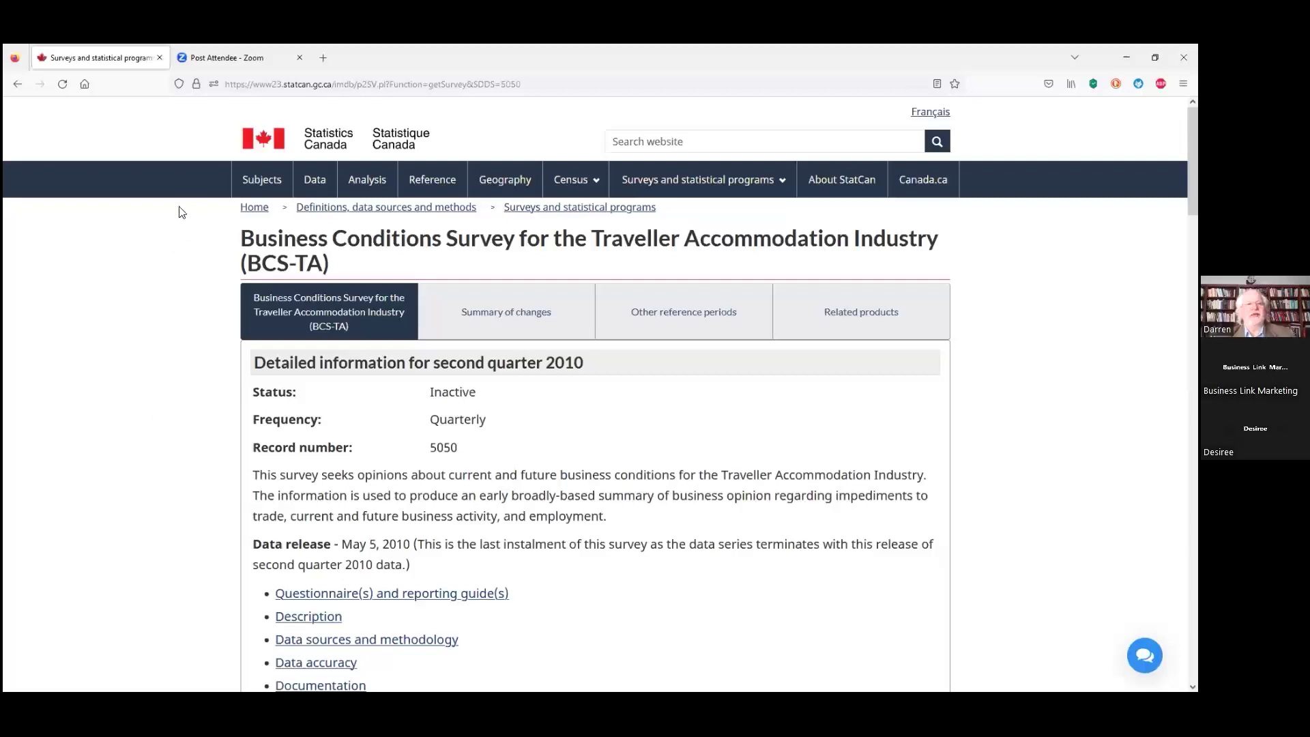
# Step: Return to the original archived hotelier's expectations table and look over its heading and Customize table section
pyautogui.click(21, 84)
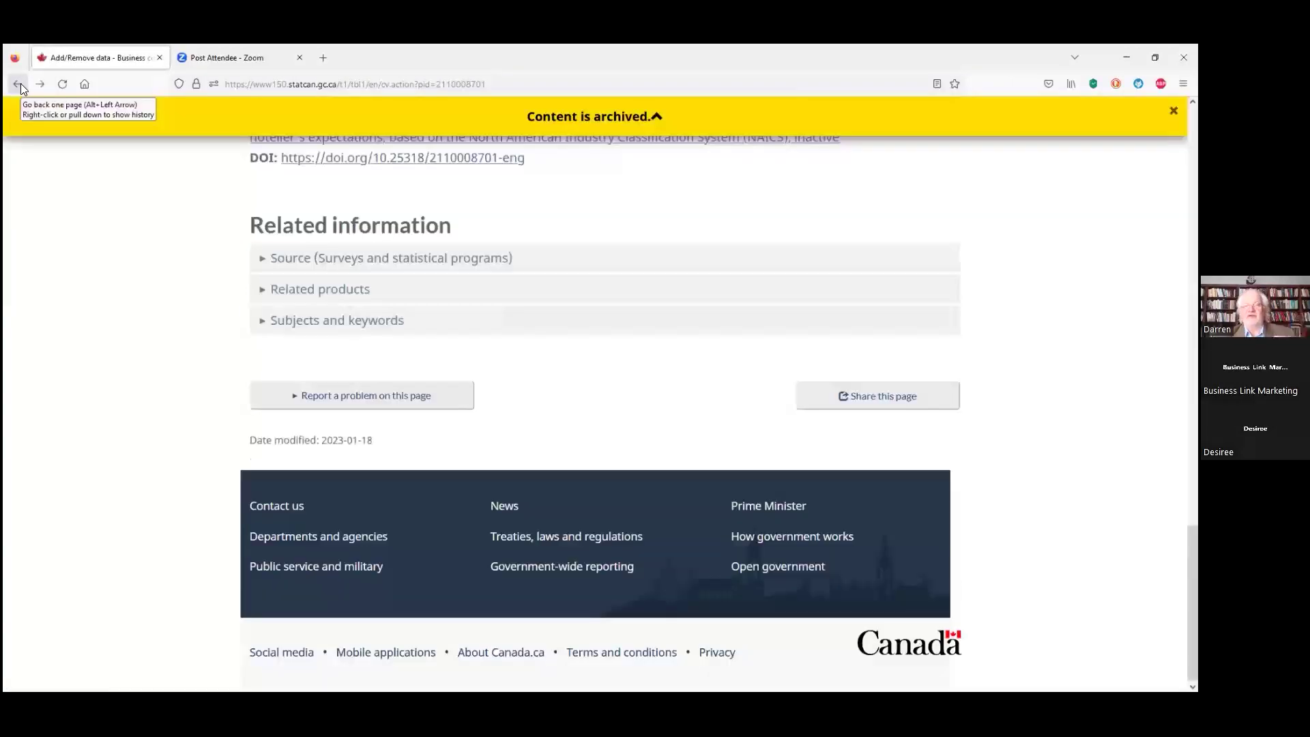
pyautogui.click(19, 84)
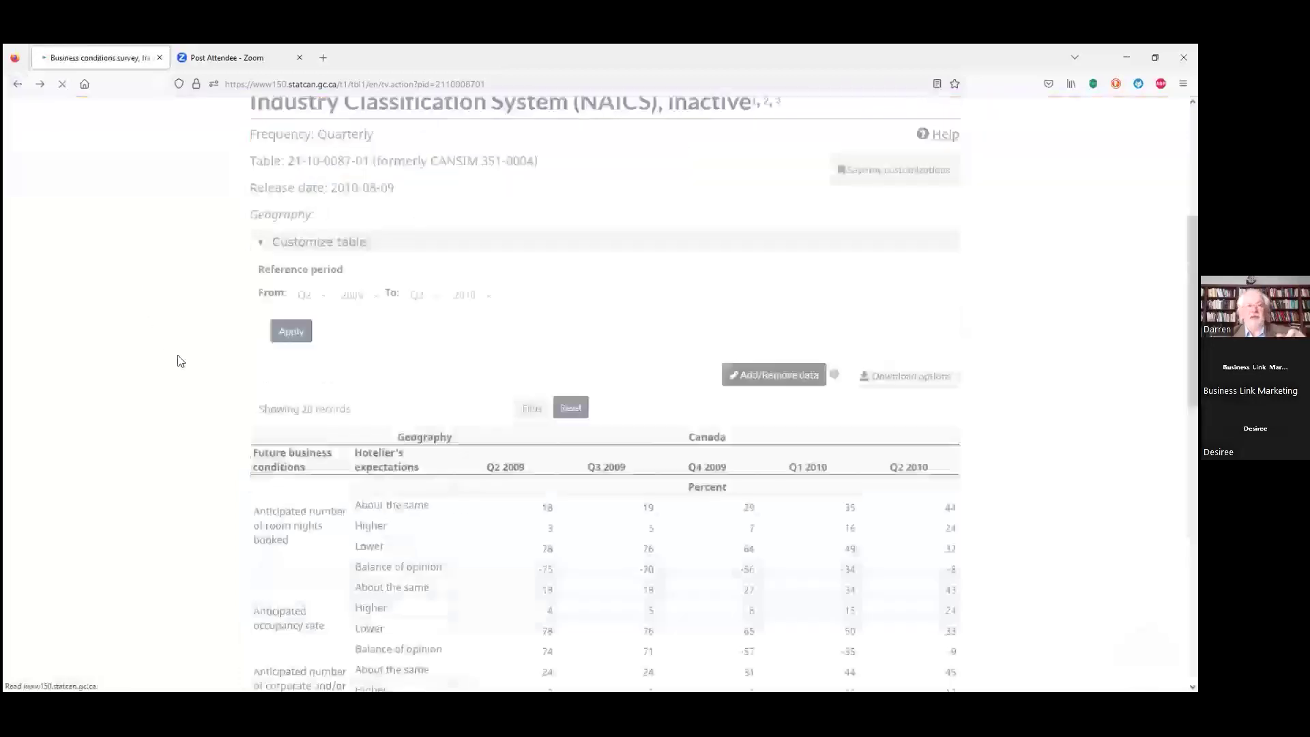
pyautogui.scroll(3, 392, 419)
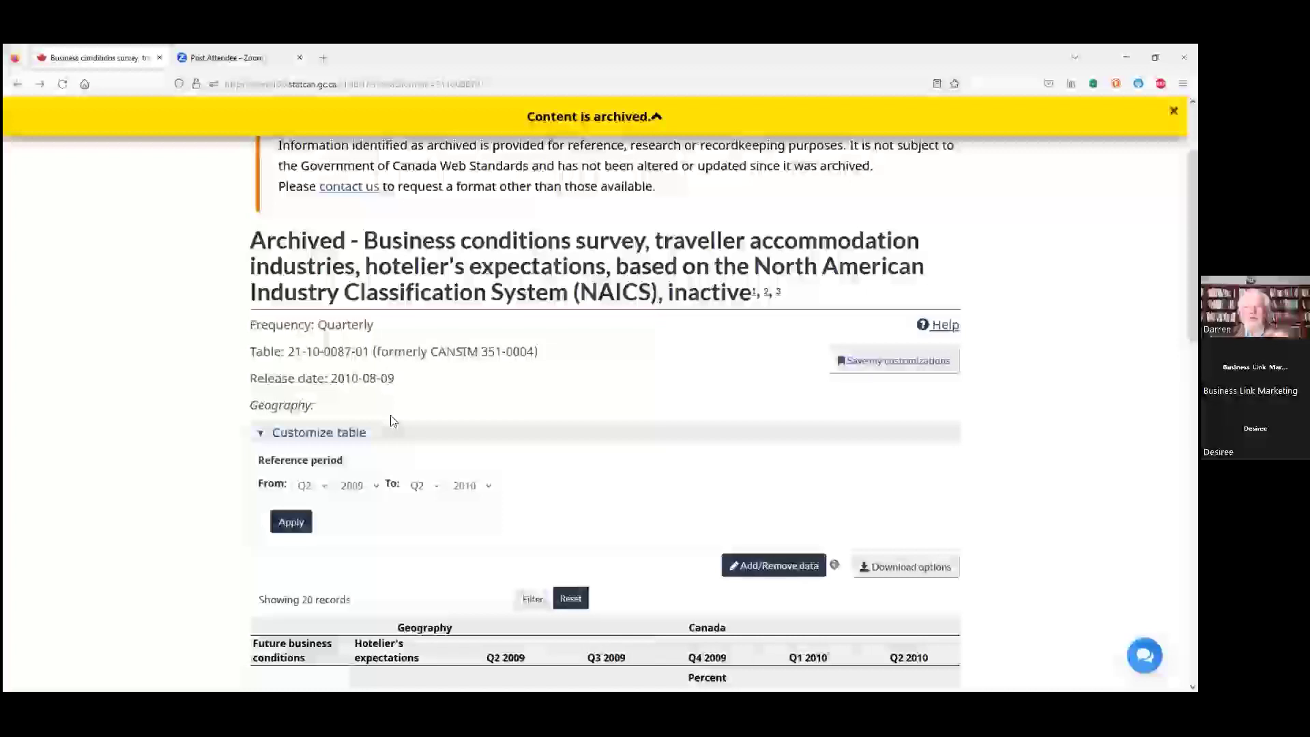
pyautogui.scroll(2, 187, 369)
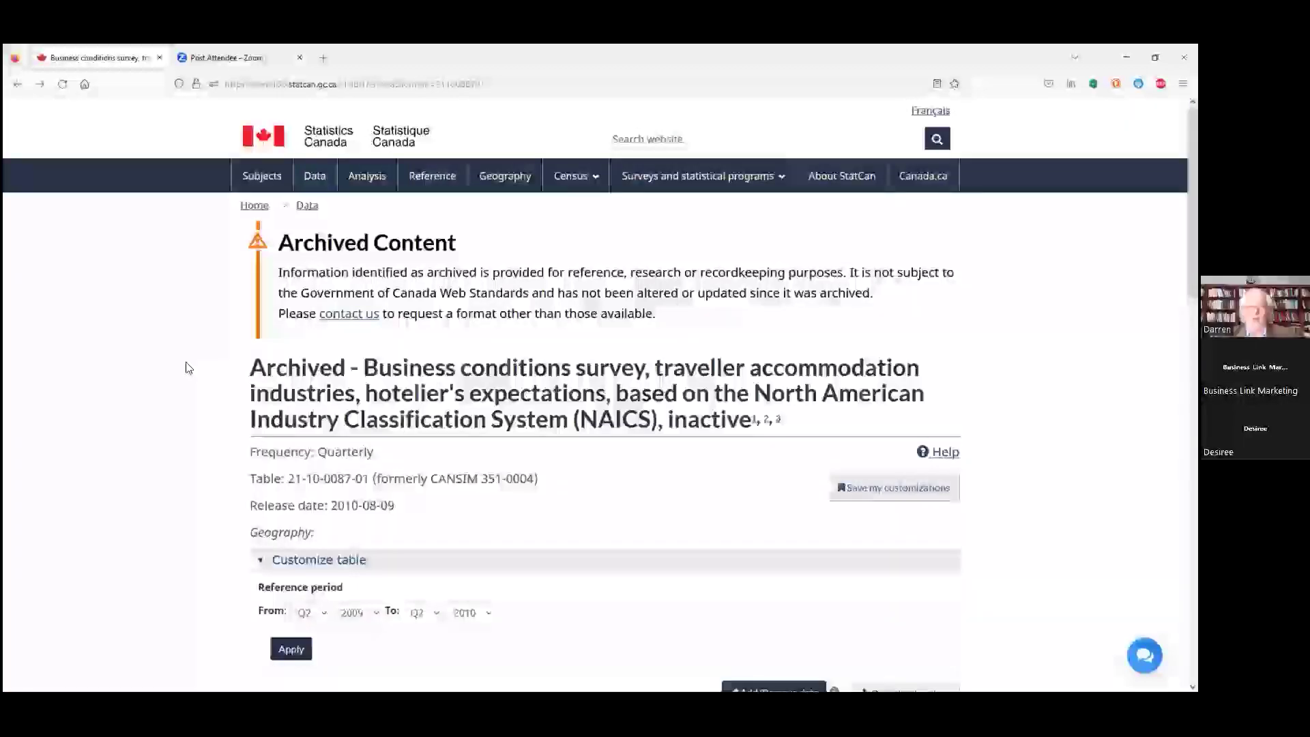
pyautogui.scroll(-1, 189, 368)
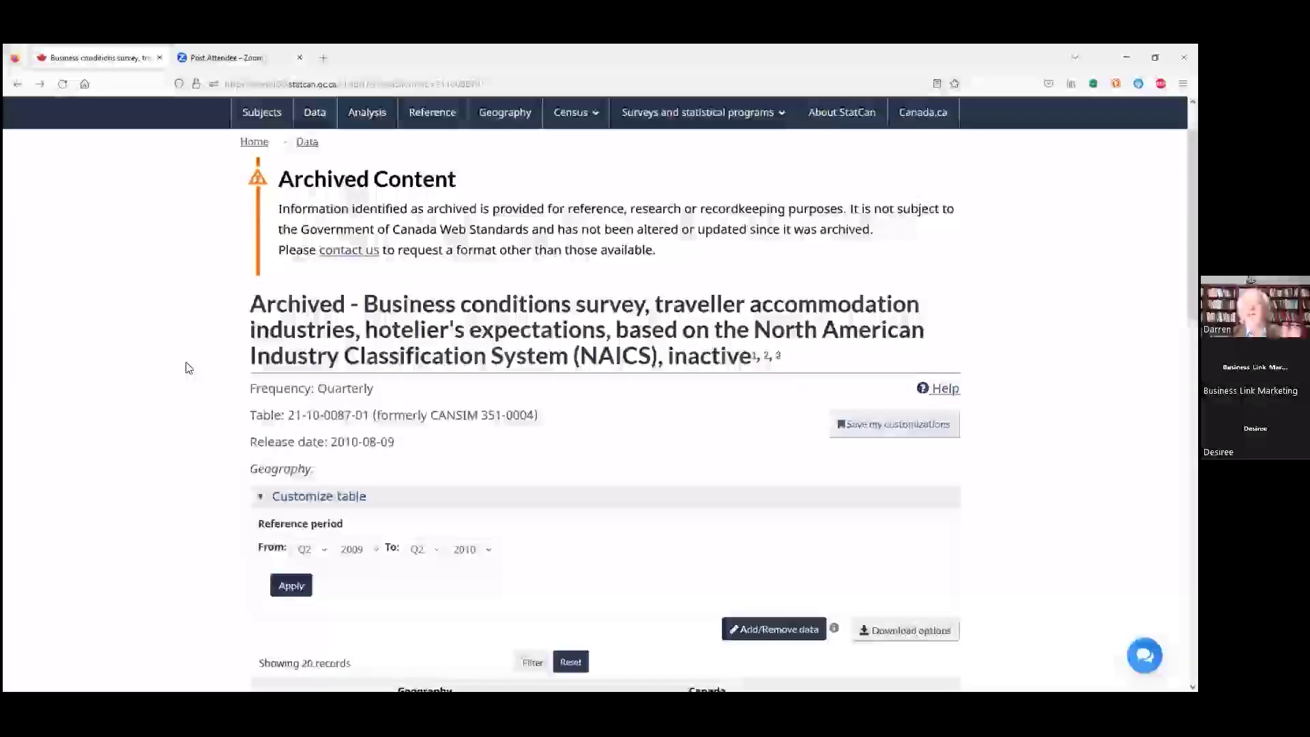
pyautogui.scroll(1, 189, 367)
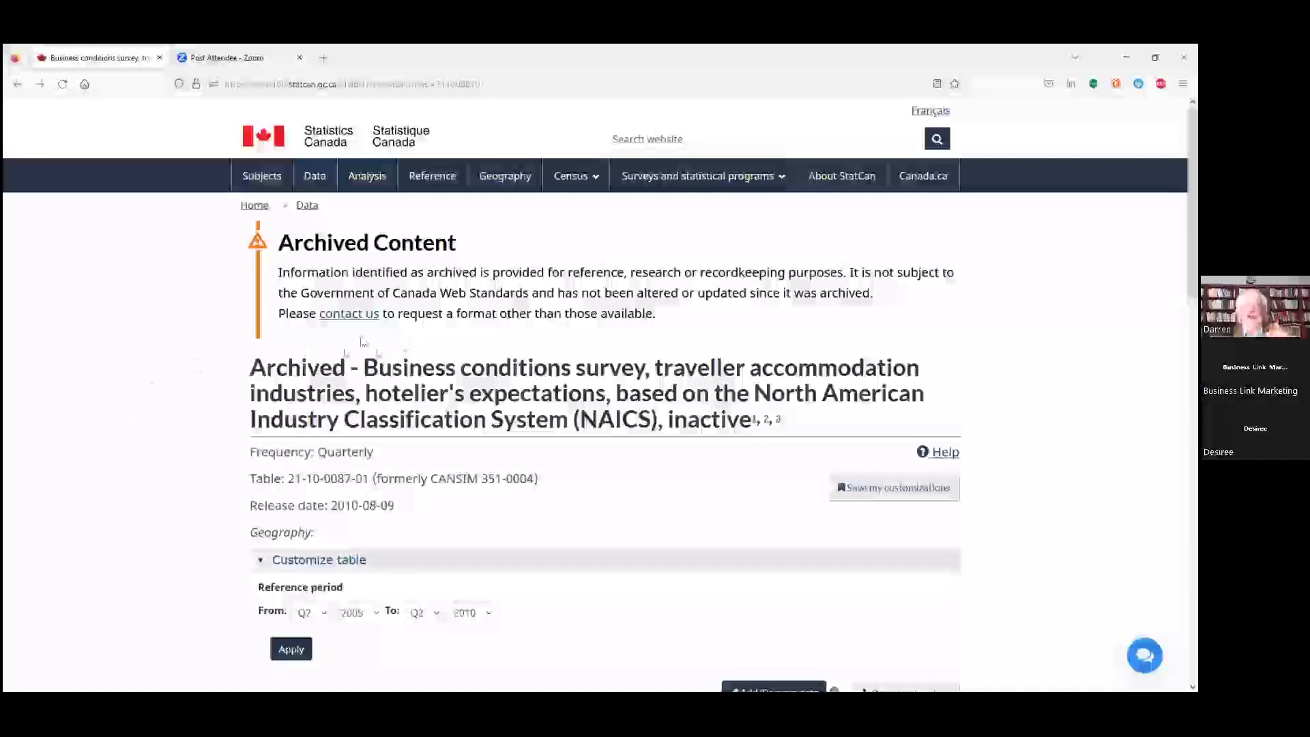
# Step: Go to the Statistics Canada home page, open the Reference section and look over its filters, document categories and listed publications
pyautogui.click(261, 207)
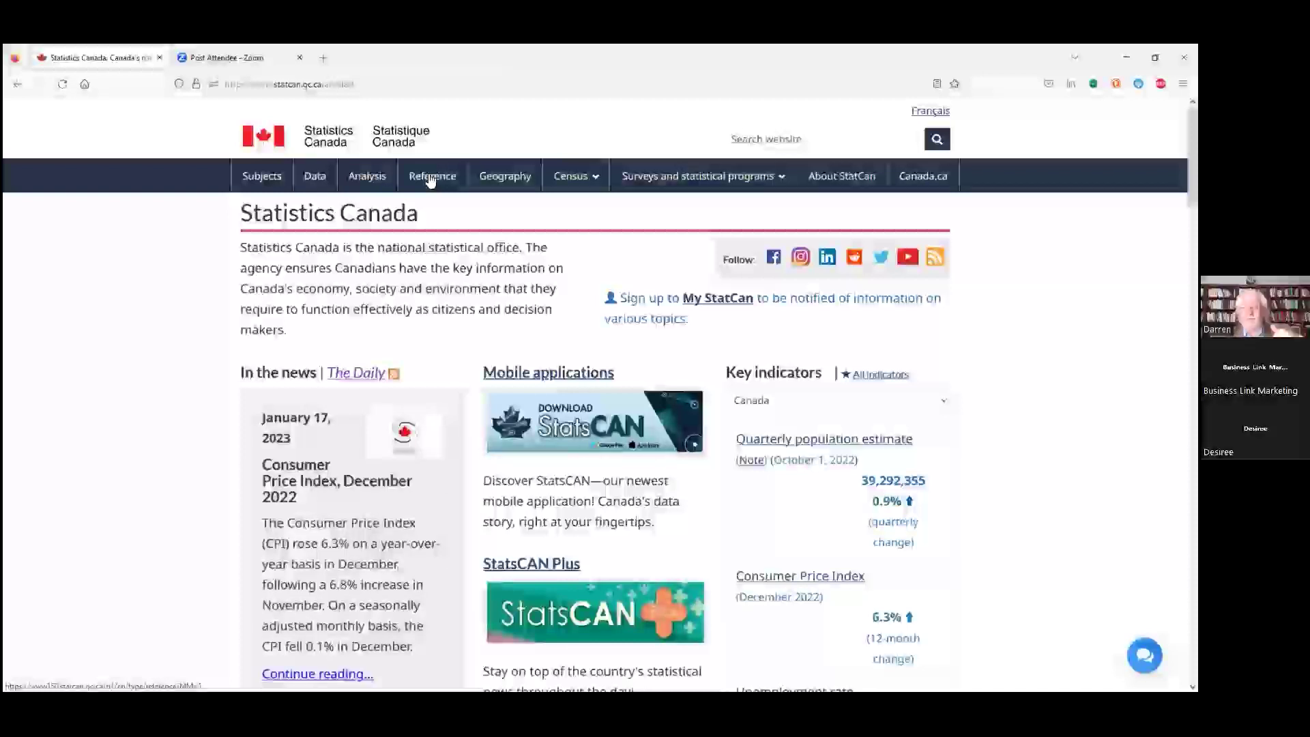
pyautogui.click(431, 178)
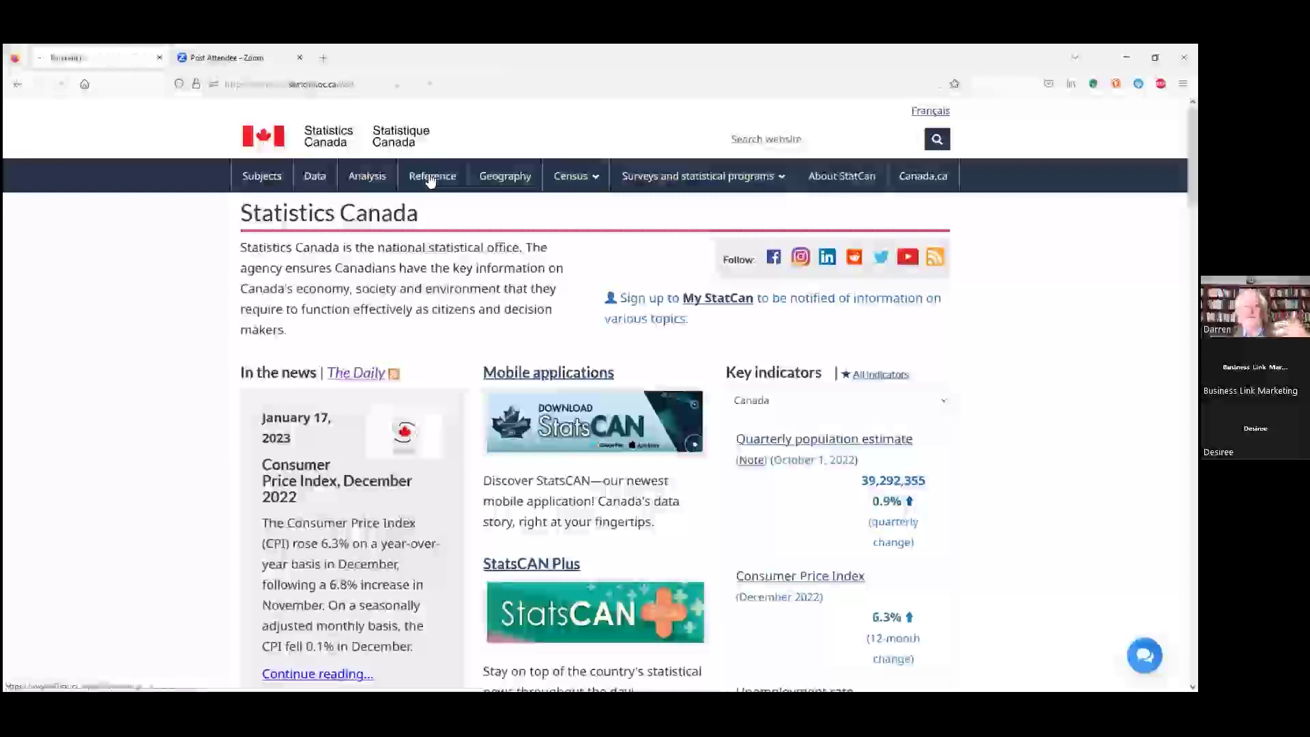
pyautogui.scroll(-2, 143, 380)
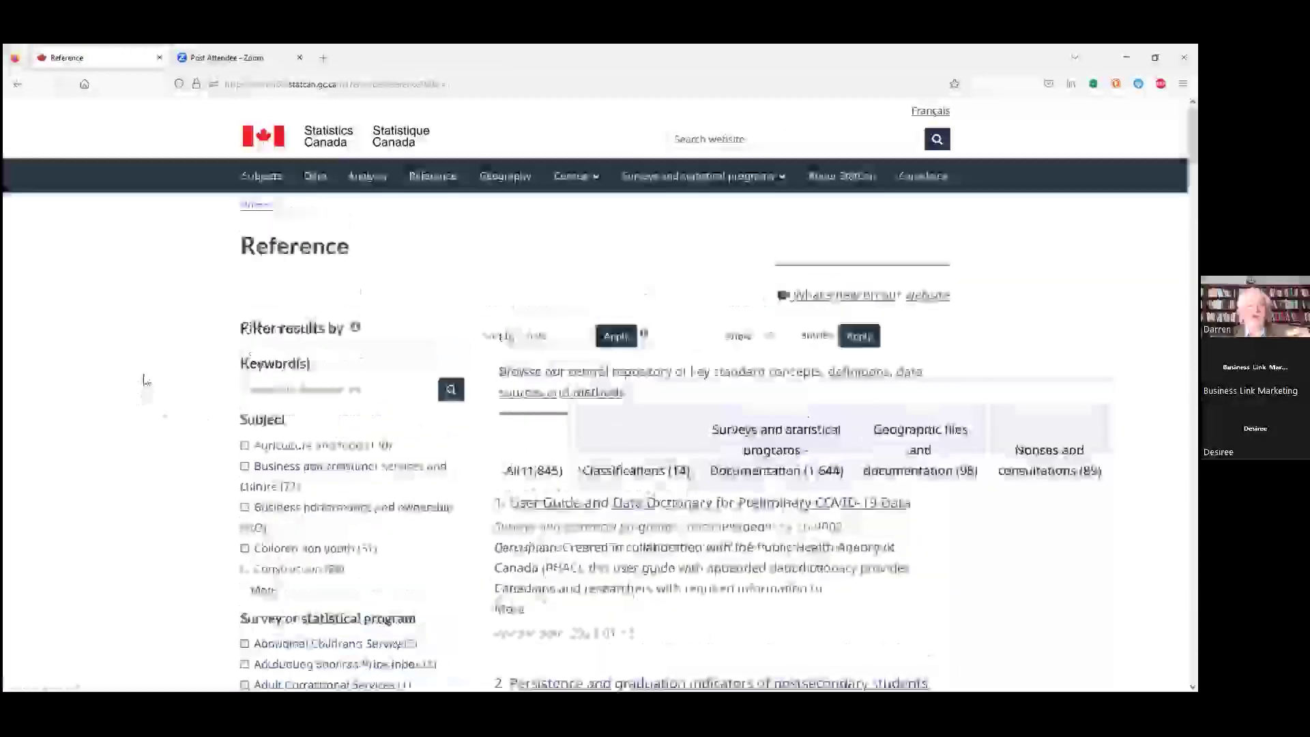
pyautogui.scroll(-2, 143, 380)
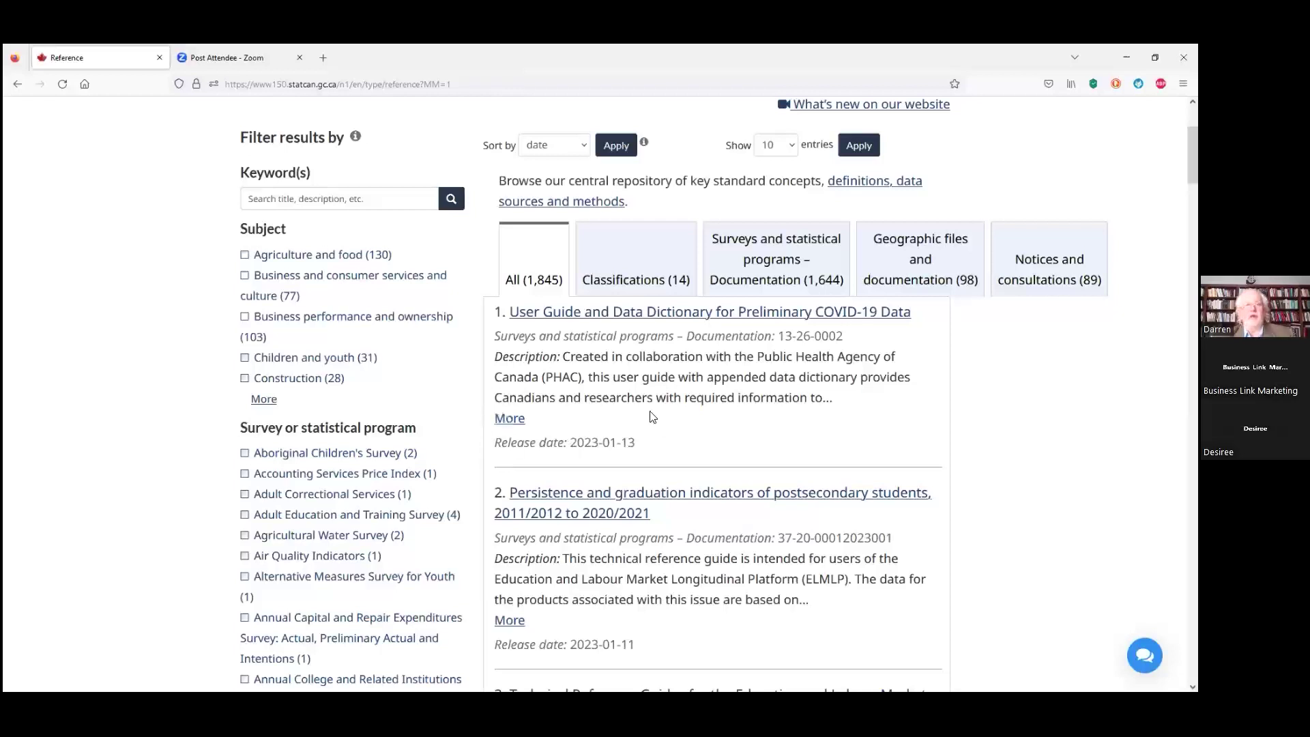
pyautogui.scroll(1, 631, 421)
pyautogui.scroll(3, 631, 421)
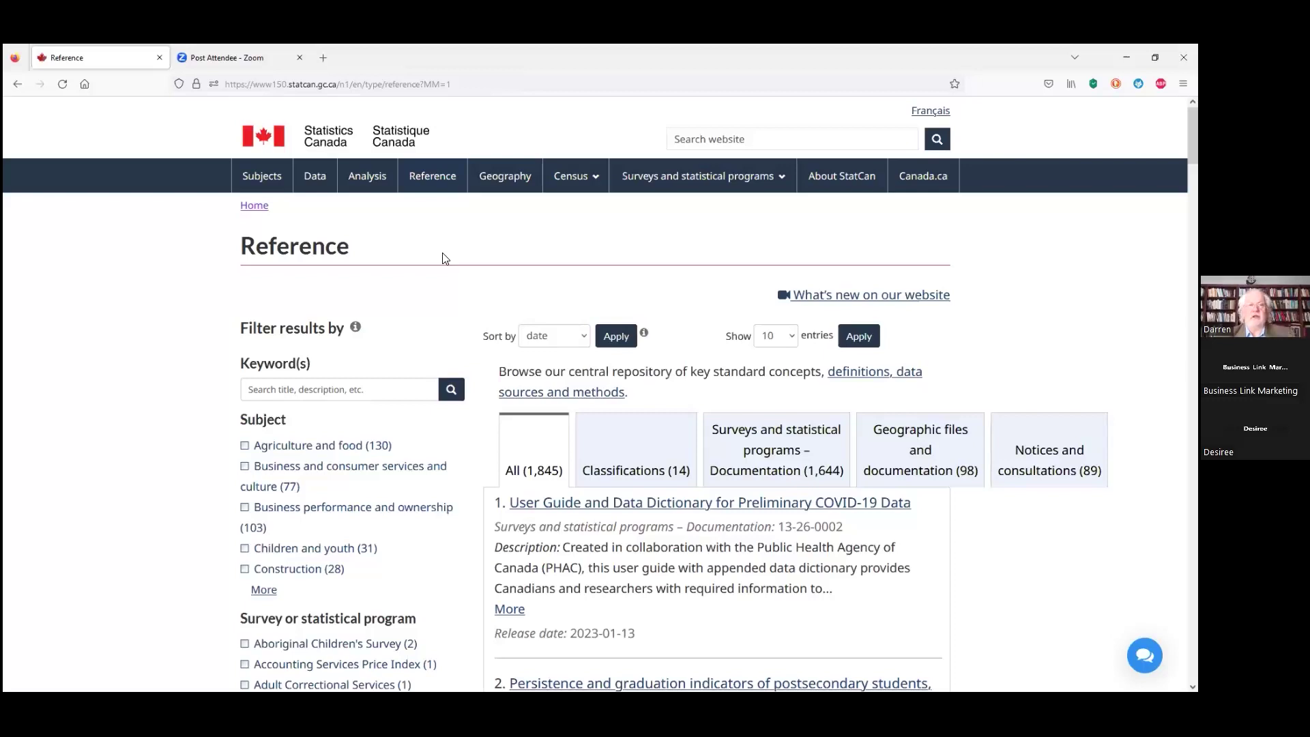
# Step: Return to the Statistics Canada home page and search the website for NAICS
pyautogui.click(253, 206)
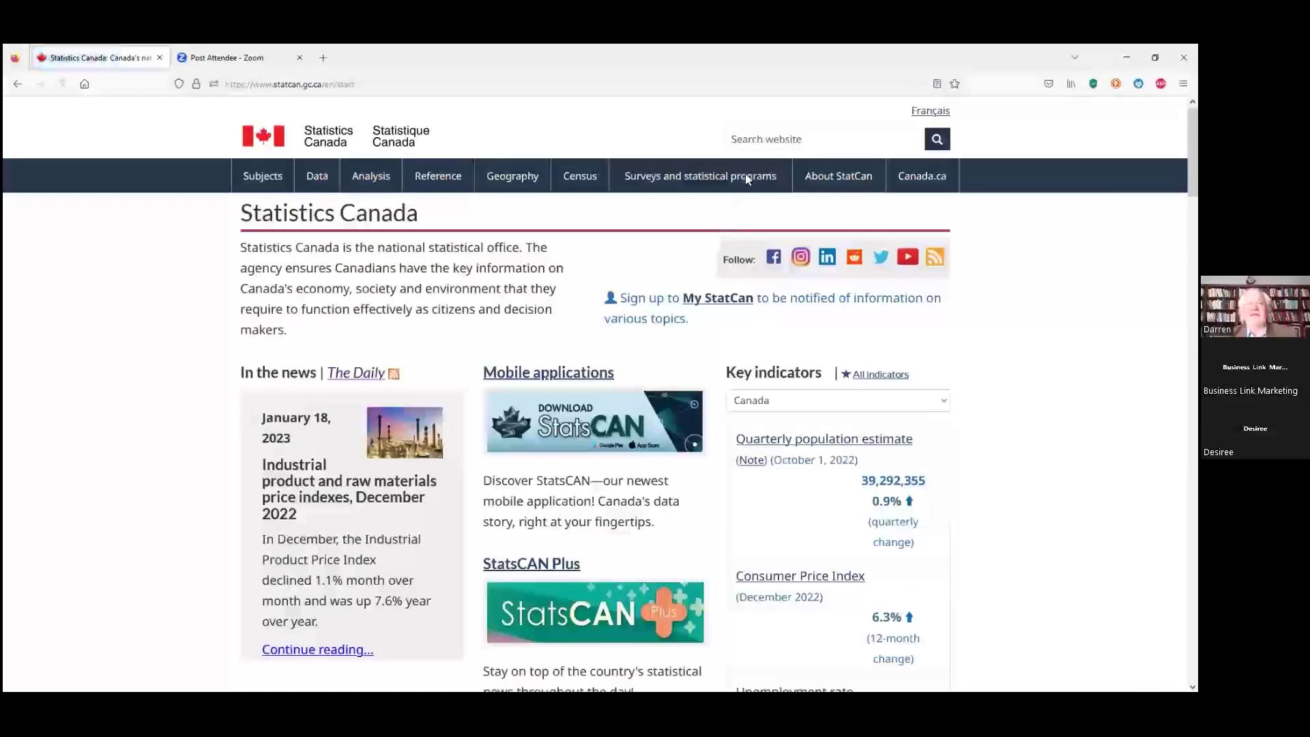
pyautogui.click(766, 140)
pyautogui.write('N')
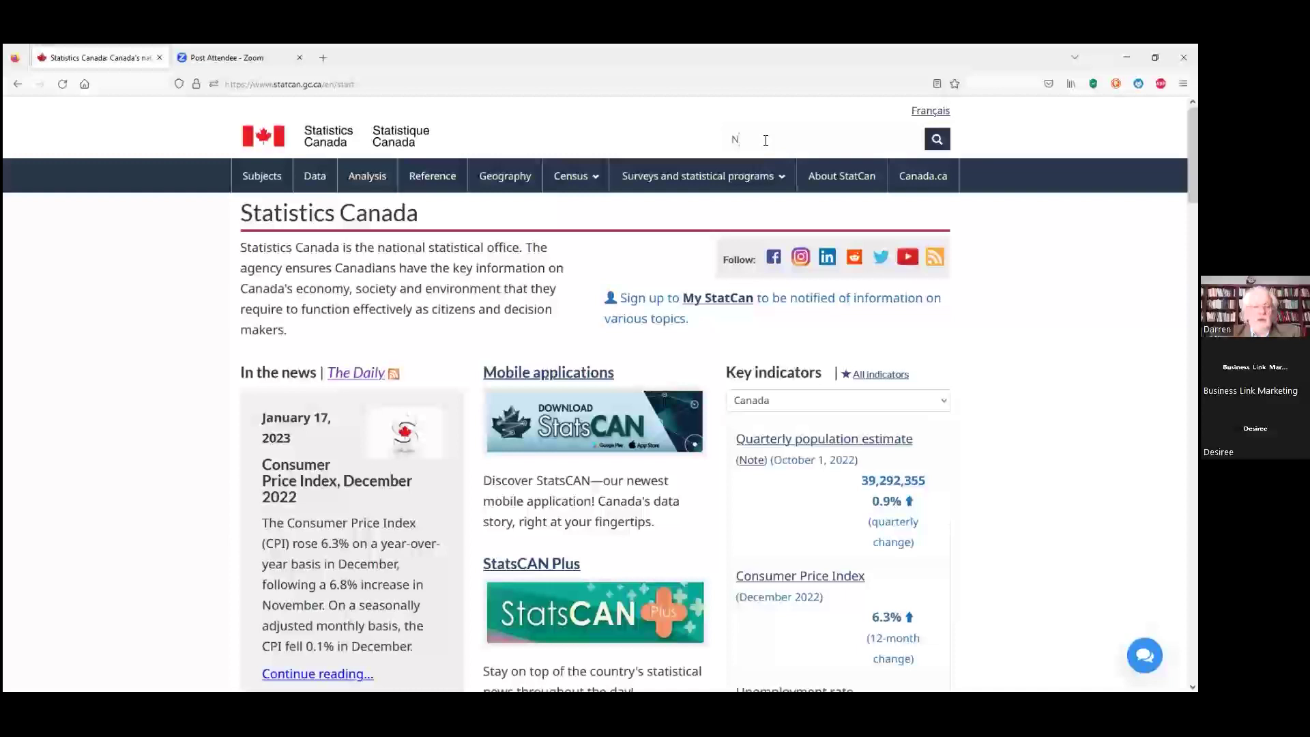
pyautogui.write('AICS')
pyautogui.press('Return')
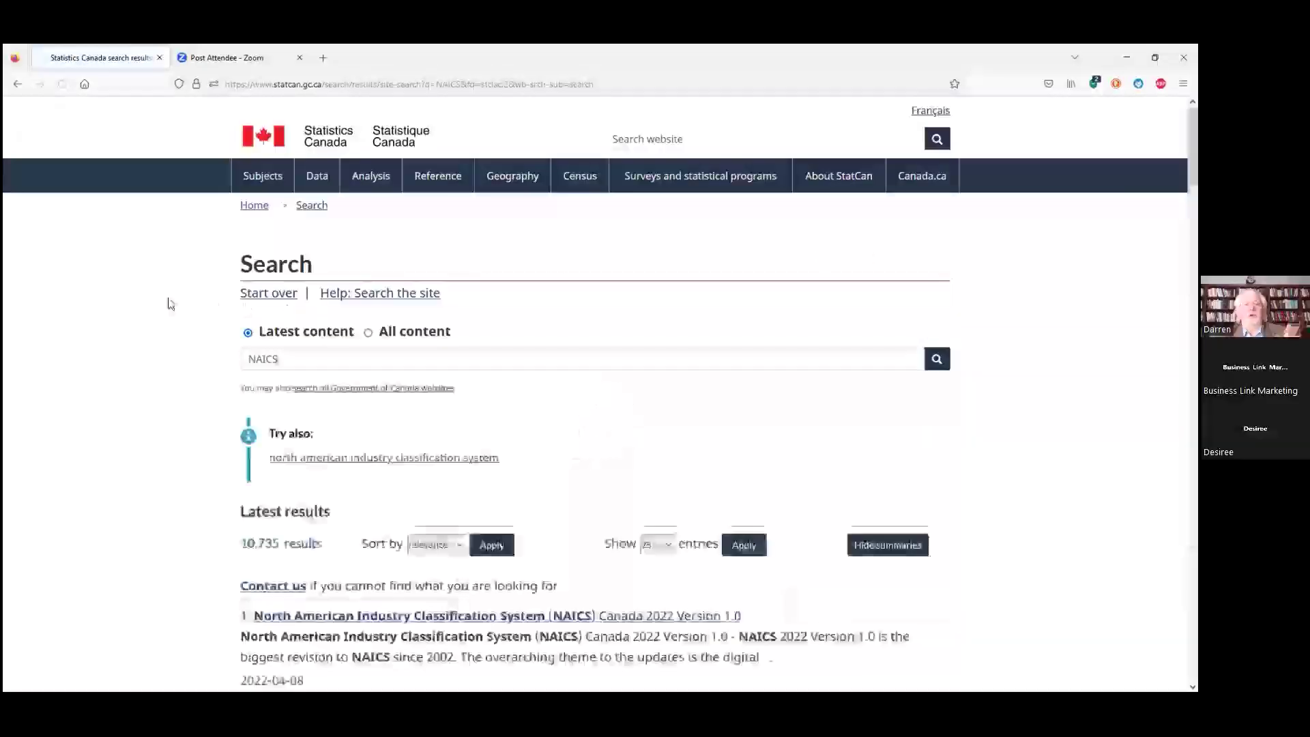
# Step: Open the North American Industry Classification System (NAICS) Canada 2022 Version 1.0 result and review its sector codes under Classification structure
pyautogui.scroll(-1, 449, 405)
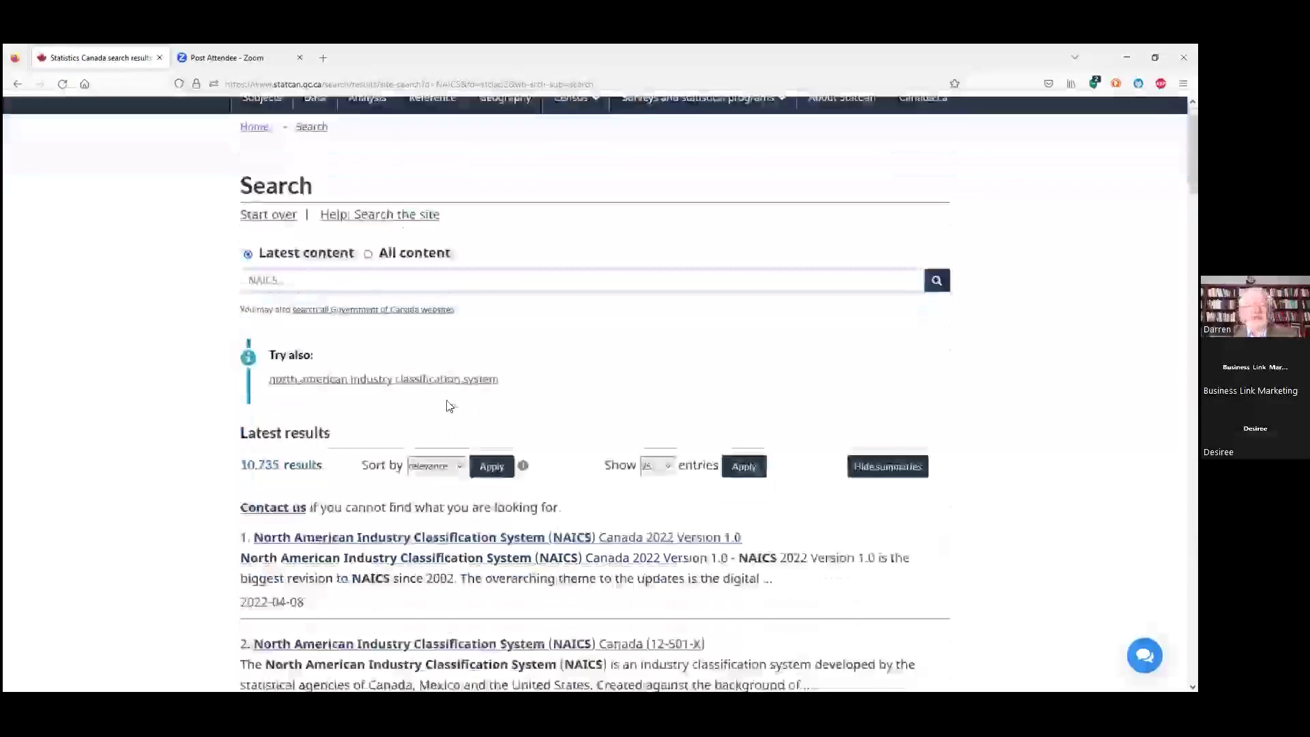
pyautogui.scroll(-1, 449, 406)
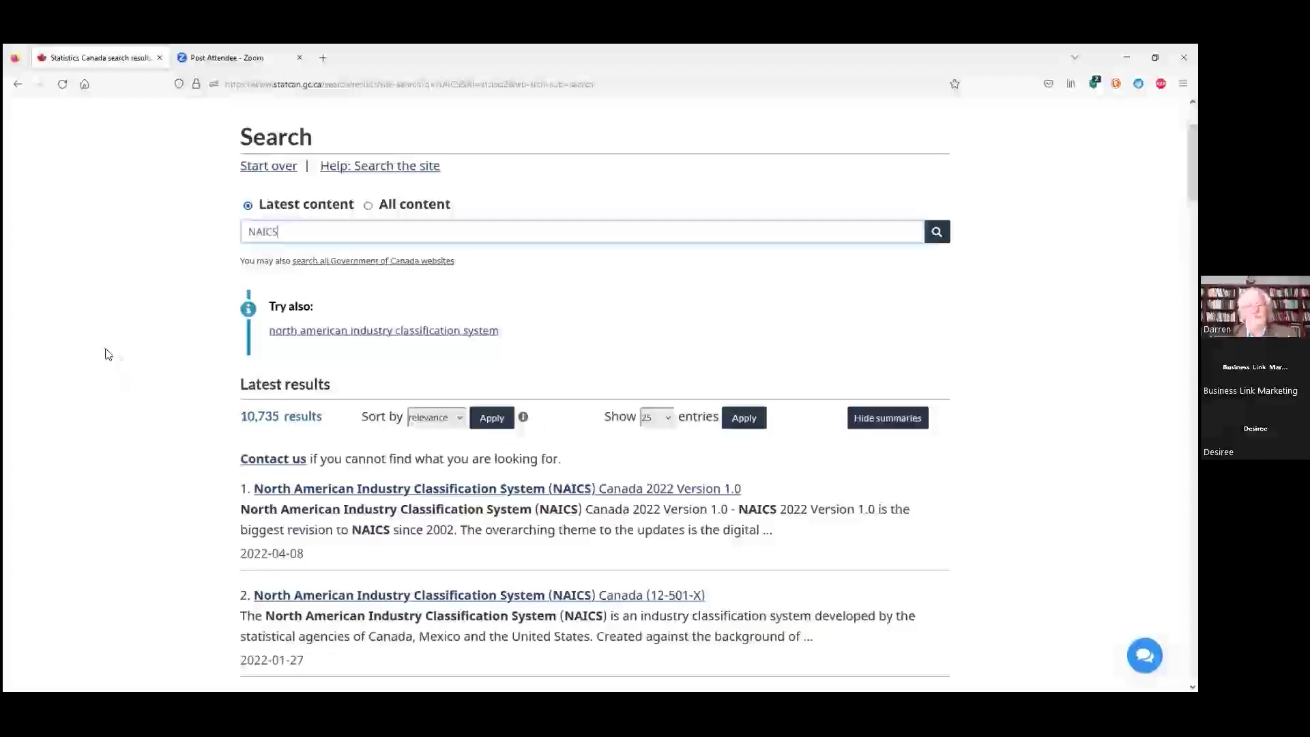
pyautogui.scroll(-1, 105, 350)
pyautogui.click(417, 426)
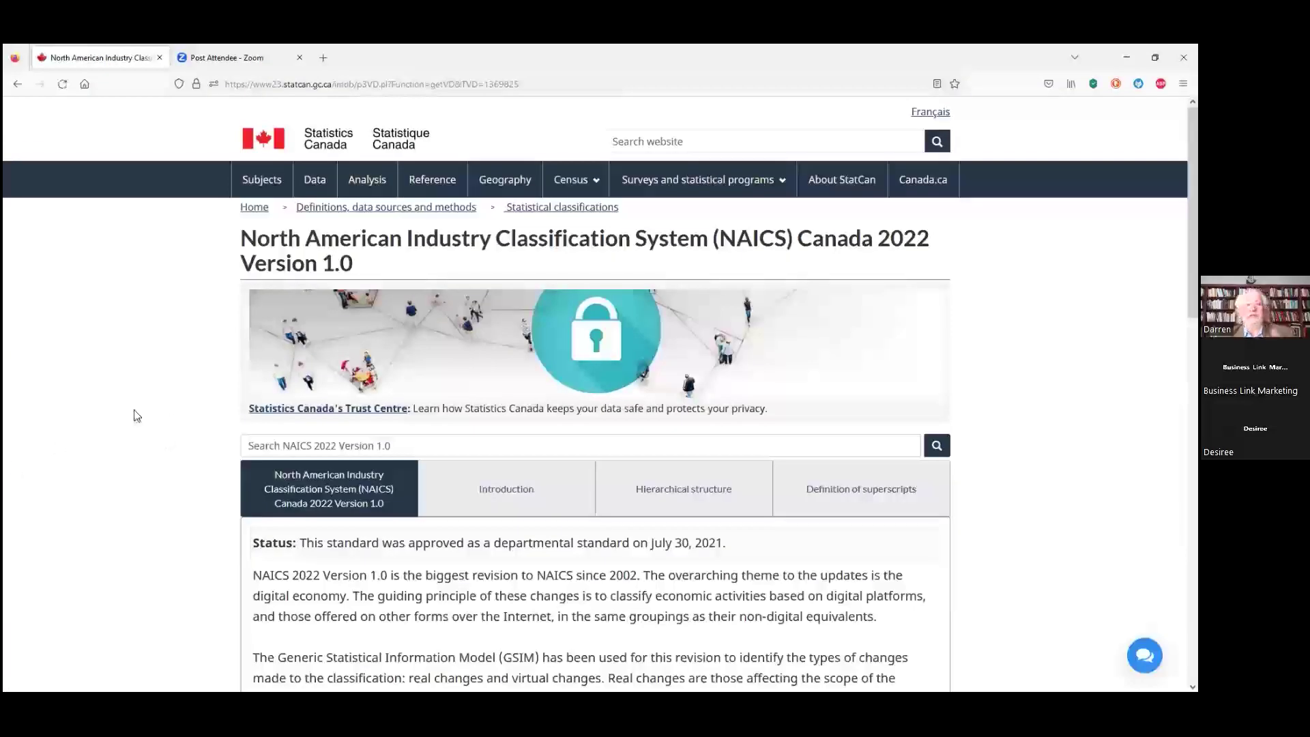
pyautogui.scroll(-3, 114, 389)
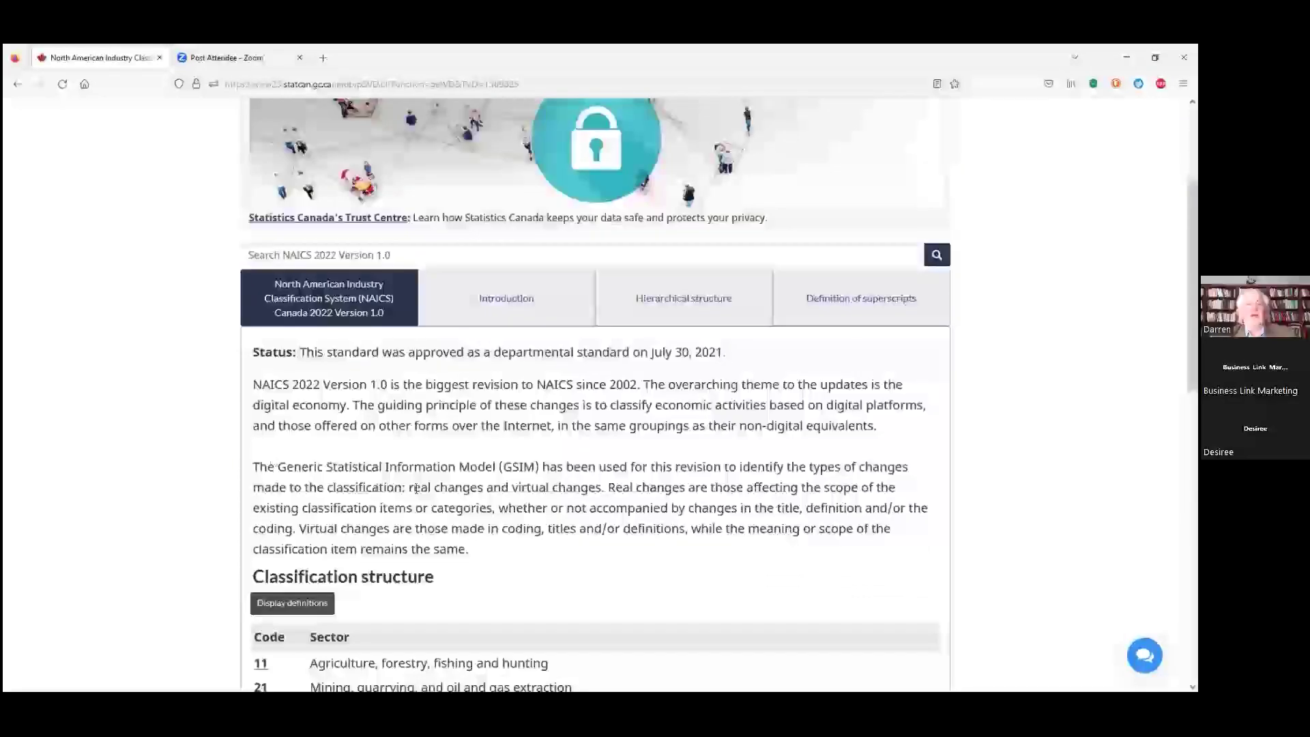
pyautogui.scroll(-2, 129, 416)
pyautogui.scroll(-3, 129, 412)
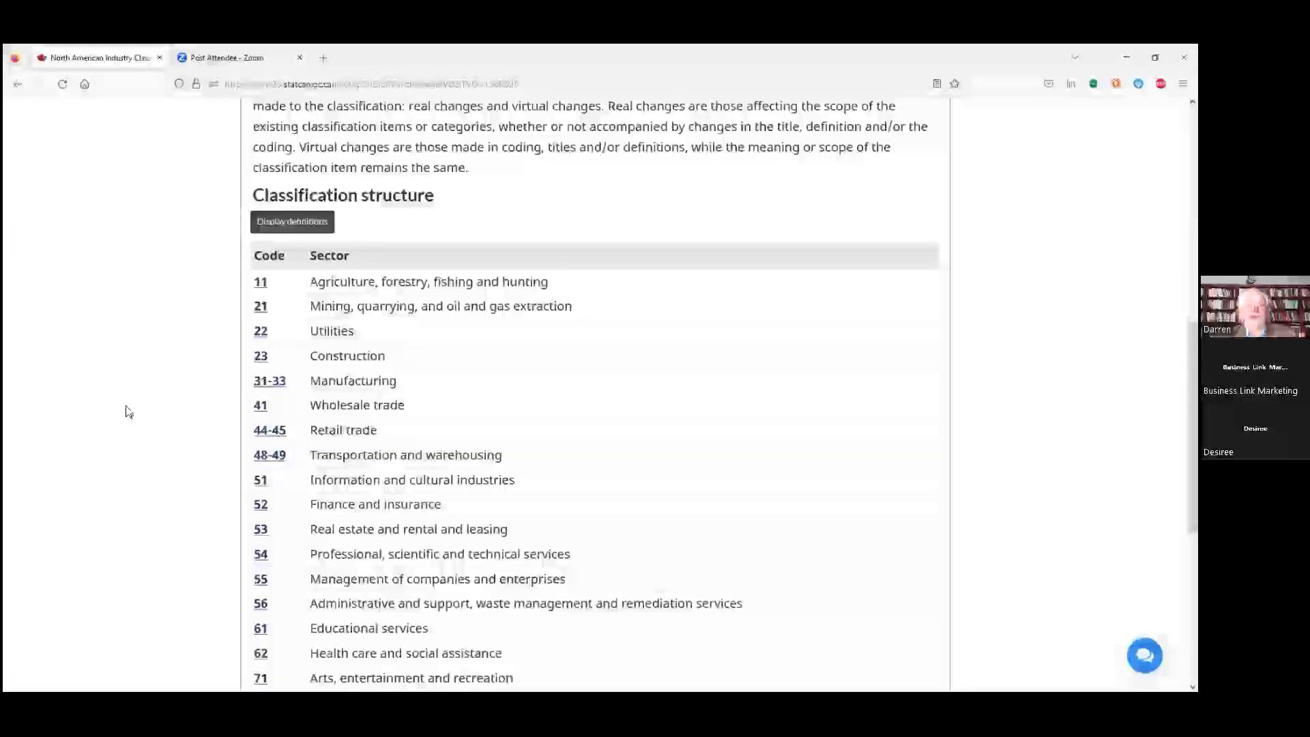
pyautogui.scroll(-1, 129, 412)
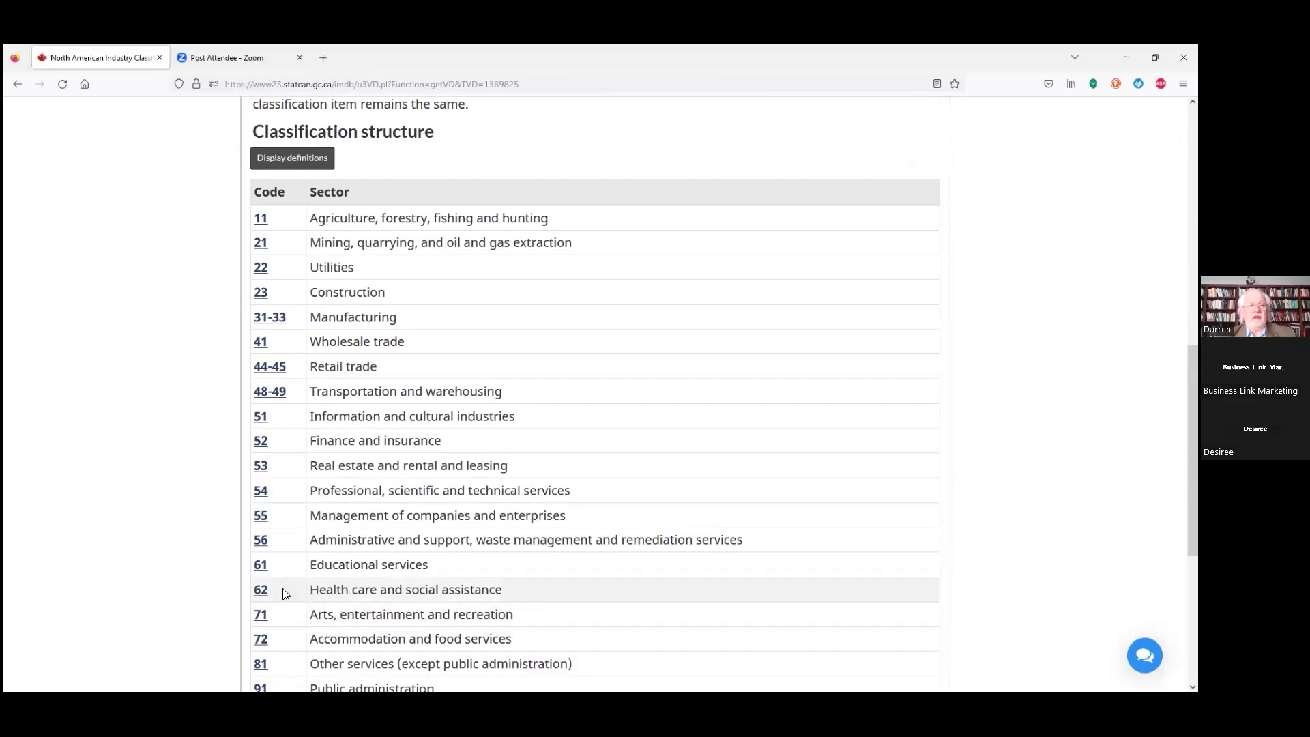
pyautogui.scroll(-2, 170, 453)
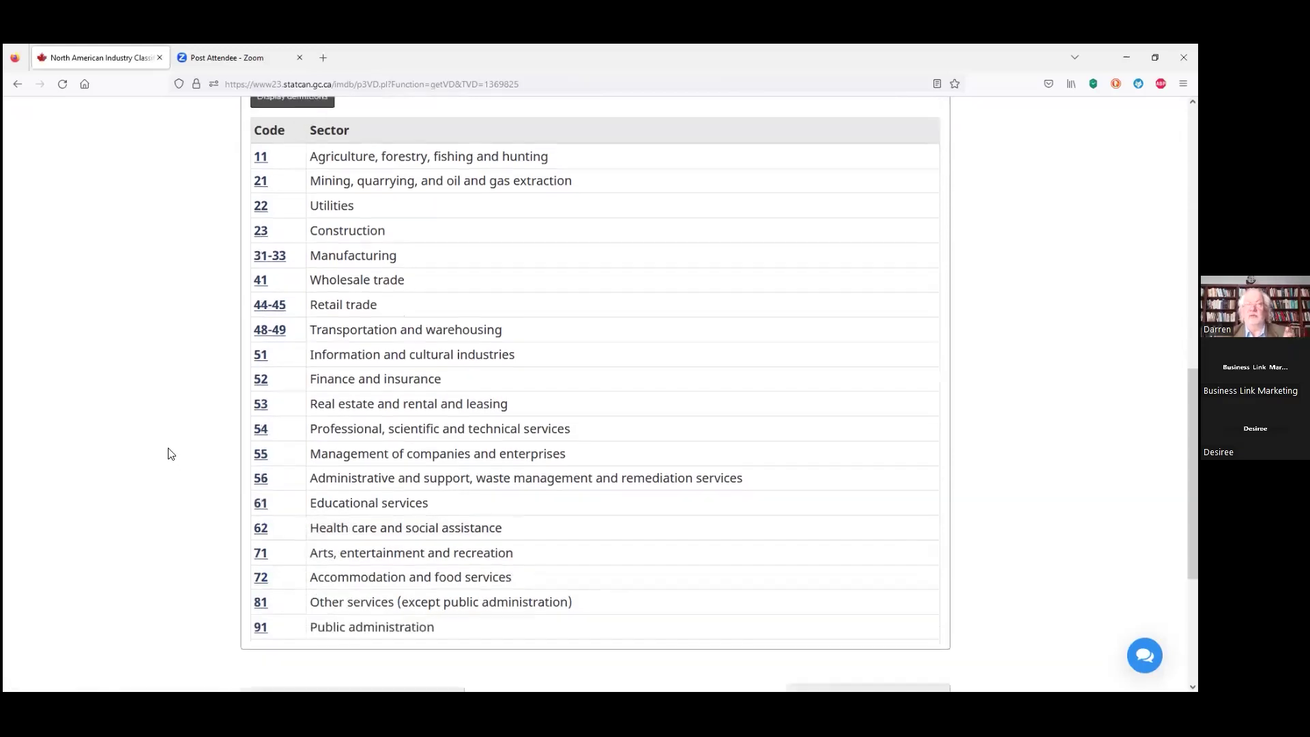
# Step: Open sector 62, Health care and social assistance, and review its description and subsectors
pyautogui.click(260, 530)
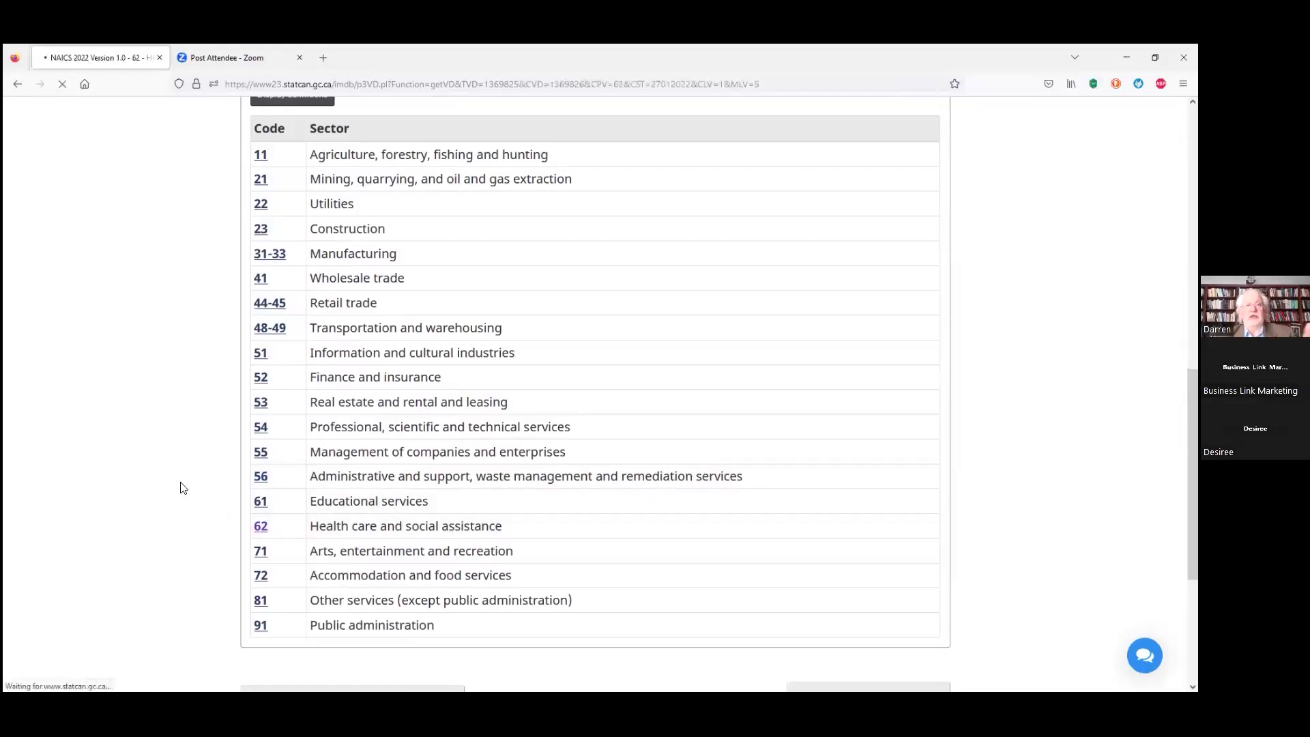
pyautogui.scroll(-4, 184, 471)
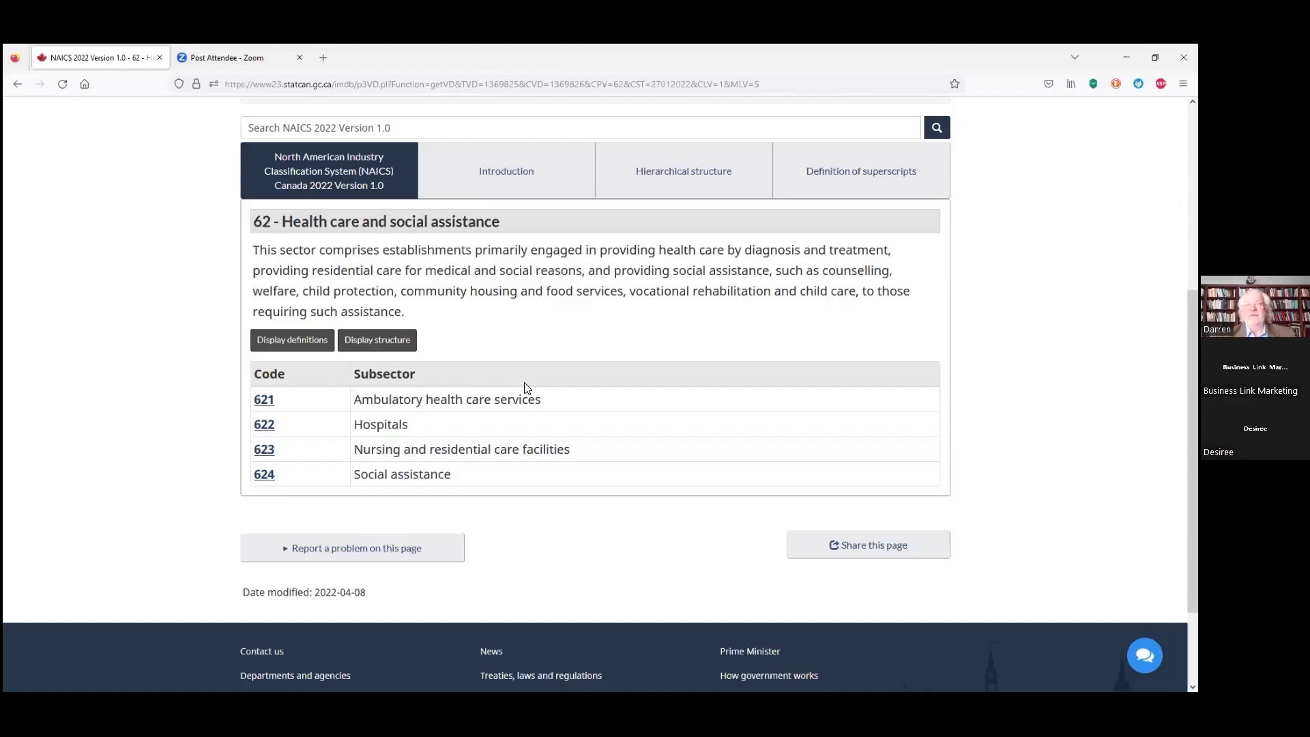
pyautogui.scroll(5, 491, 359)
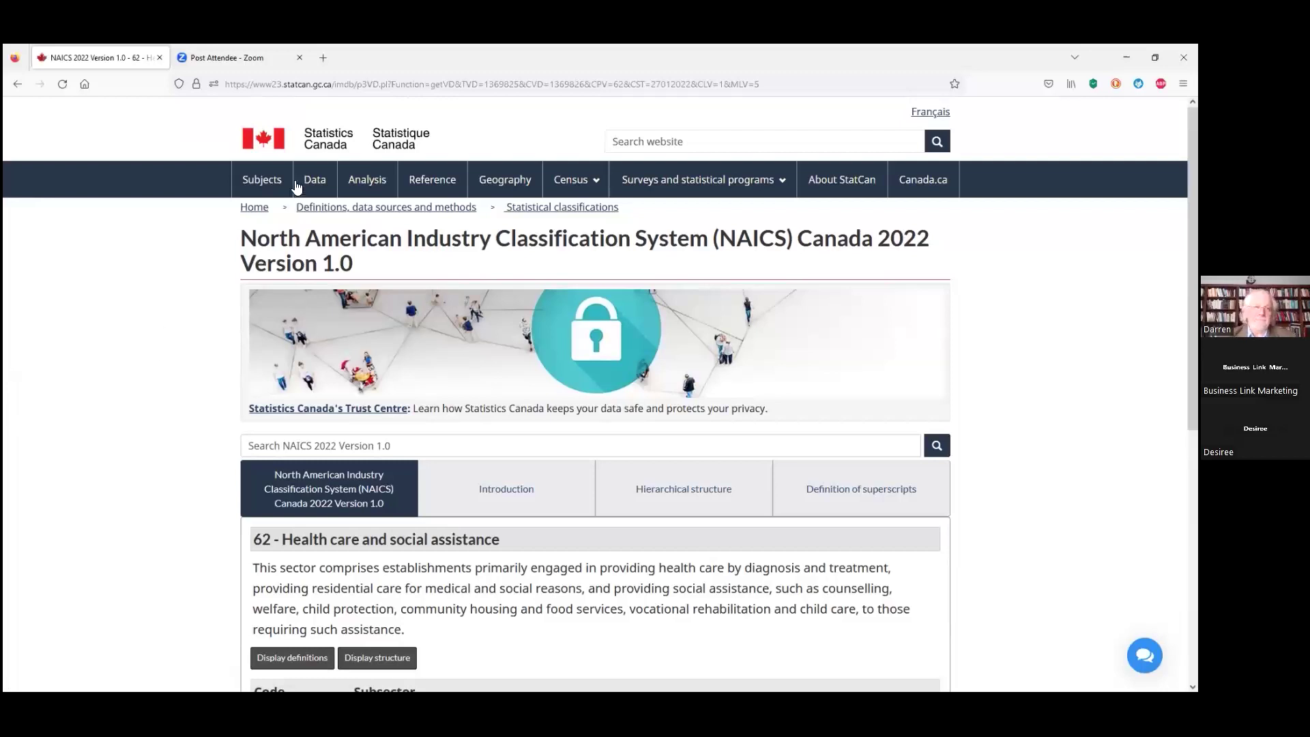
# Step: Return to the home page, open The Daily and view its release schedule calendar
pyautogui.click(256, 208)
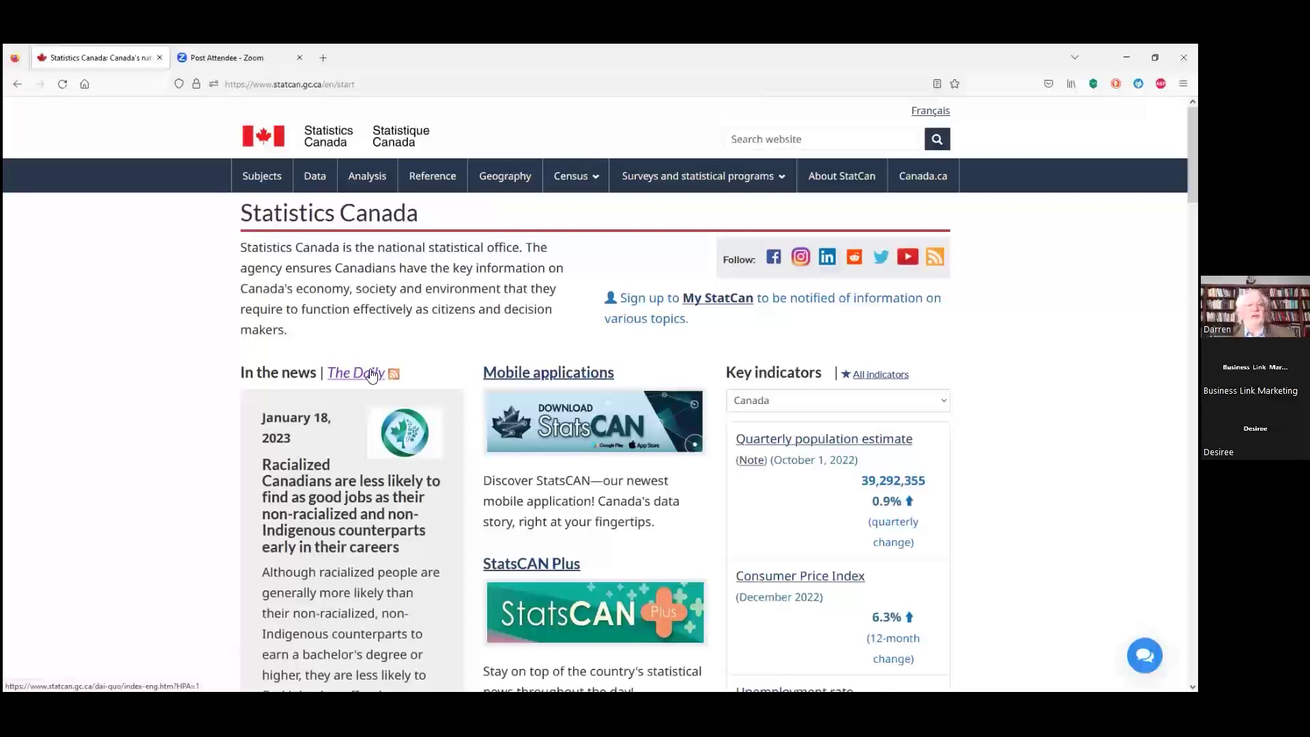
pyautogui.click(369, 376)
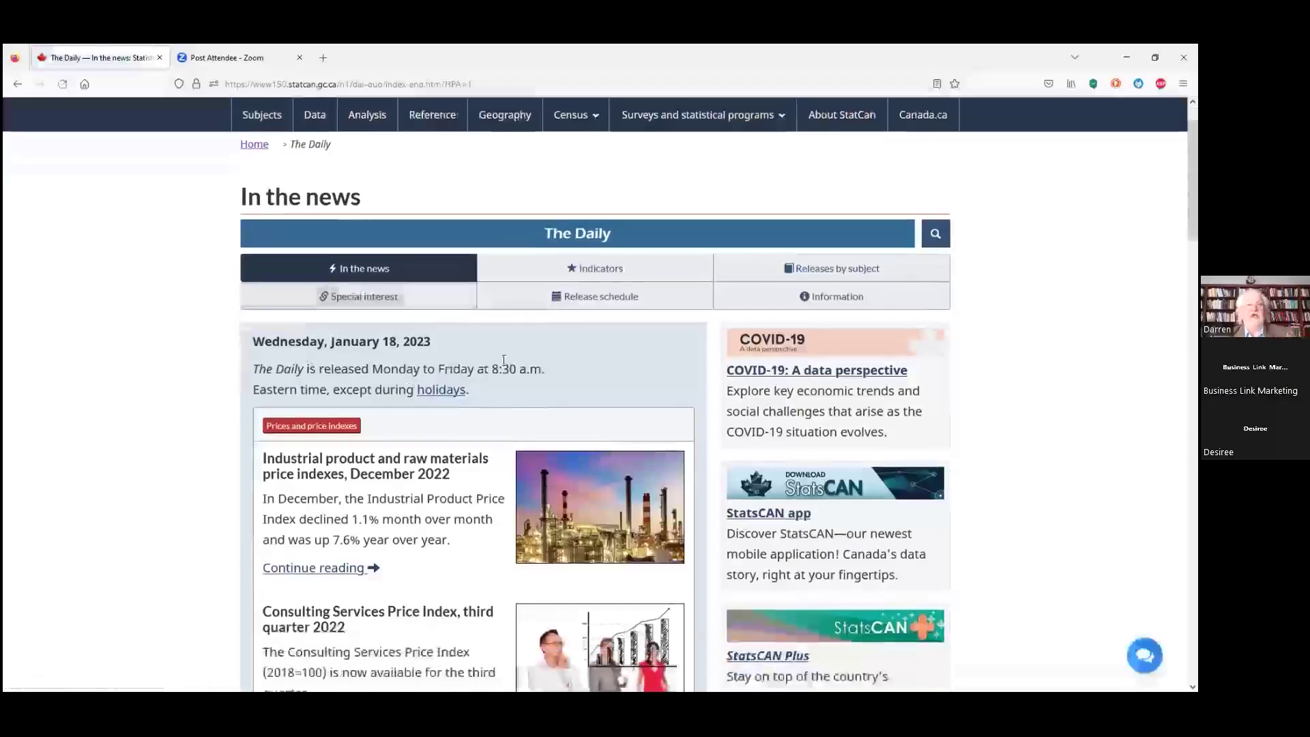
pyautogui.click(592, 299)
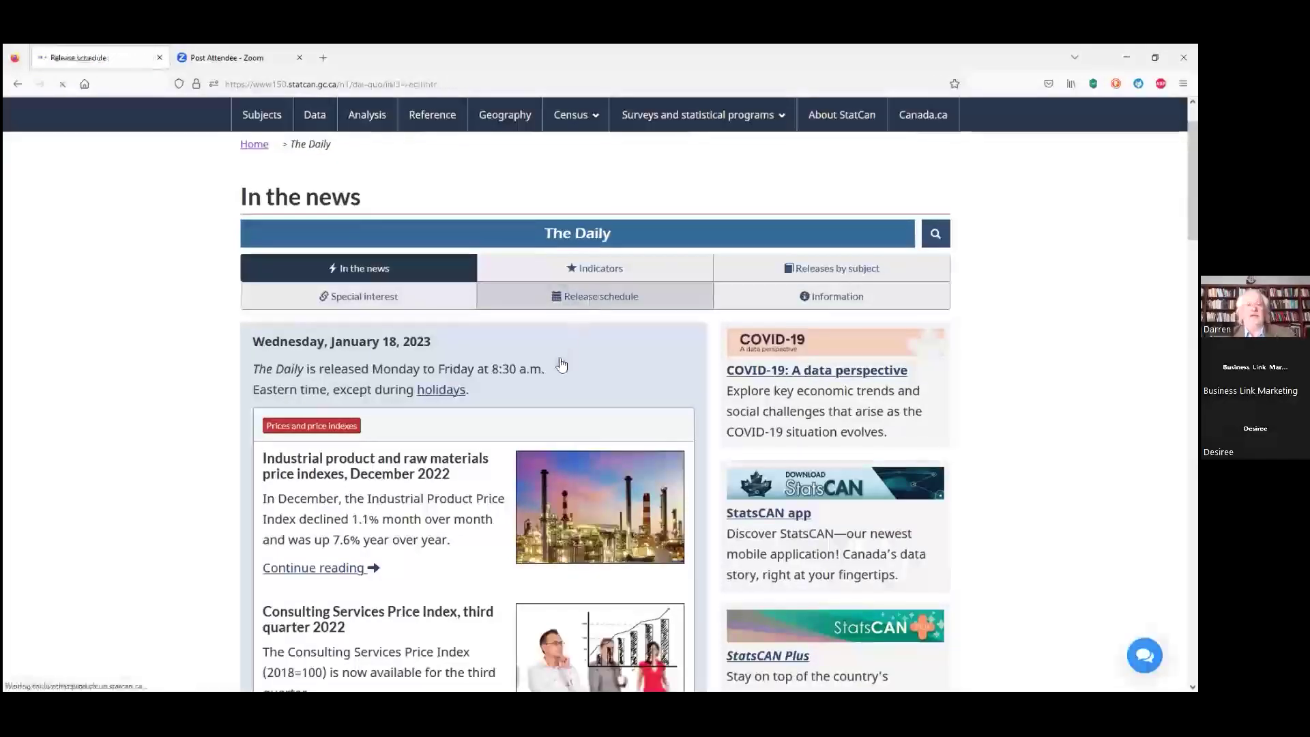
pyautogui.scroll(-2, 561, 359)
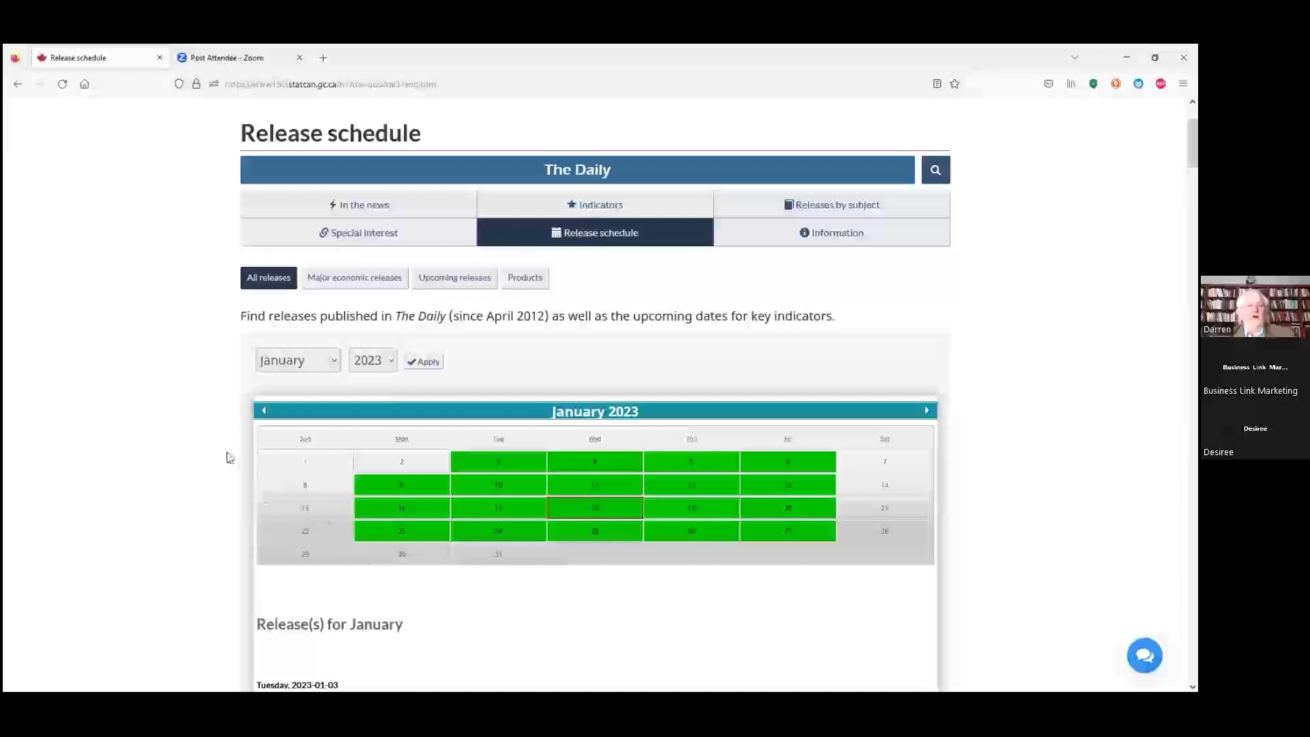
# Step: Look through the January 2023 releases listed in The Daily's release schedule, down to the entries for January 17 and 18
pyautogui.scroll(-5, 205, 435)
pyautogui.scroll(-5, 213, 408)
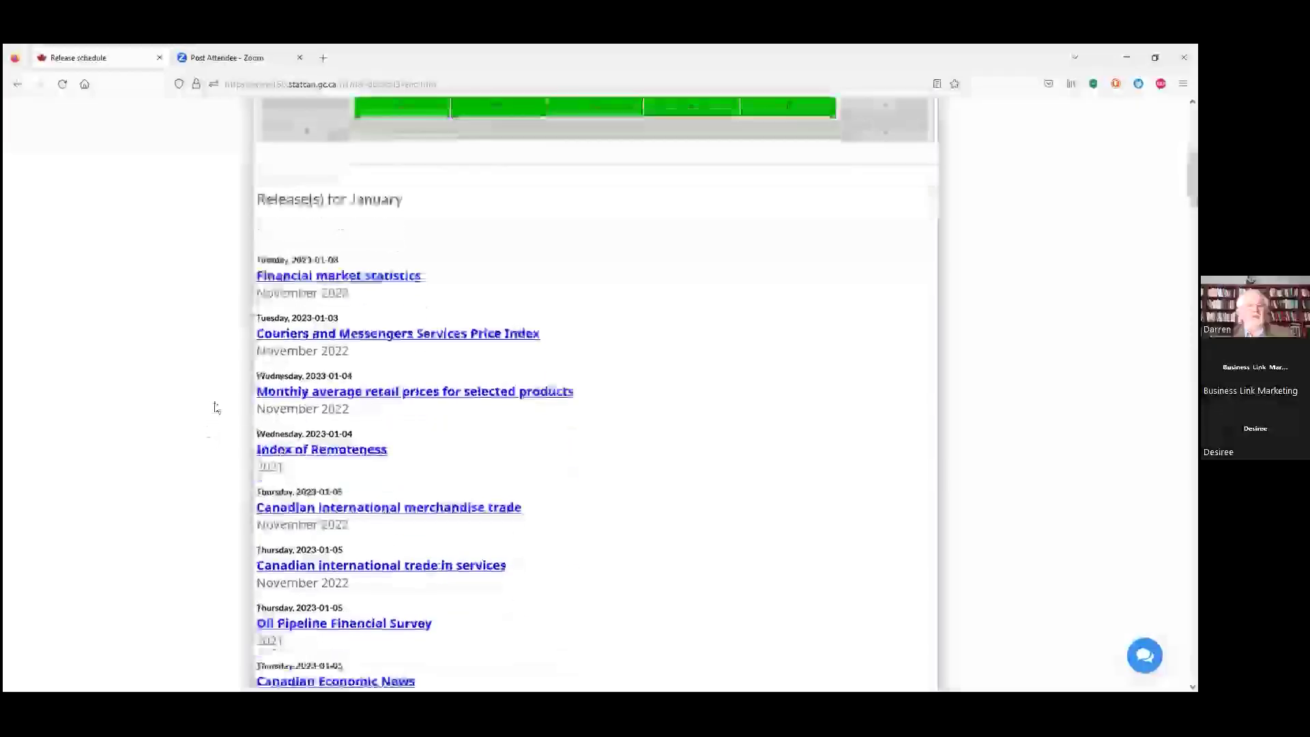
pyautogui.scroll(-4, 218, 405)
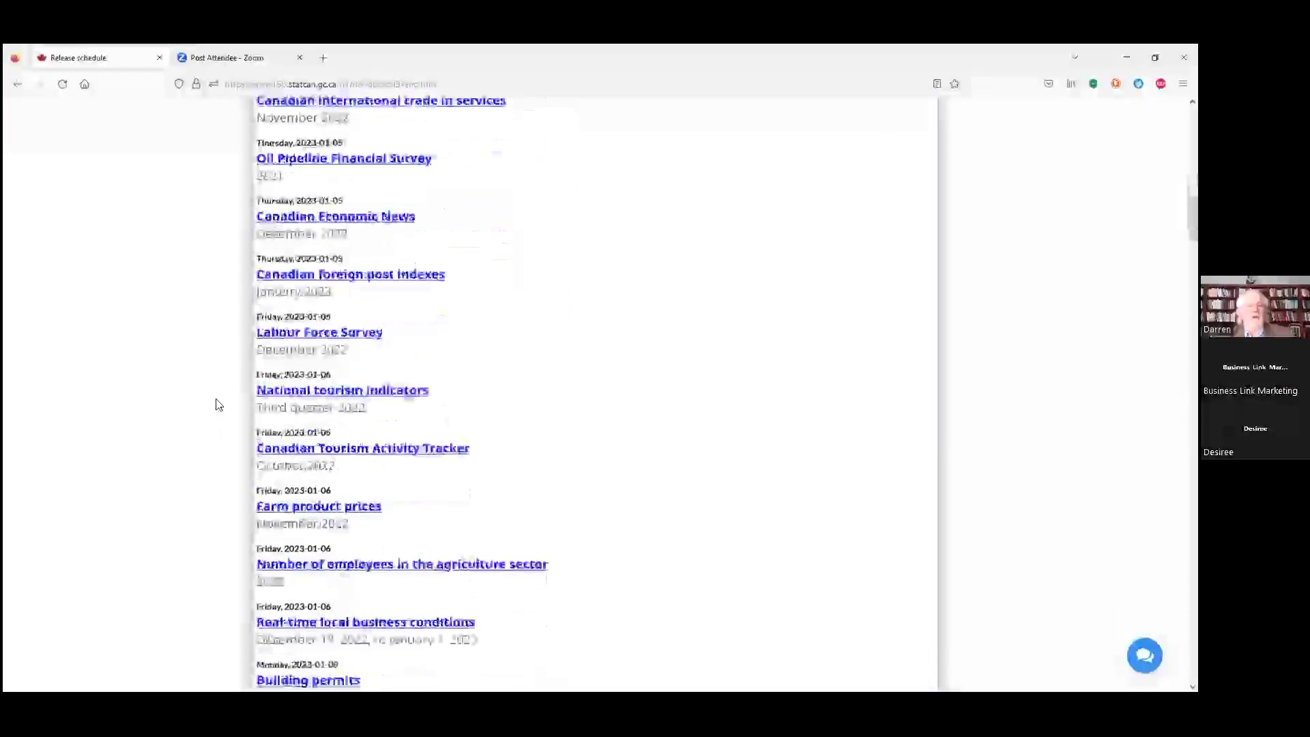
pyautogui.scroll(-3, 219, 405)
pyautogui.scroll(-2, 218, 405)
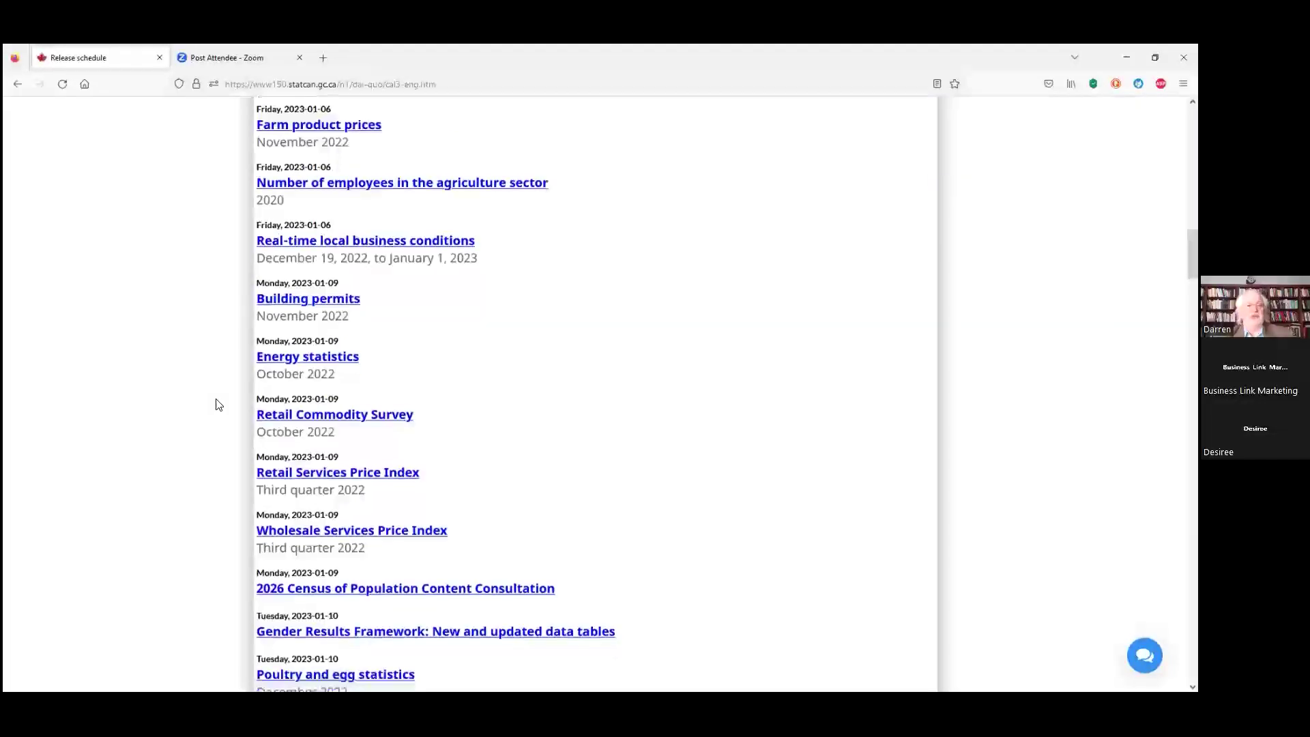
pyautogui.scroll(-3, 218, 405)
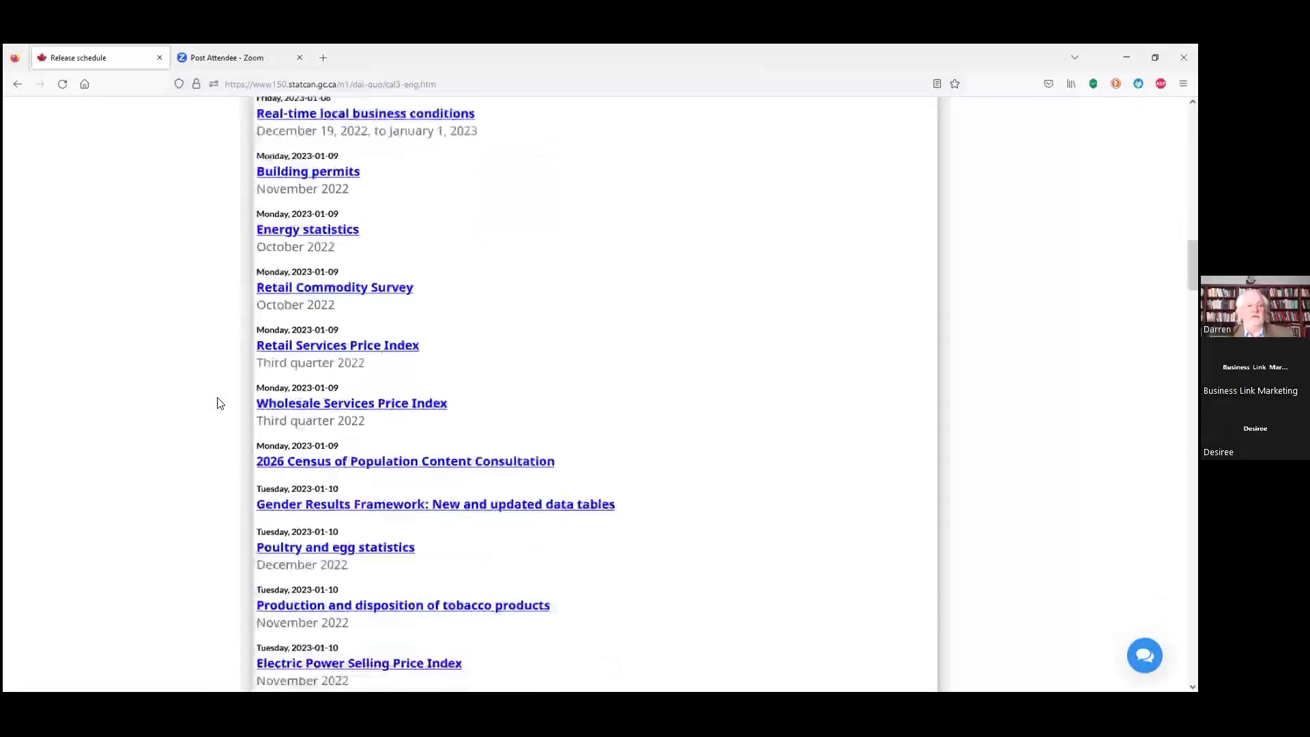
pyautogui.scroll(-3, 220, 403)
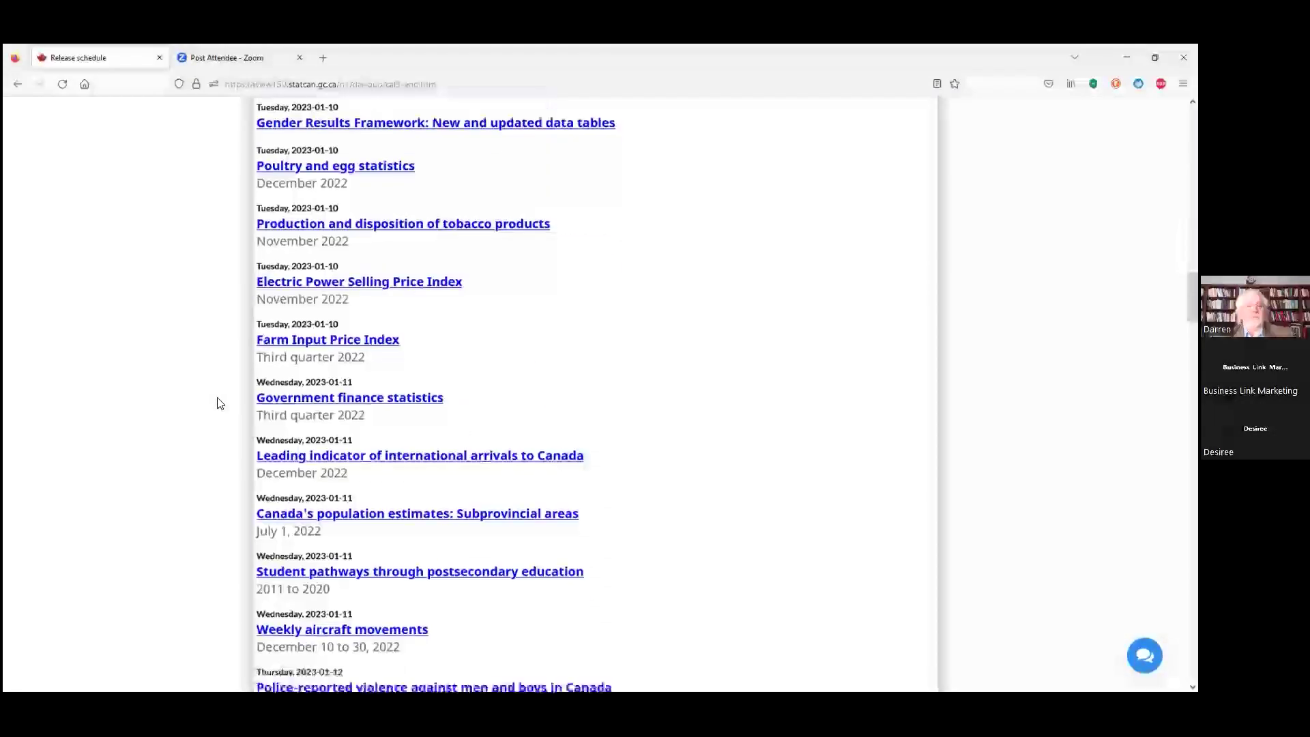
pyautogui.scroll(-2, 219, 403)
pyautogui.scroll(-2, 220, 403)
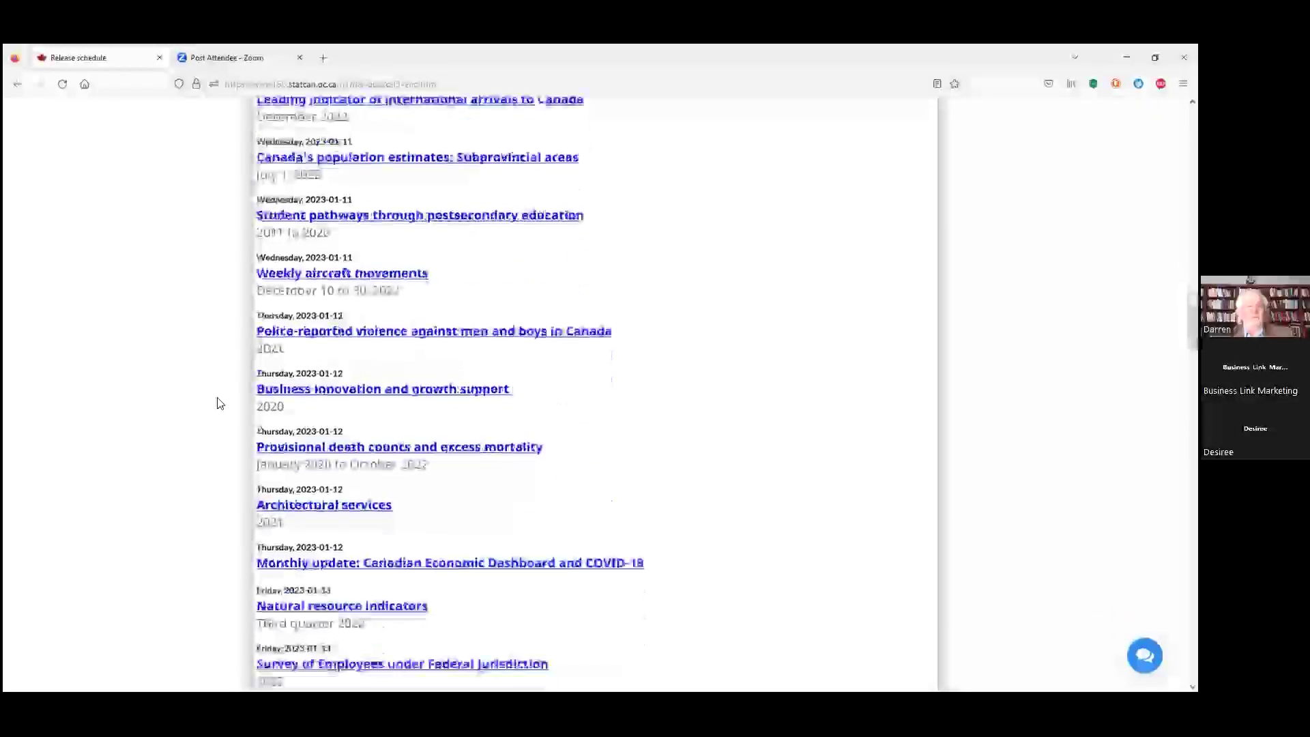
pyautogui.scroll(-2, 219, 403)
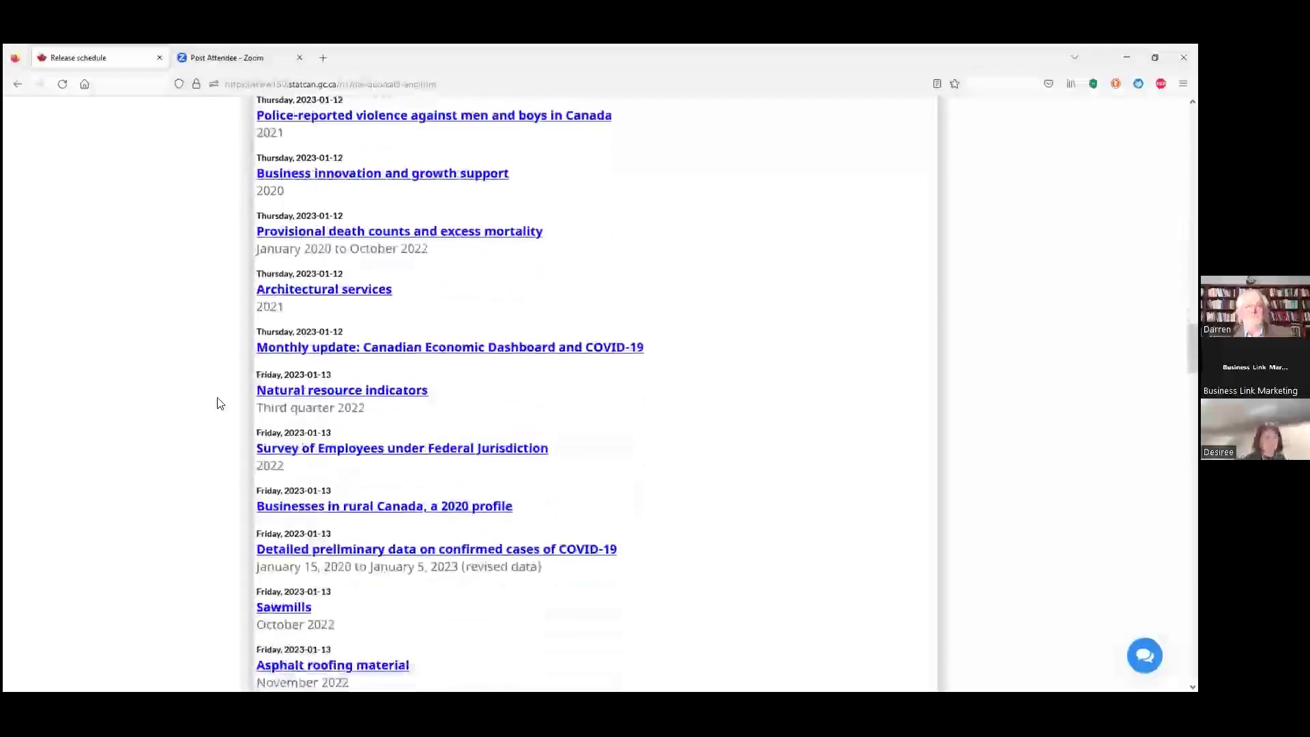
pyautogui.scroll(-1, 220, 403)
pyautogui.scroll(-2, 219, 403)
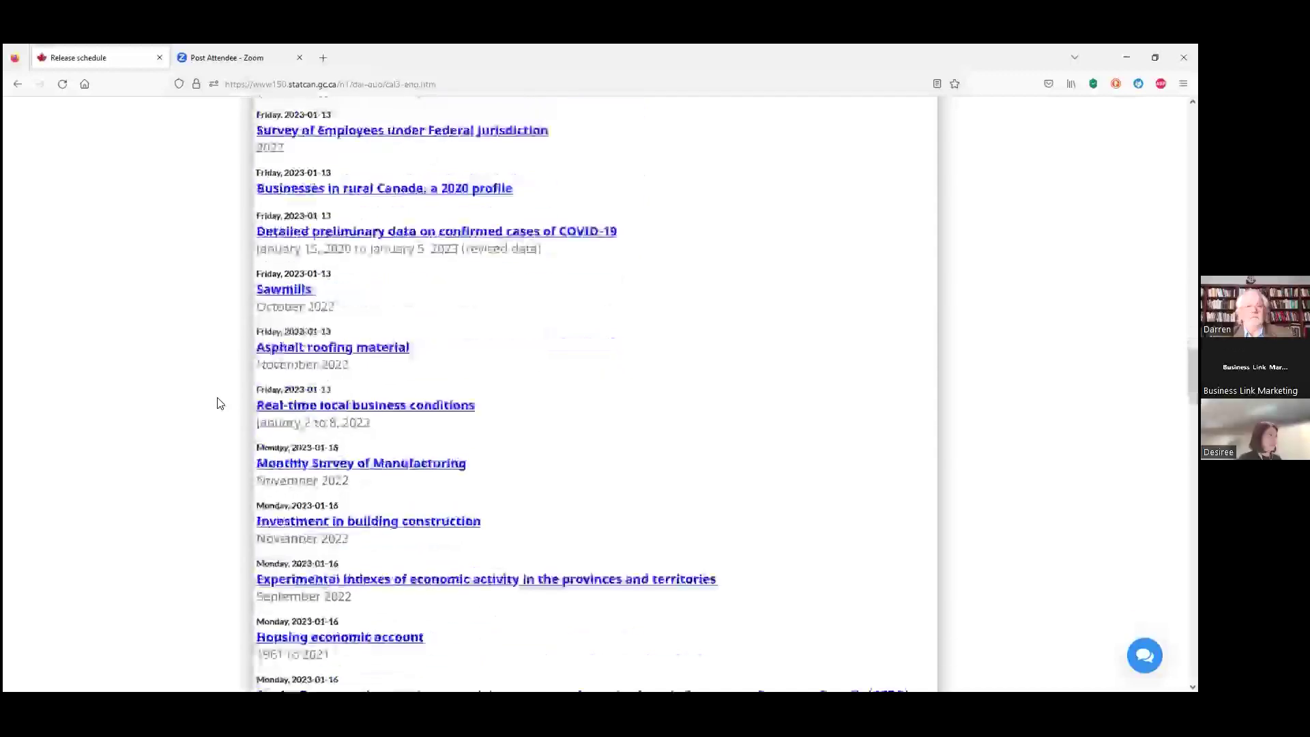
pyautogui.scroll(-1, 219, 403)
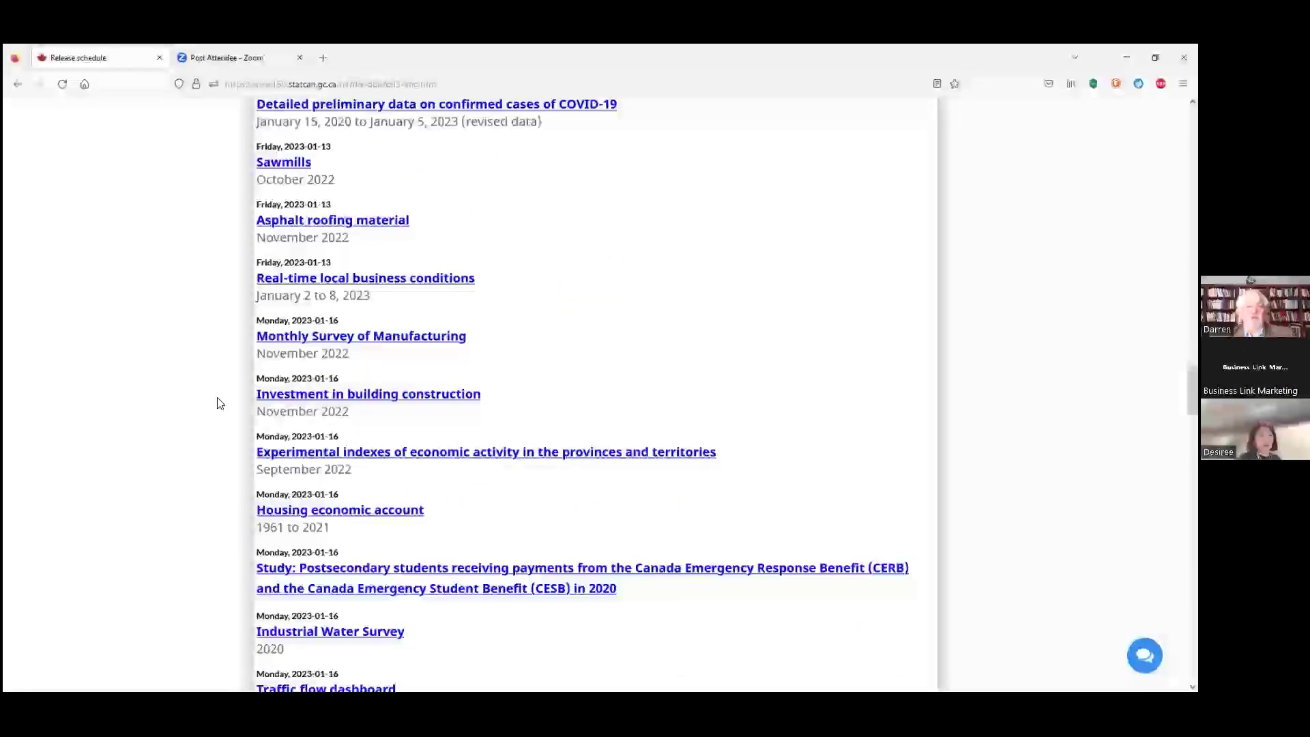
pyautogui.scroll(-2, 219, 403)
pyautogui.scroll(-1, 220, 403)
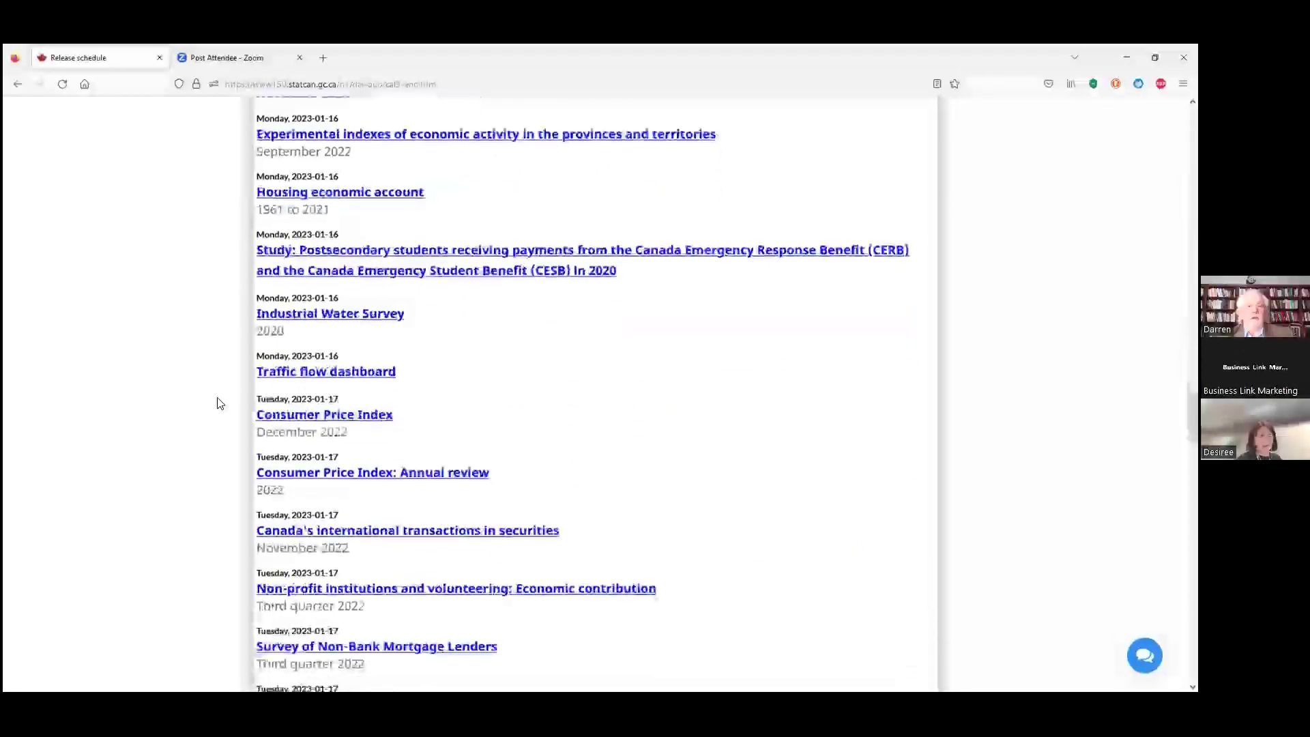
pyautogui.scroll(6, 219, 404)
pyautogui.scroll(-7, 220, 403)
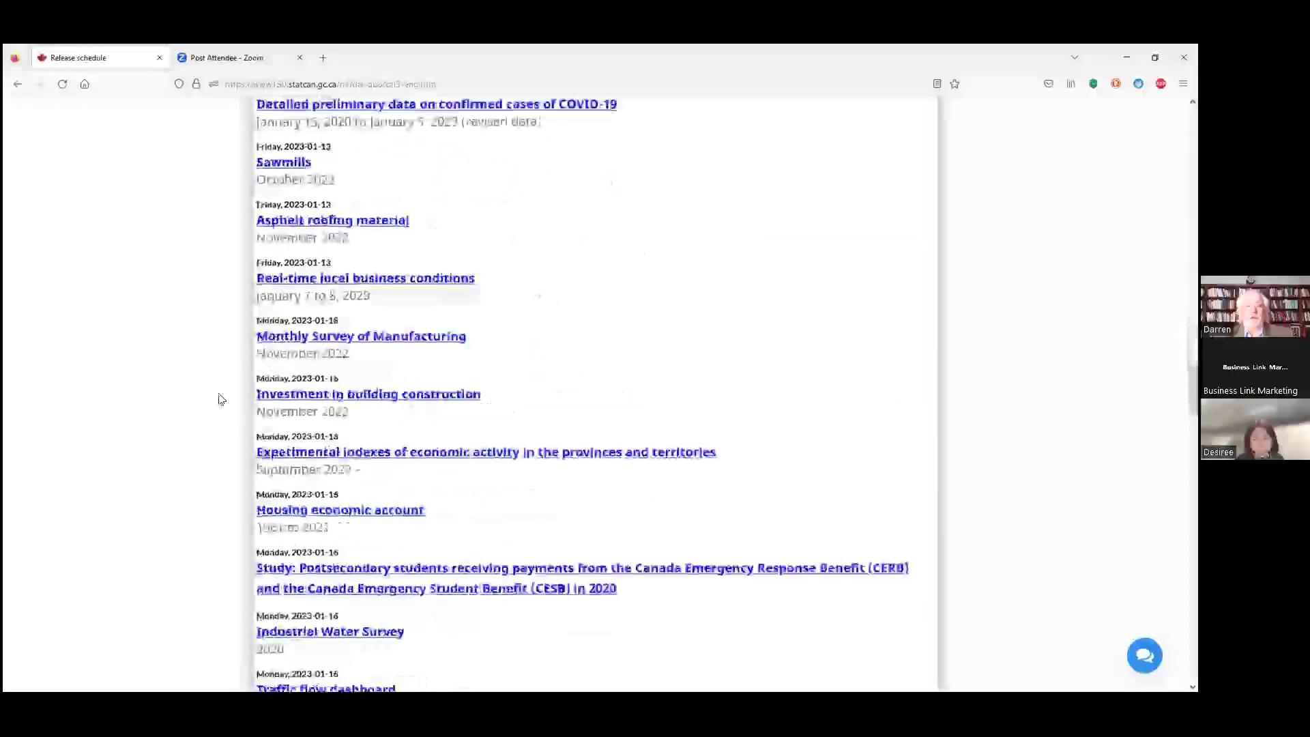
pyautogui.scroll(-4, 220, 399)
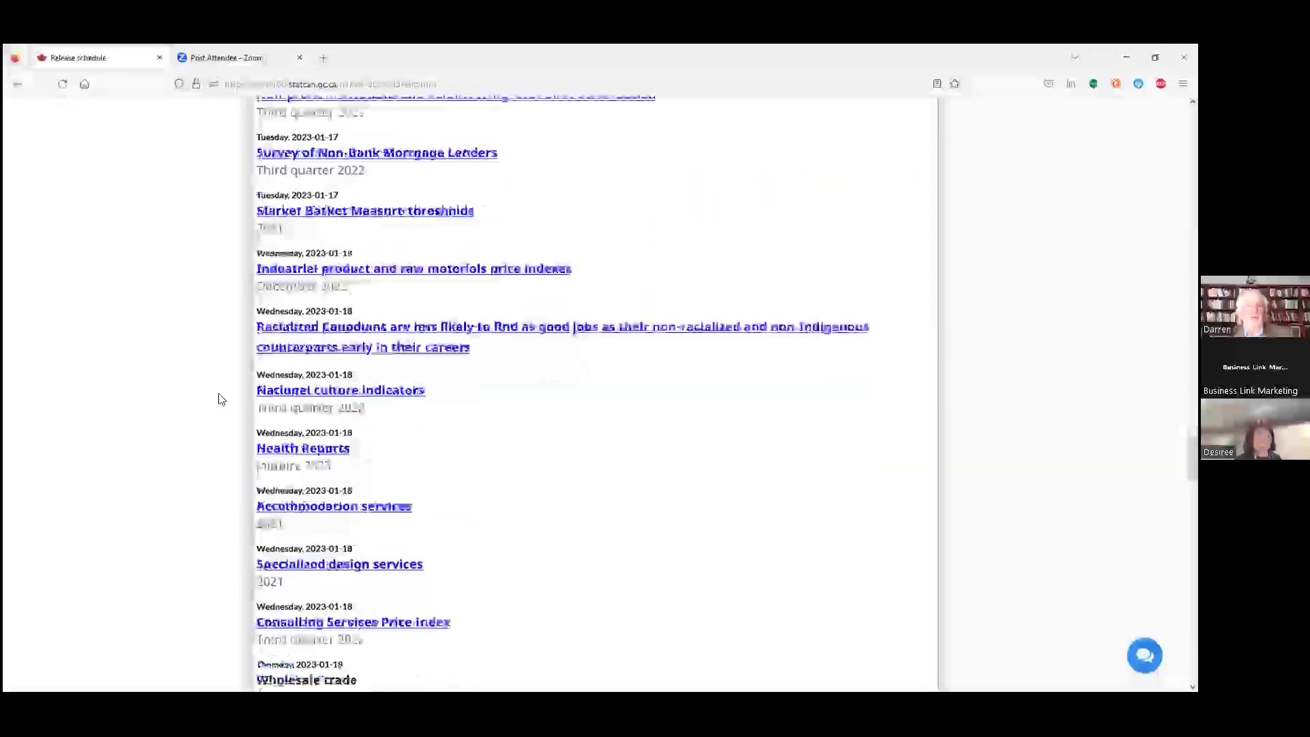
pyautogui.scroll(2, 220, 399)
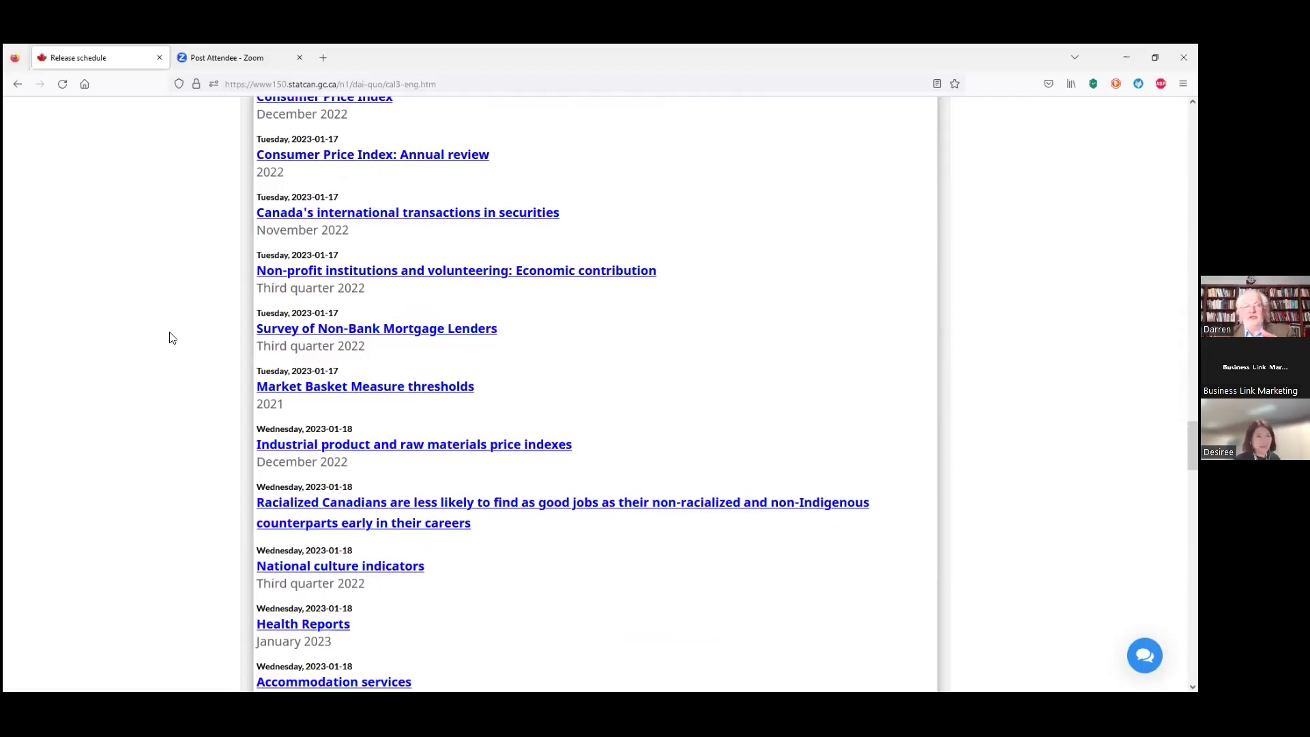
# Step: Open the January 17 release "Non-profit institutions and volunteering: Economic contribution" and read its opening sections
pyautogui.click(361, 273)
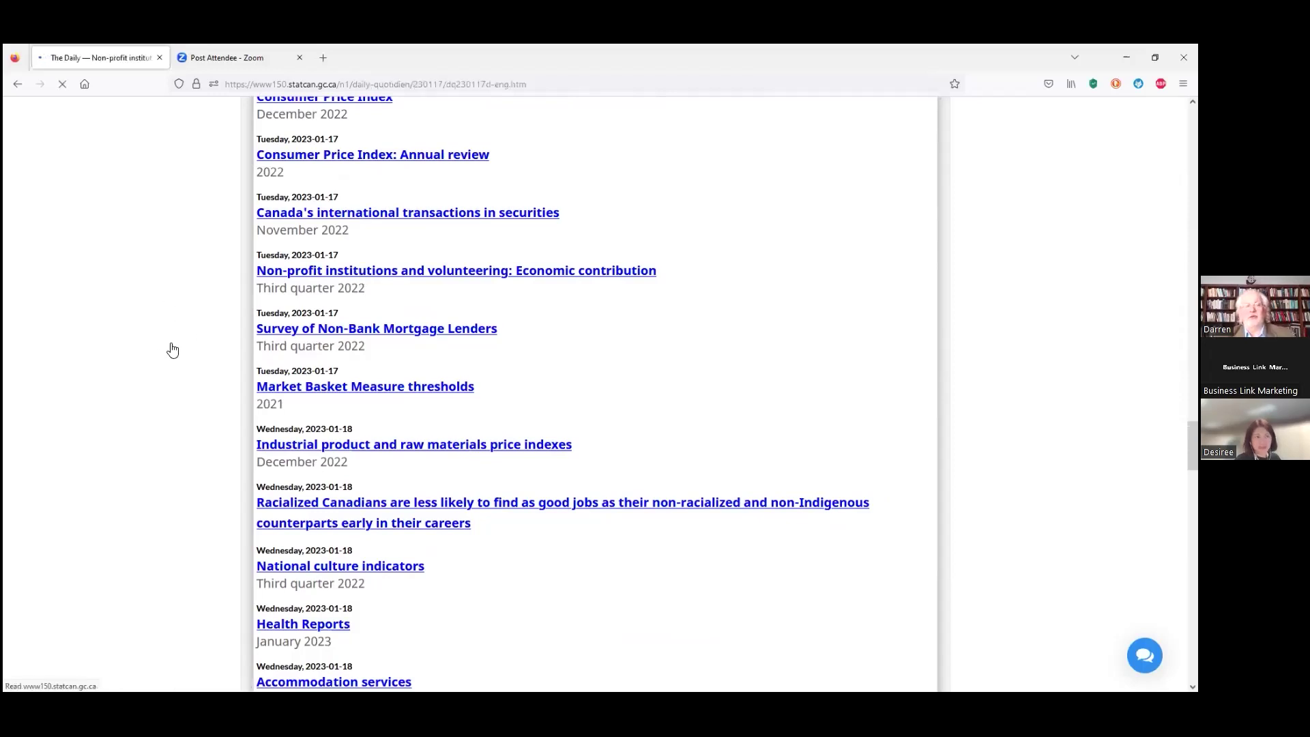
pyautogui.scroll(-2, 133, 371)
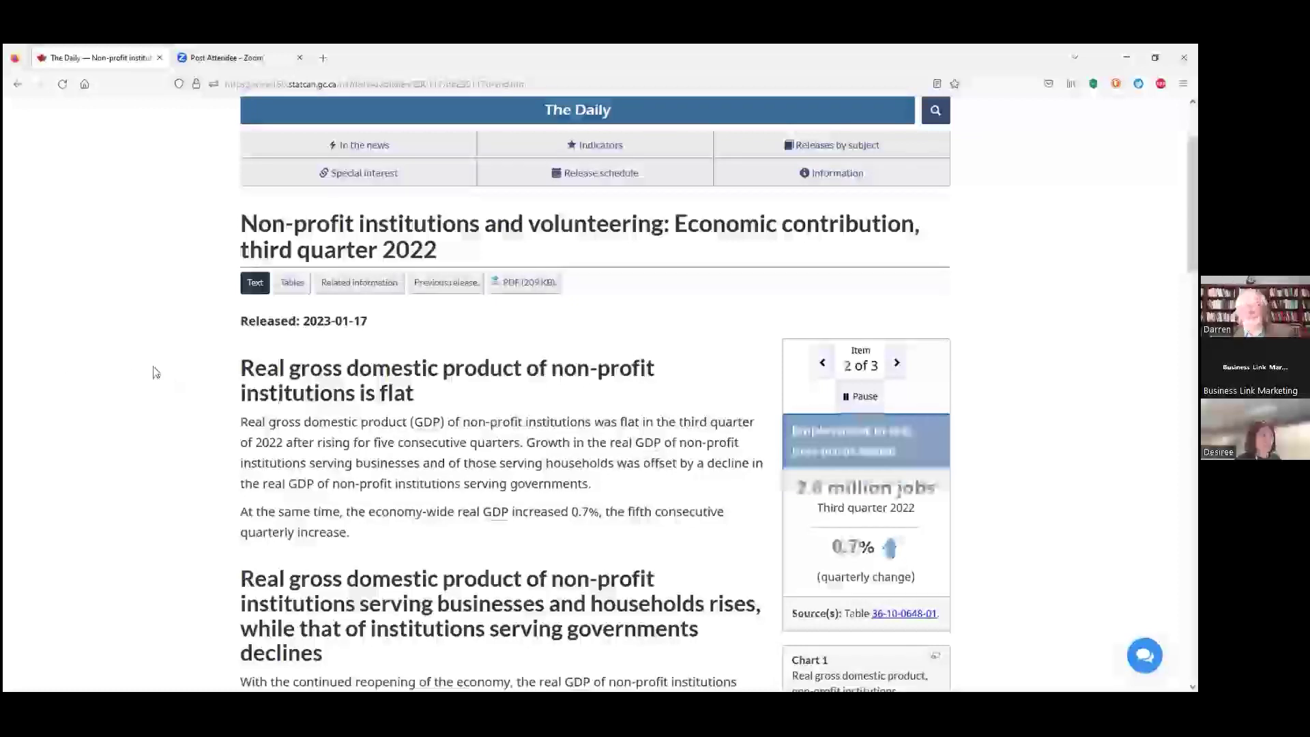
pyautogui.scroll(-1, 155, 366)
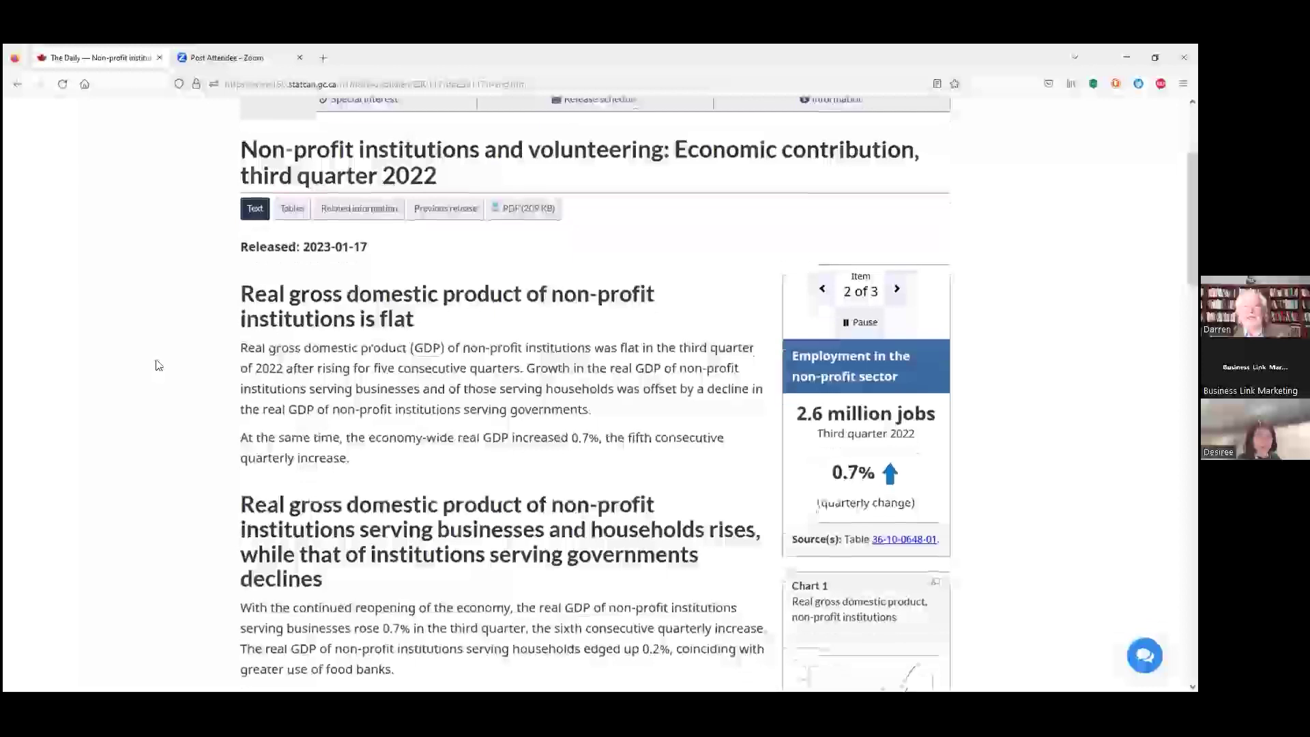
pyautogui.scroll(-1, 225, 360)
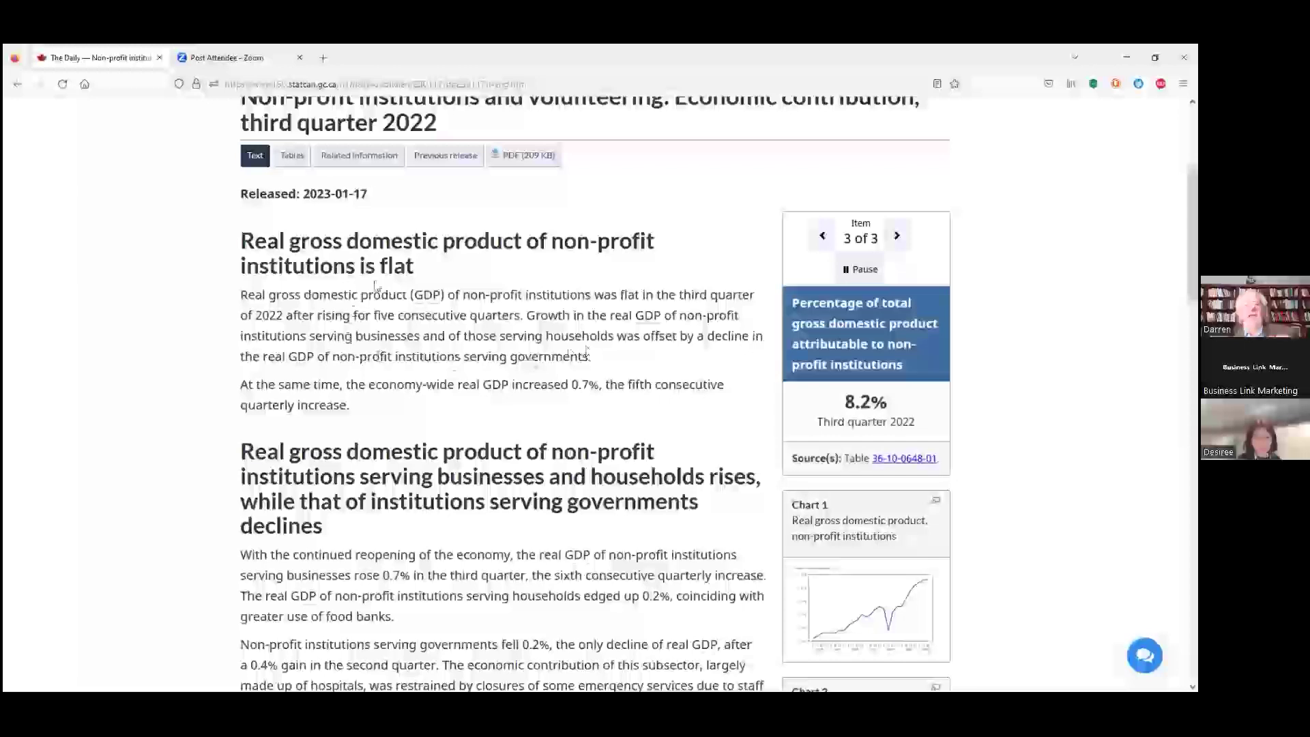
# Step: From the release's list of tables, open "Gross domestic product (GDP) of non-profit institutions by sub-sector" and review its figures
pyautogui.click(292, 155)
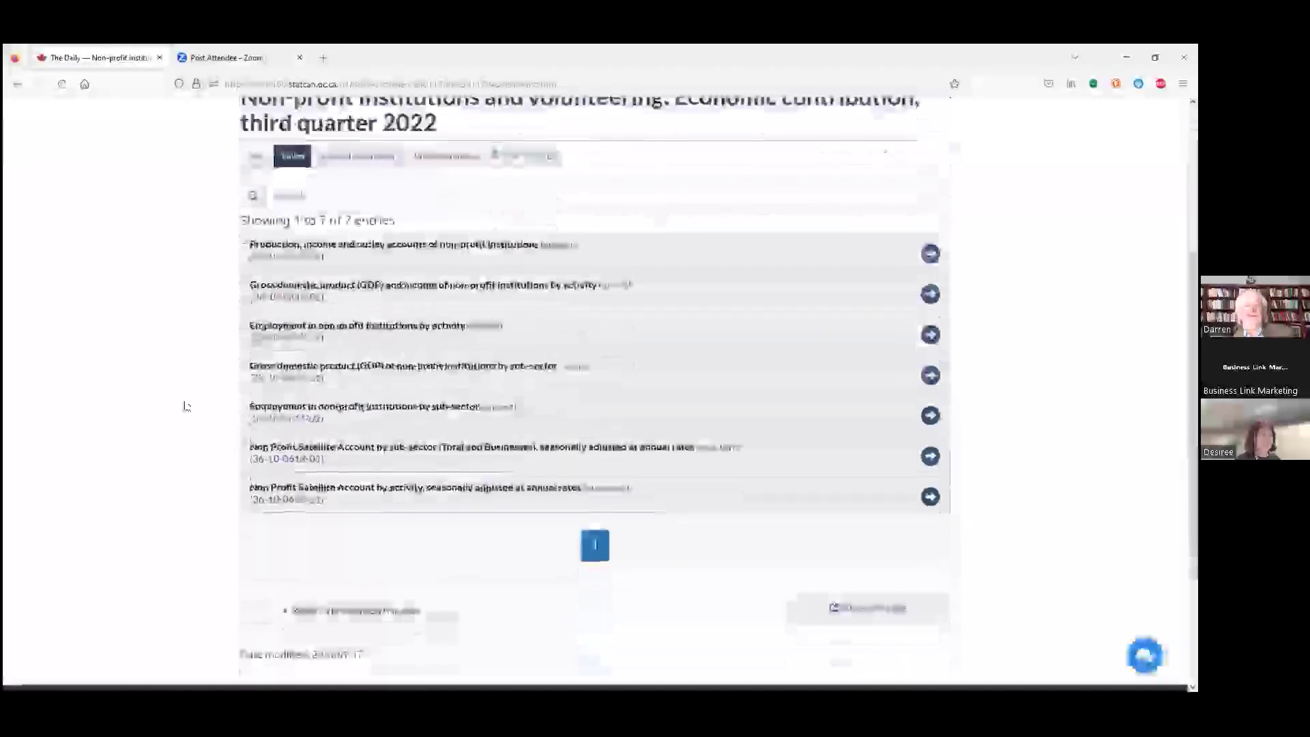
pyautogui.click(296, 377)
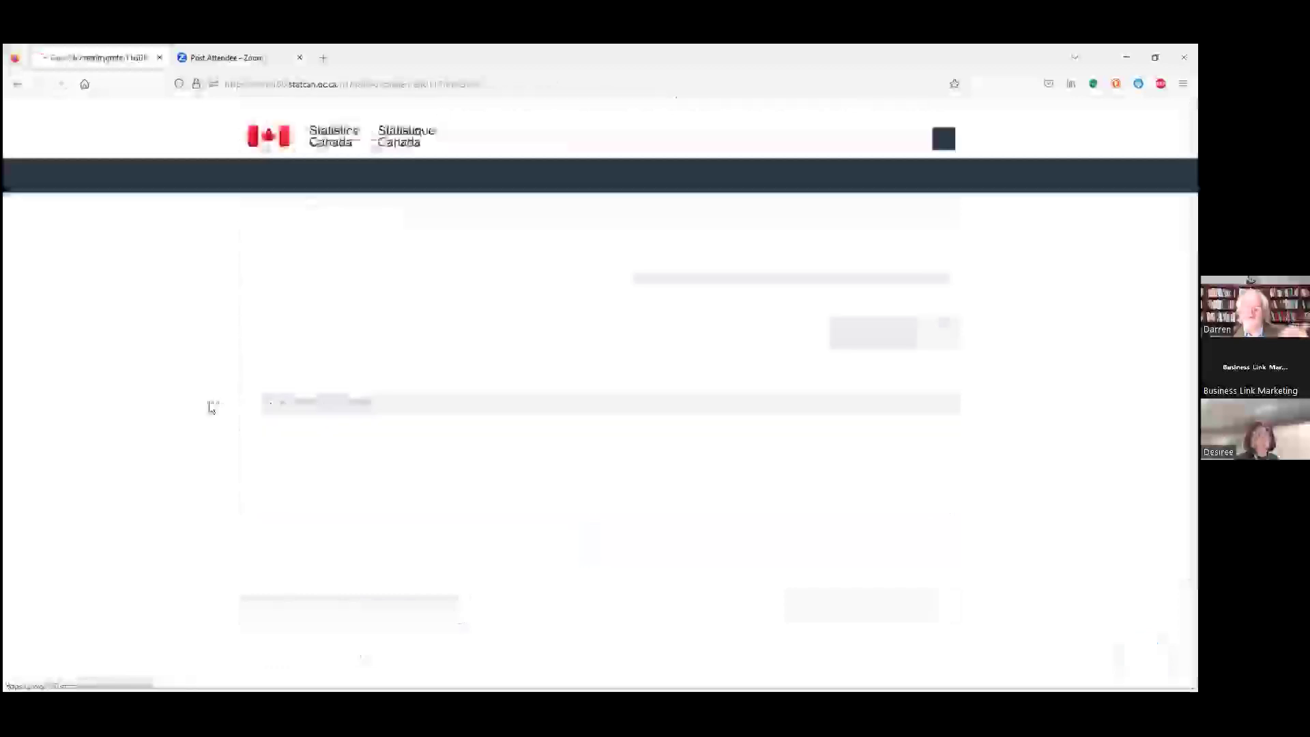
pyautogui.scroll(-3, 211, 407)
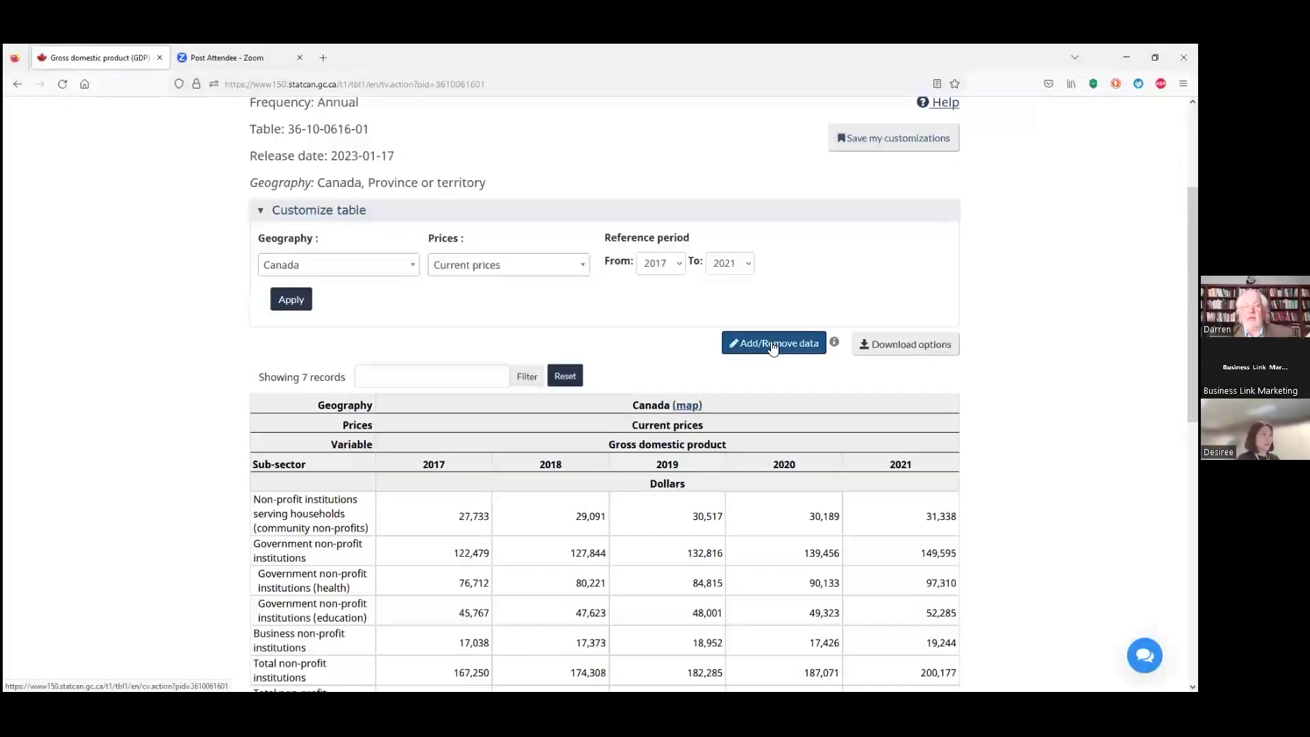
pyautogui.scroll(-4, 284, 448)
pyautogui.scroll(1, 202, 448)
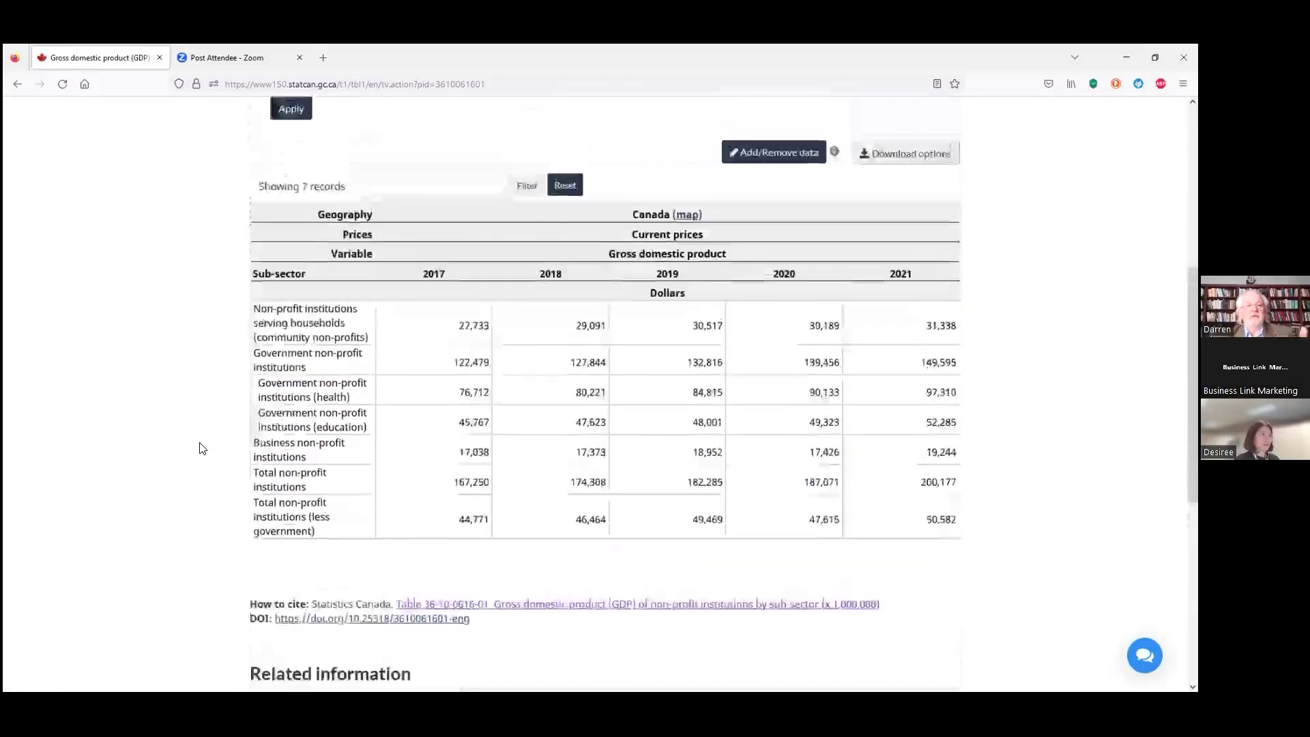
pyautogui.scroll(3, 202, 447)
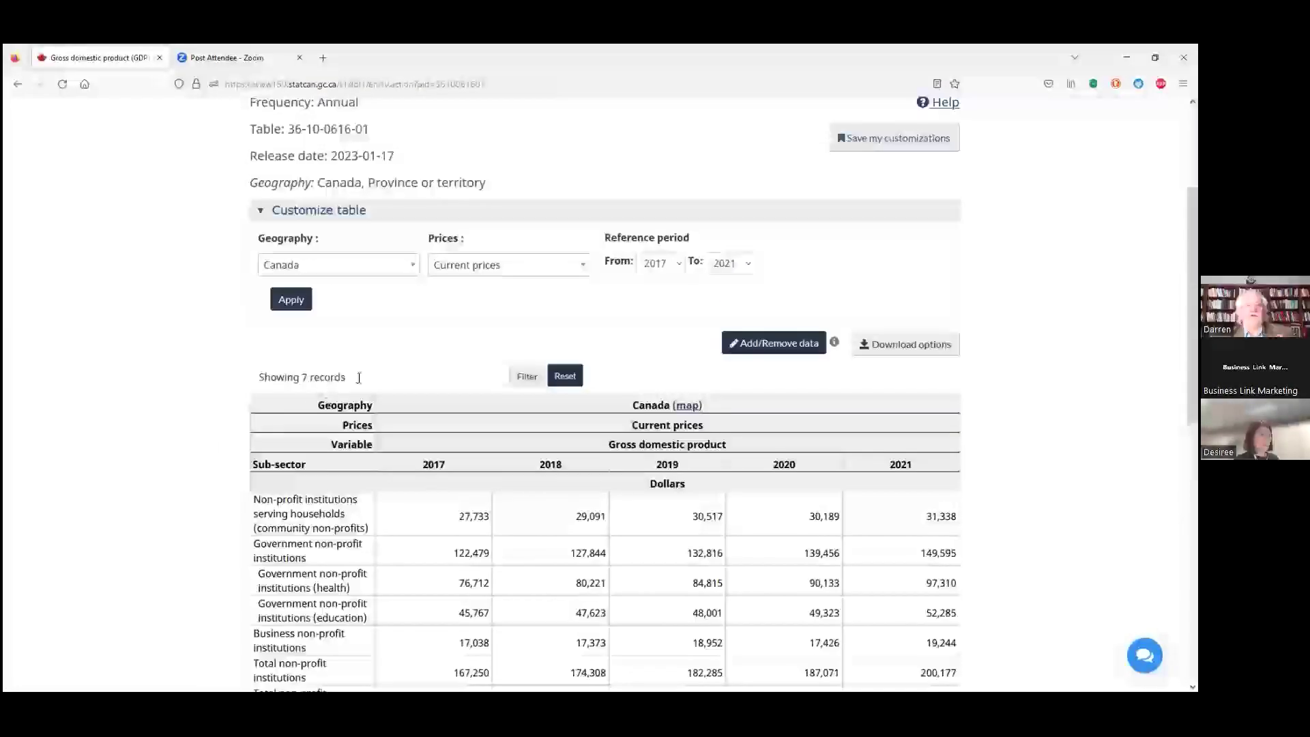
# Step: Open the table's Add/Remove data options and expand Canada in the Geography selection to show the provinces and territories
pyautogui.click(774, 343)
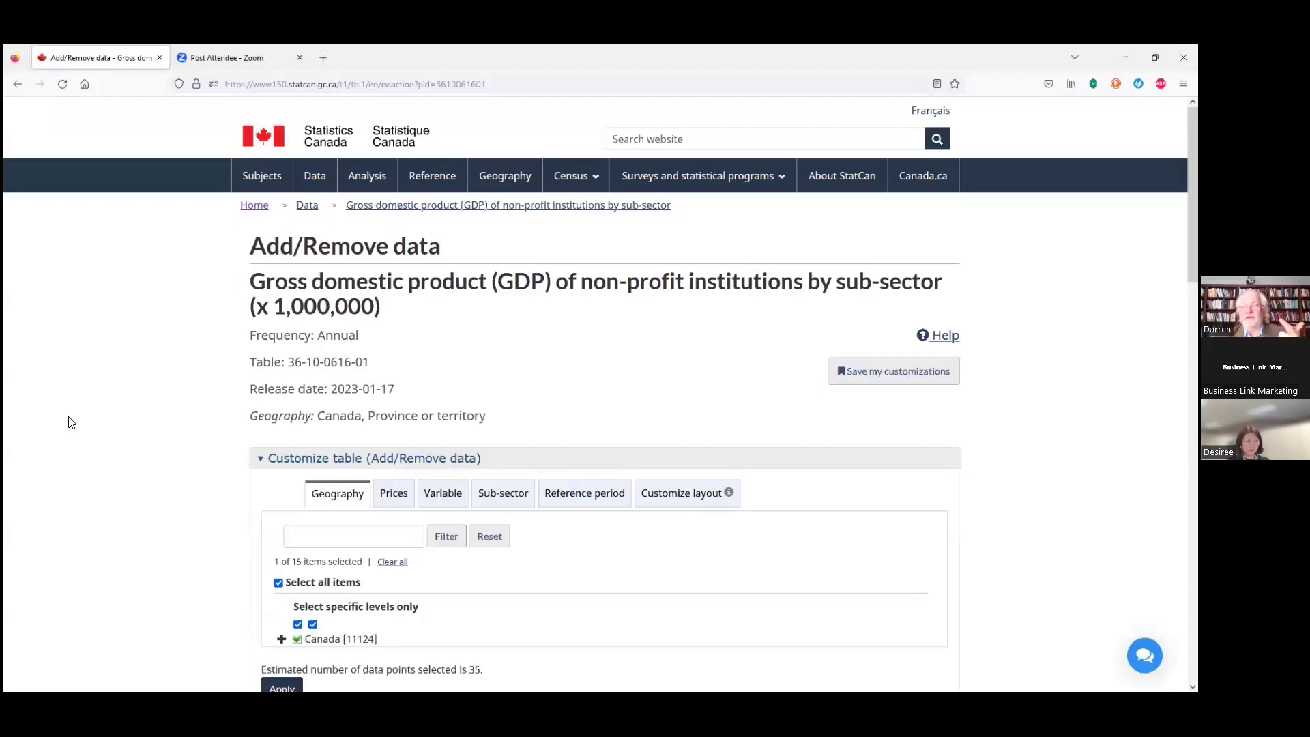
pyautogui.scroll(-1, 85, 419)
pyautogui.scroll(-3, 85, 419)
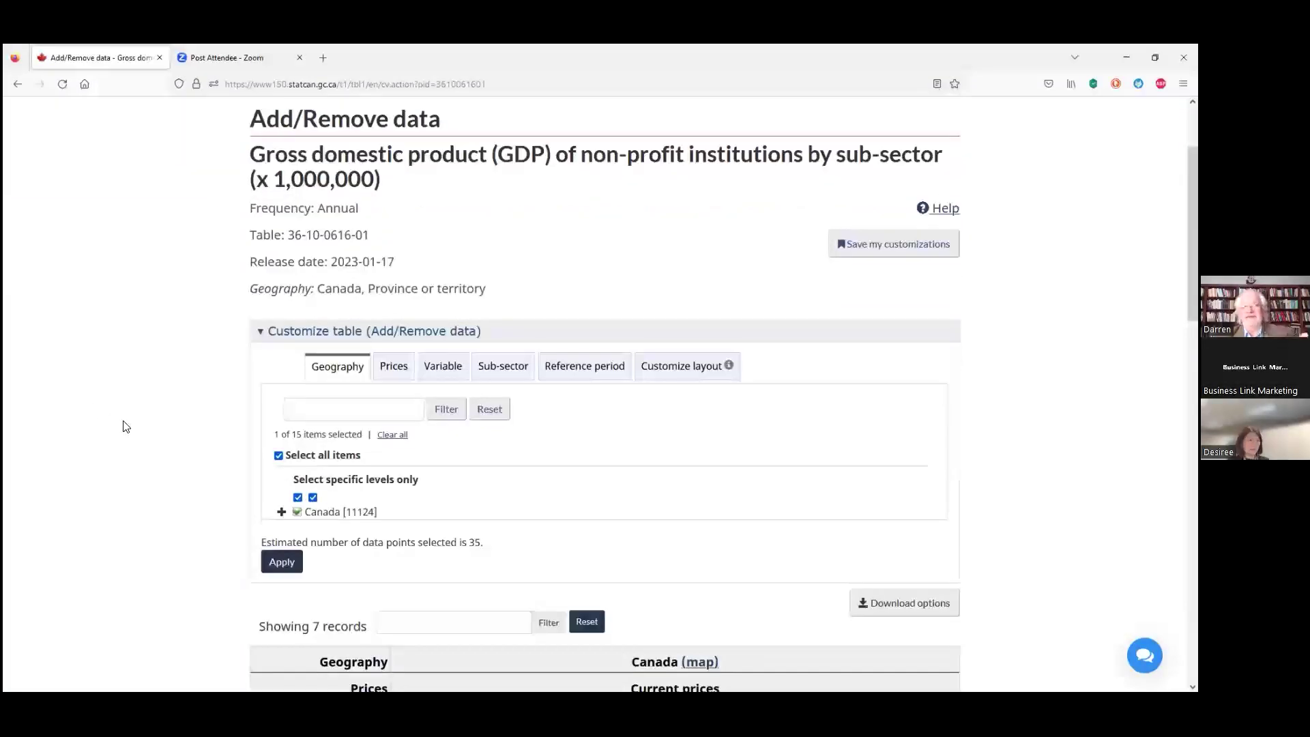
pyautogui.scroll(-3, 123, 427)
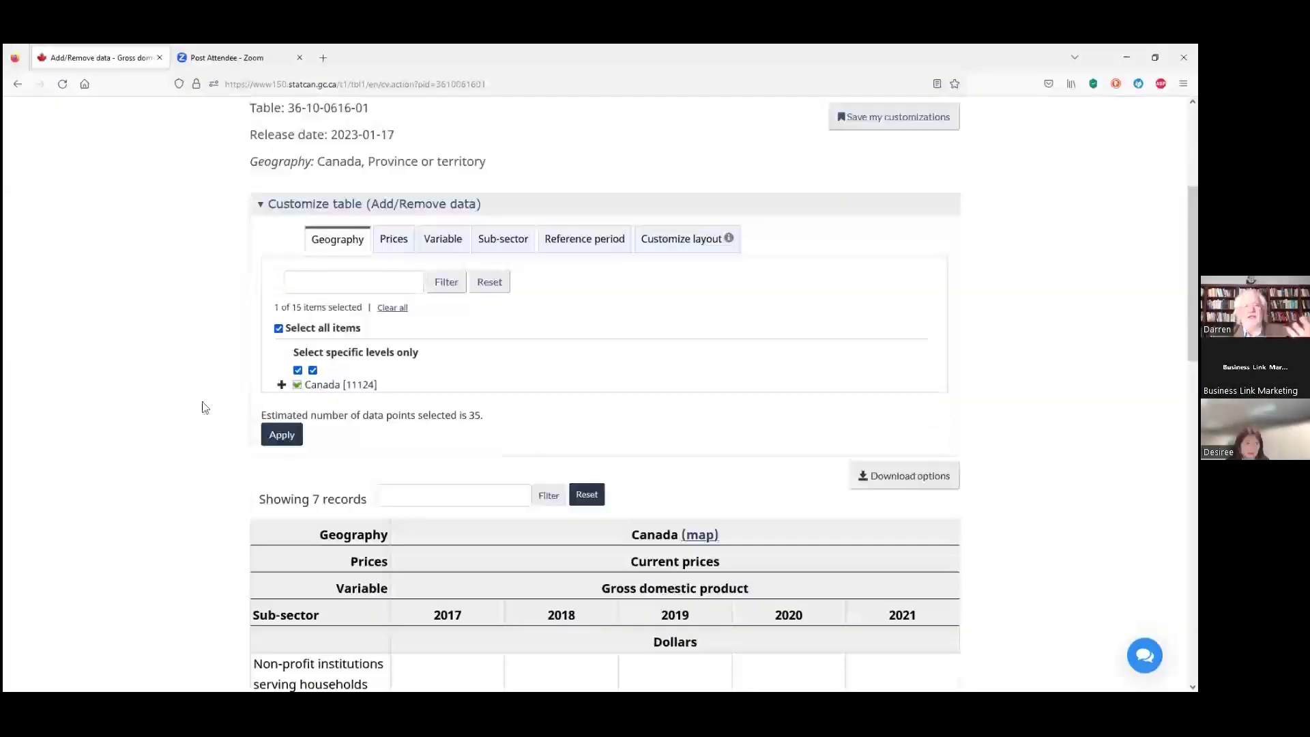
pyautogui.click(328, 387)
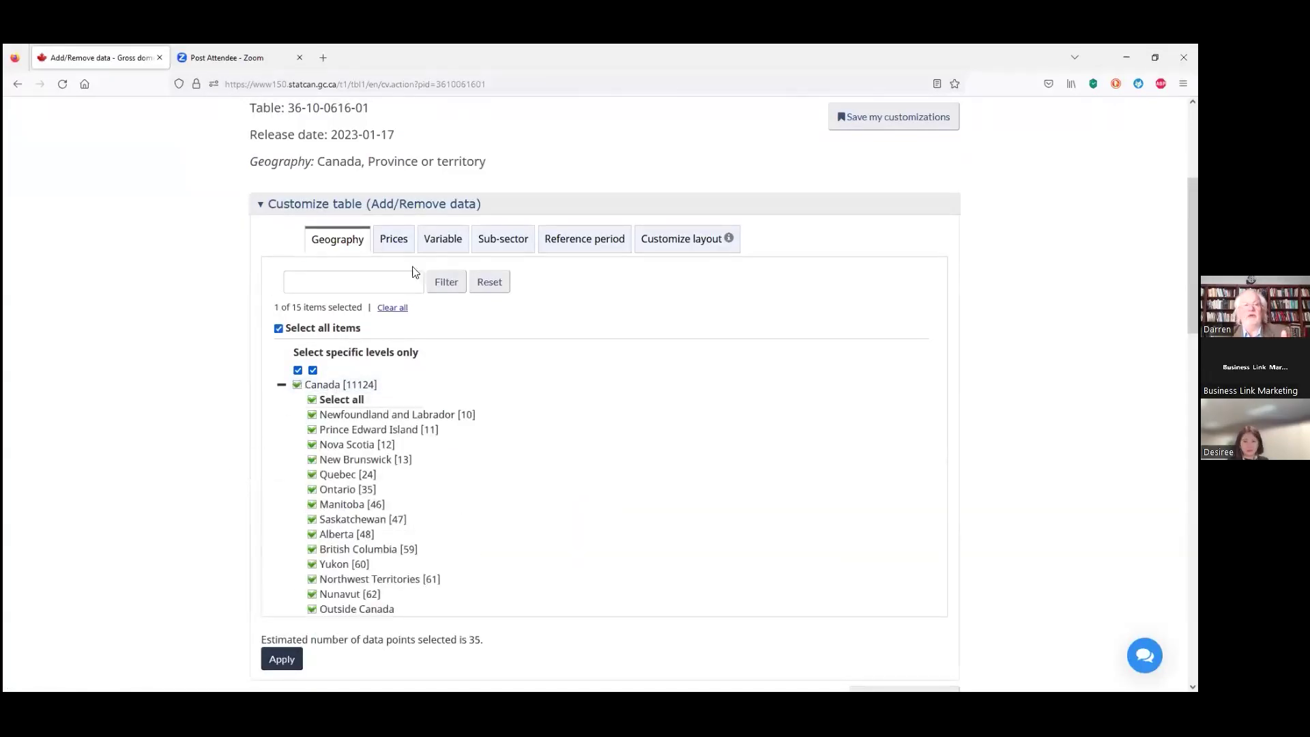
# Step: View the table's Variable and Sub-sector selections, expanding Government non-profit institutions into its components
pyautogui.click(453, 238)
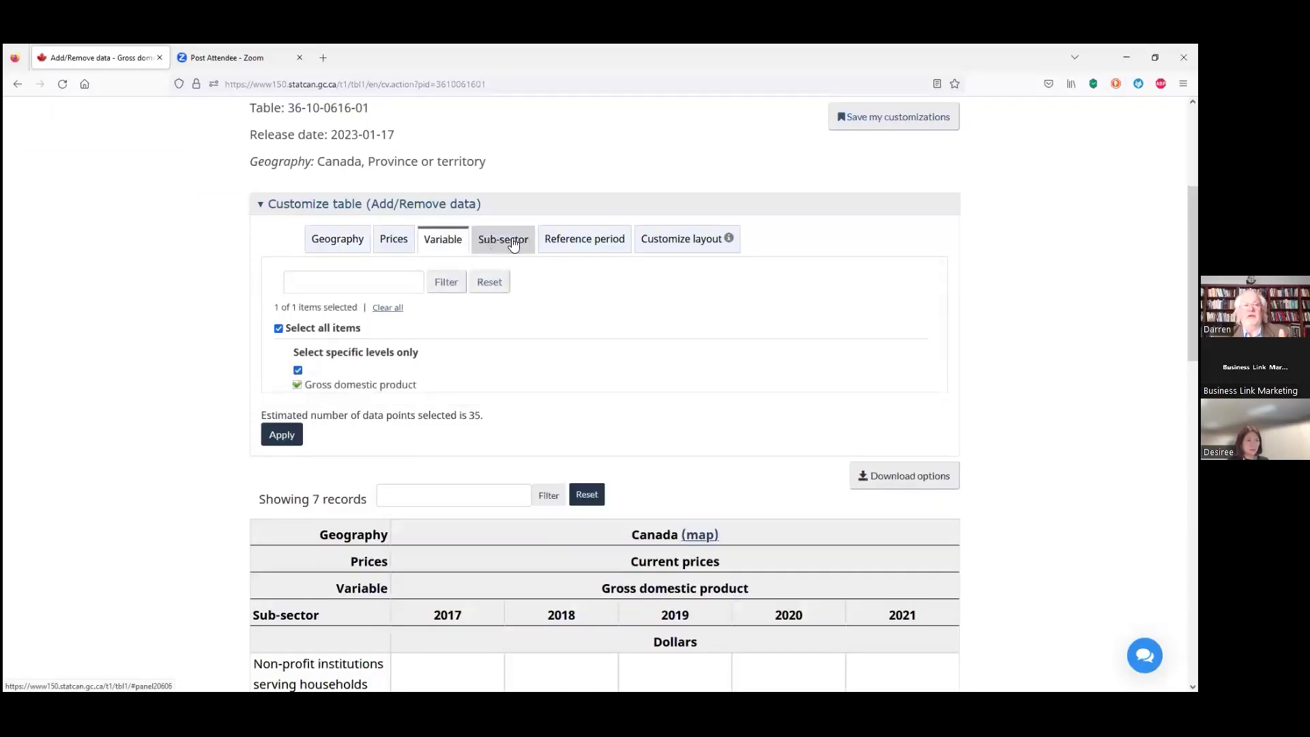
pyautogui.click(513, 244)
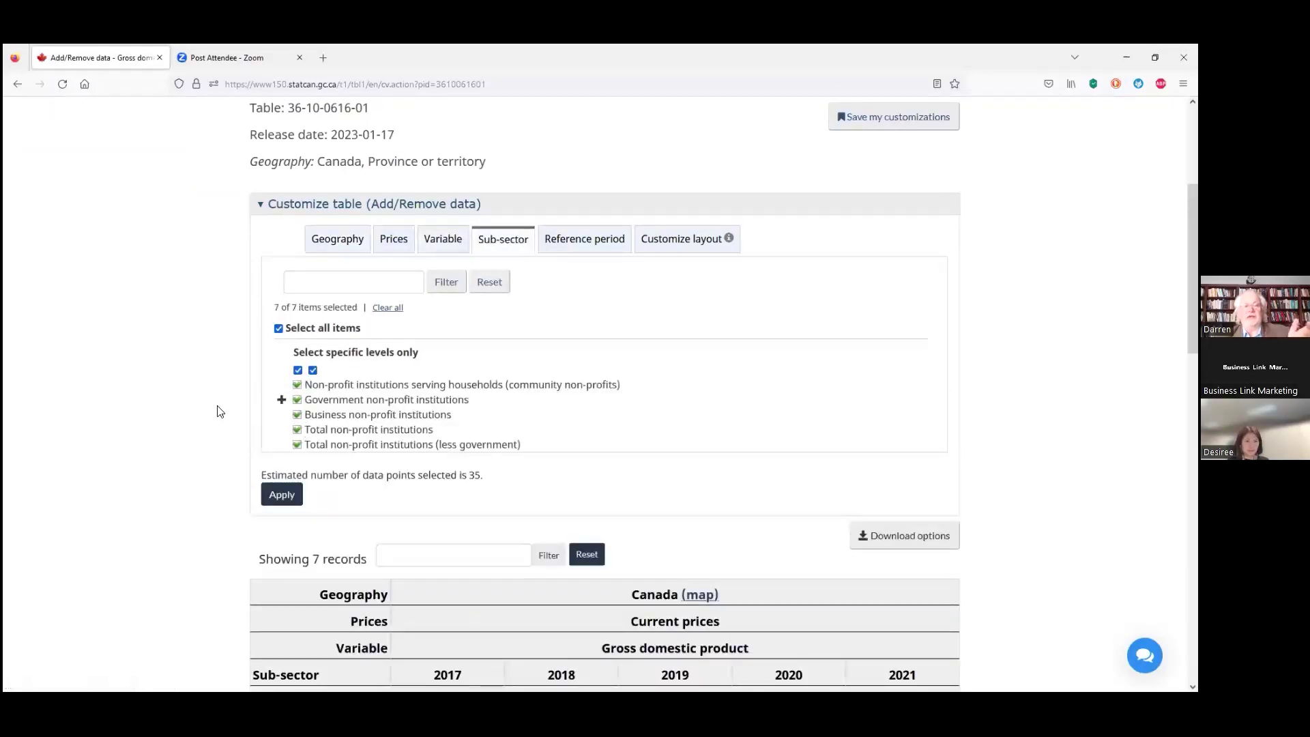
pyautogui.click(335, 405)
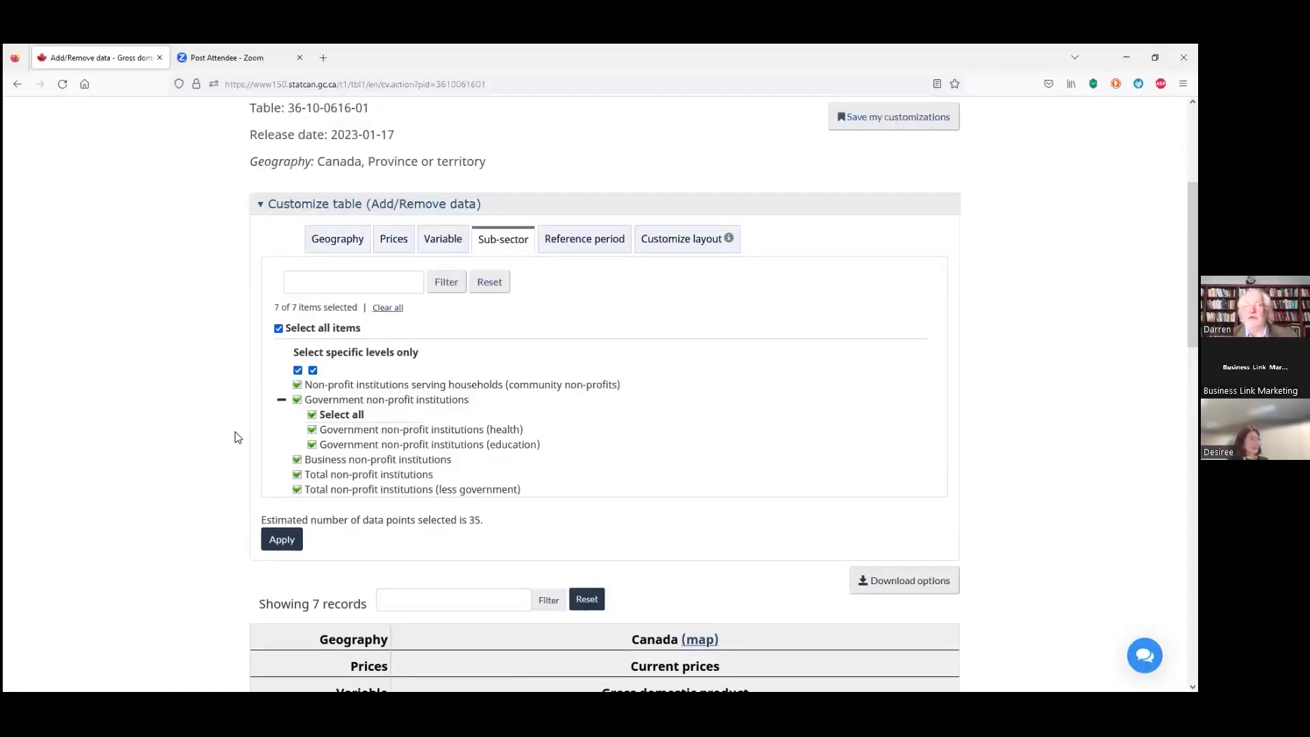
# Step: Open the About StatCan page and look through its About us, Help, Search, and Services and resources links
pyautogui.scroll(2, 171, 455)
pyautogui.scroll(5, 171, 455)
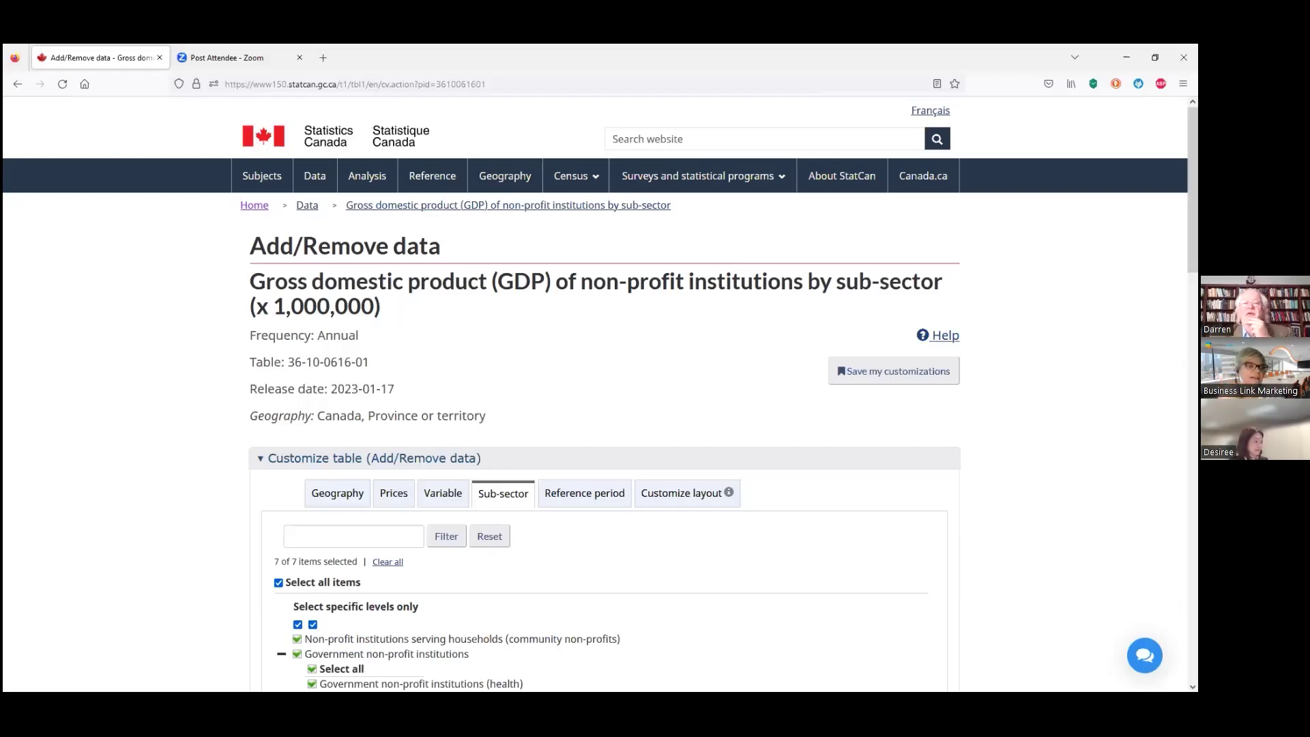
pyautogui.click(853, 179)
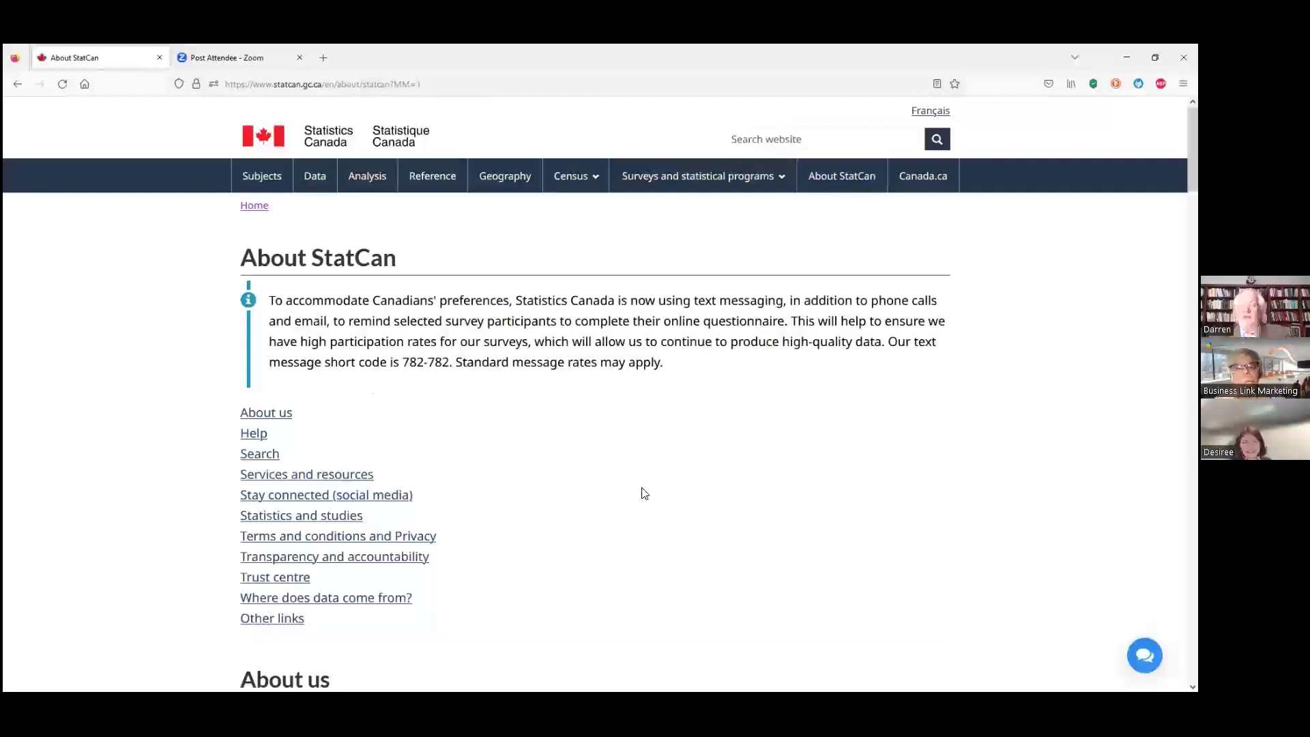
pyautogui.scroll(-6, 642, 491)
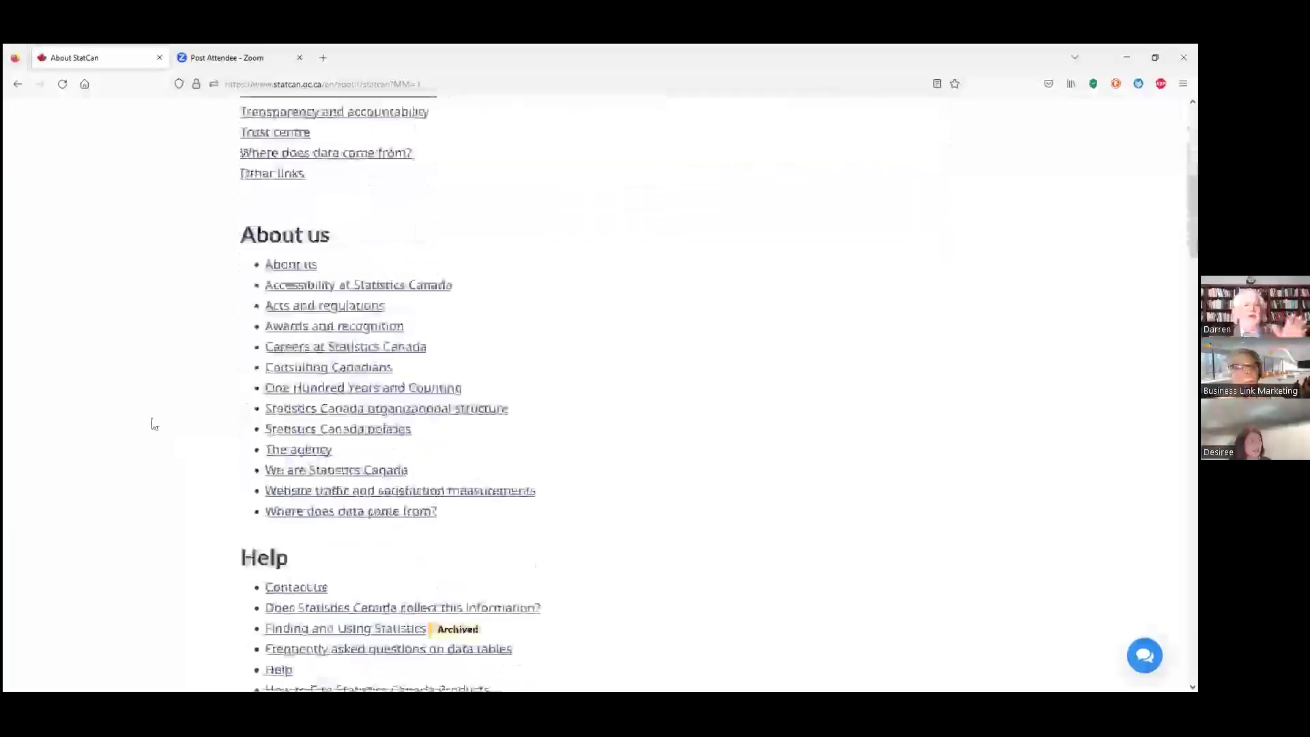
pyautogui.scroll(-3, 155, 423)
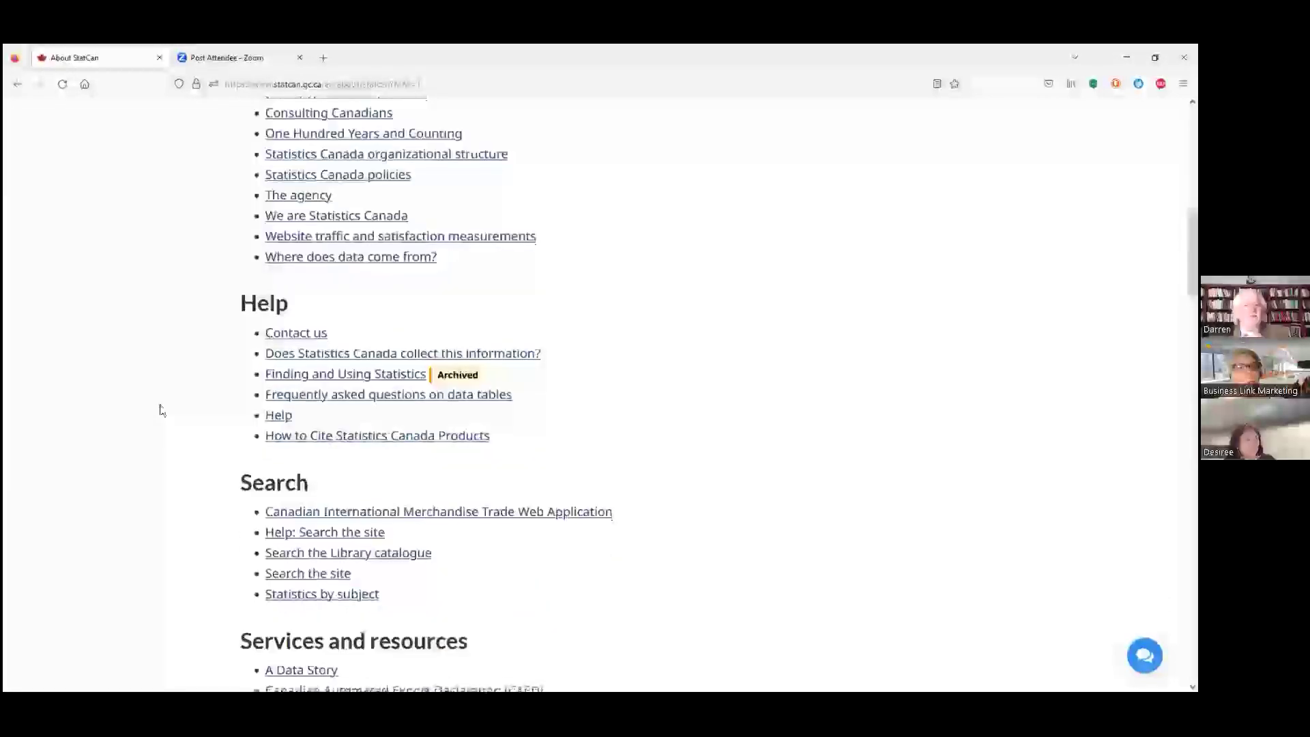
pyautogui.scroll(-5, 161, 410)
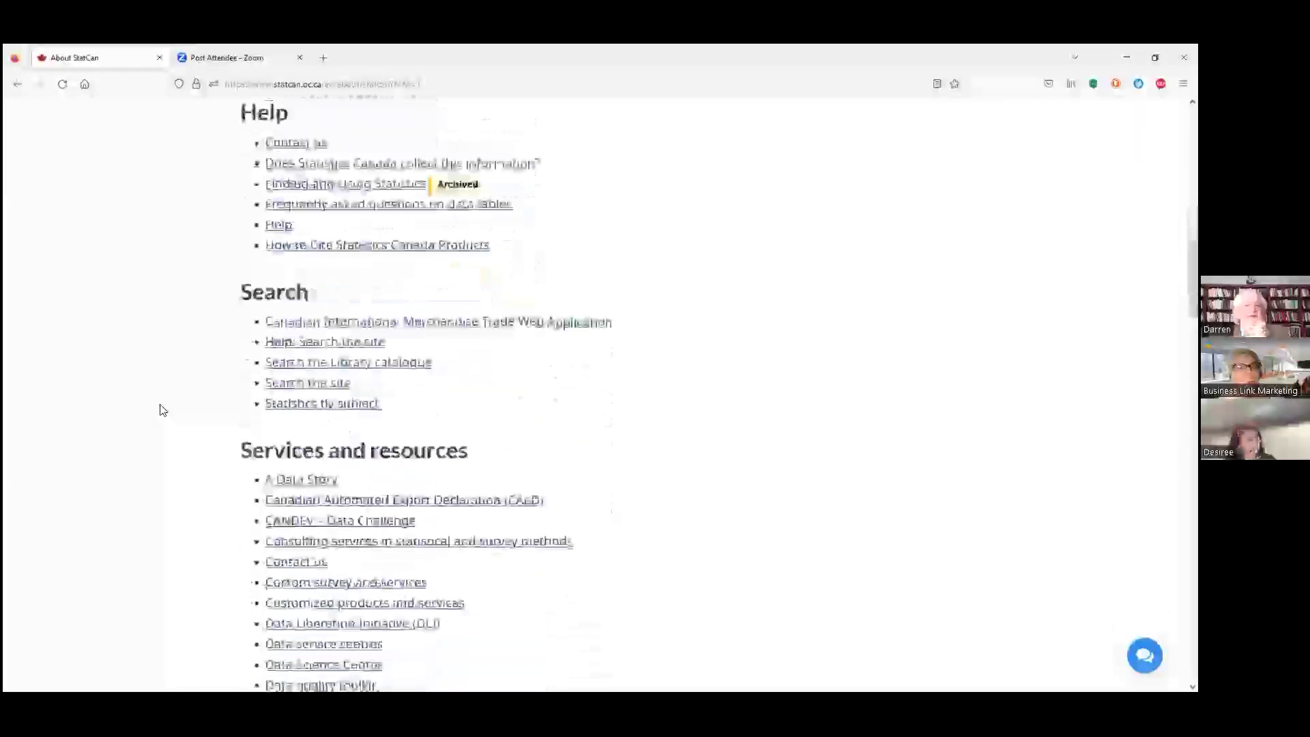
pyautogui.scroll(-2, 161, 410)
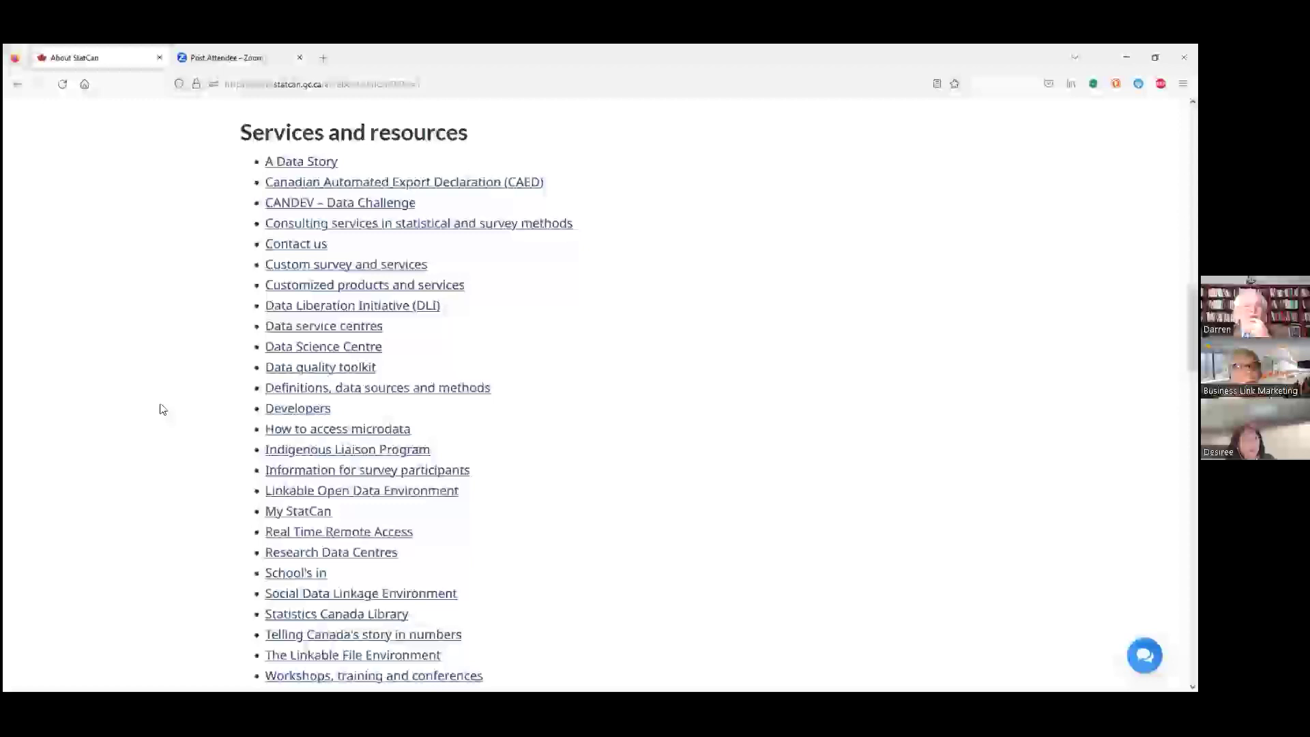
# Step: Return to the start of the About StatCan page and search the website for "naics"
pyautogui.scroll(-1, 161, 410)
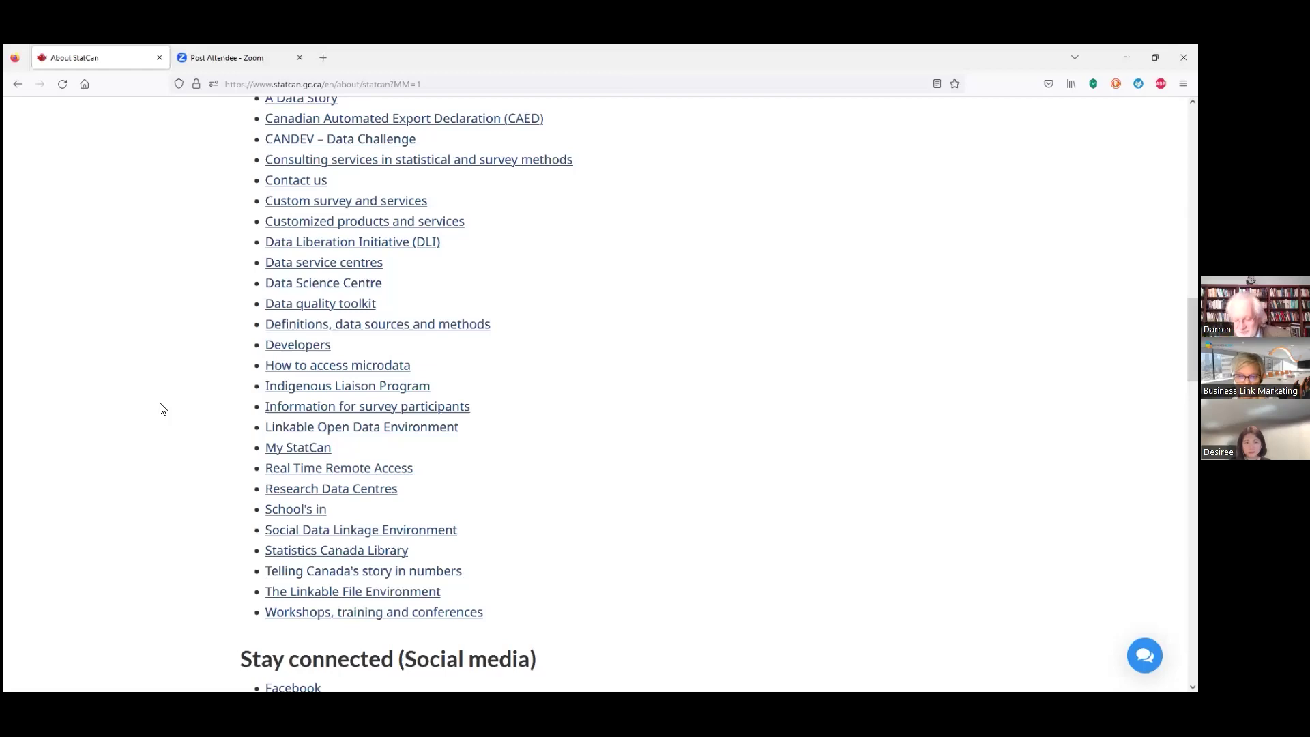
pyautogui.scroll(1, 147, 403)
pyautogui.scroll(20, 147, 402)
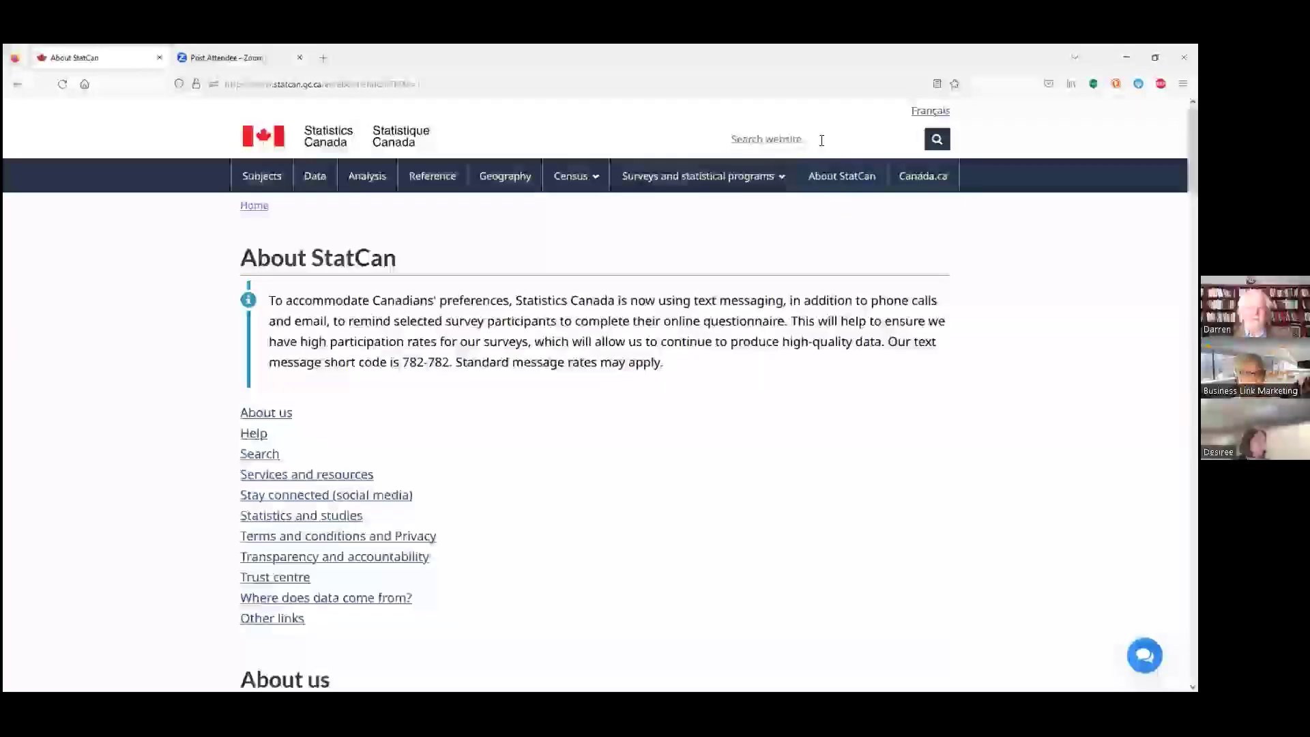
pyautogui.click(822, 141)
pyautogui.write('naics')
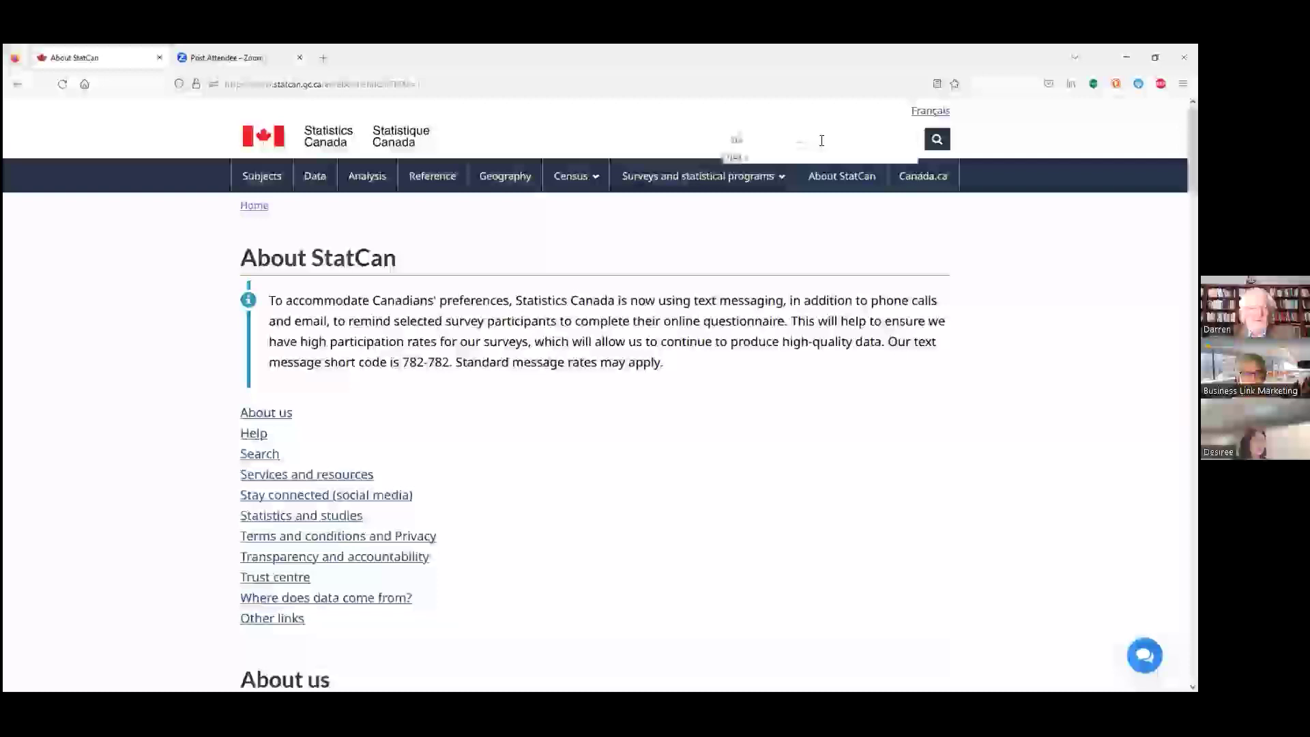
pyautogui.press('Return')
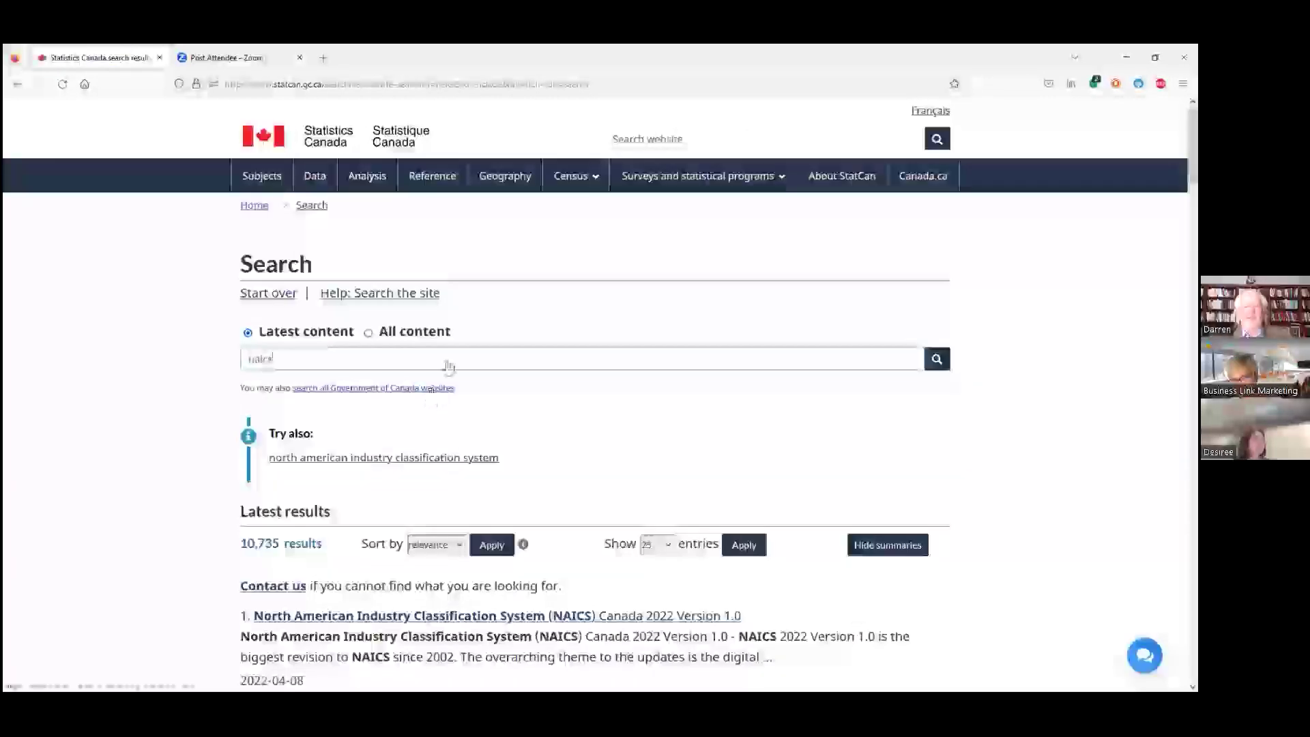
# Step: Open the North American Industry Classification System (NAICS) Canada 2022 Version 1.0 result and review its classification structure of sector codes
pyautogui.scroll(-3, 478, 459)
pyautogui.click(475, 427)
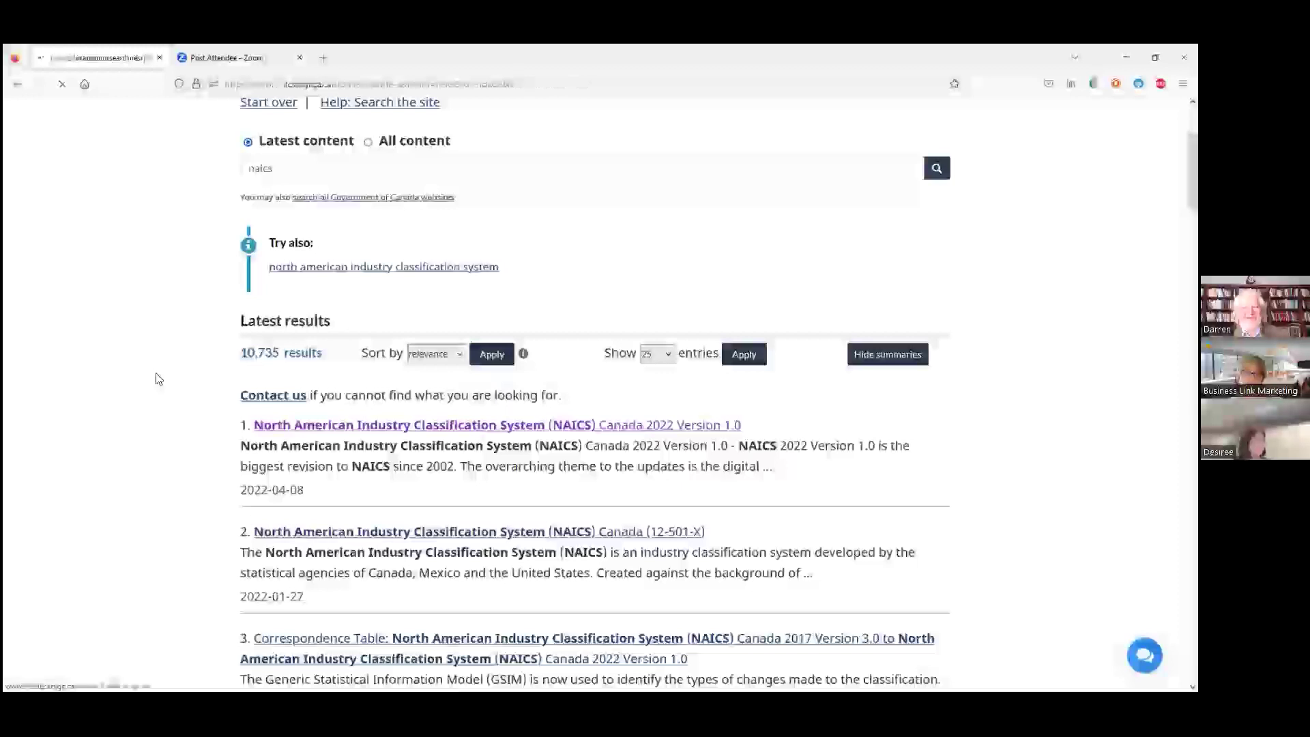
pyautogui.scroll(-4, 191, 362)
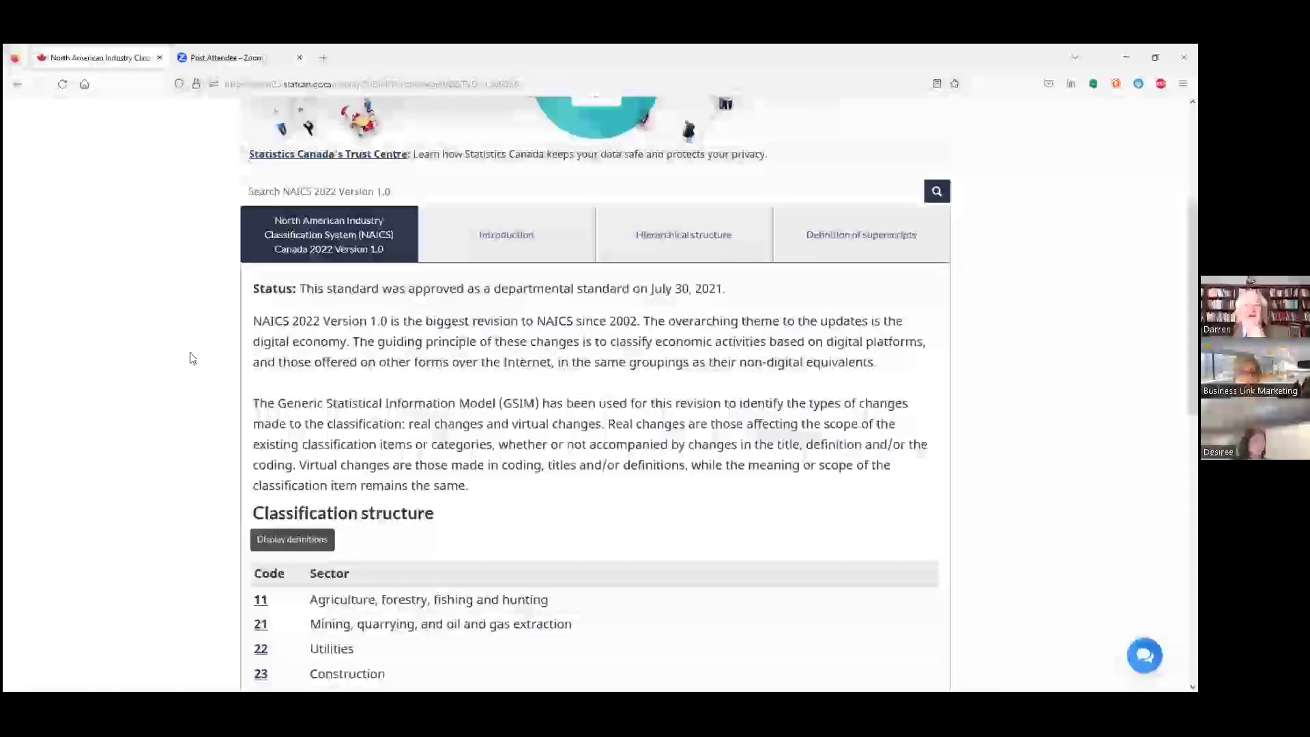
pyautogui.scroll(-1, 191, 361)
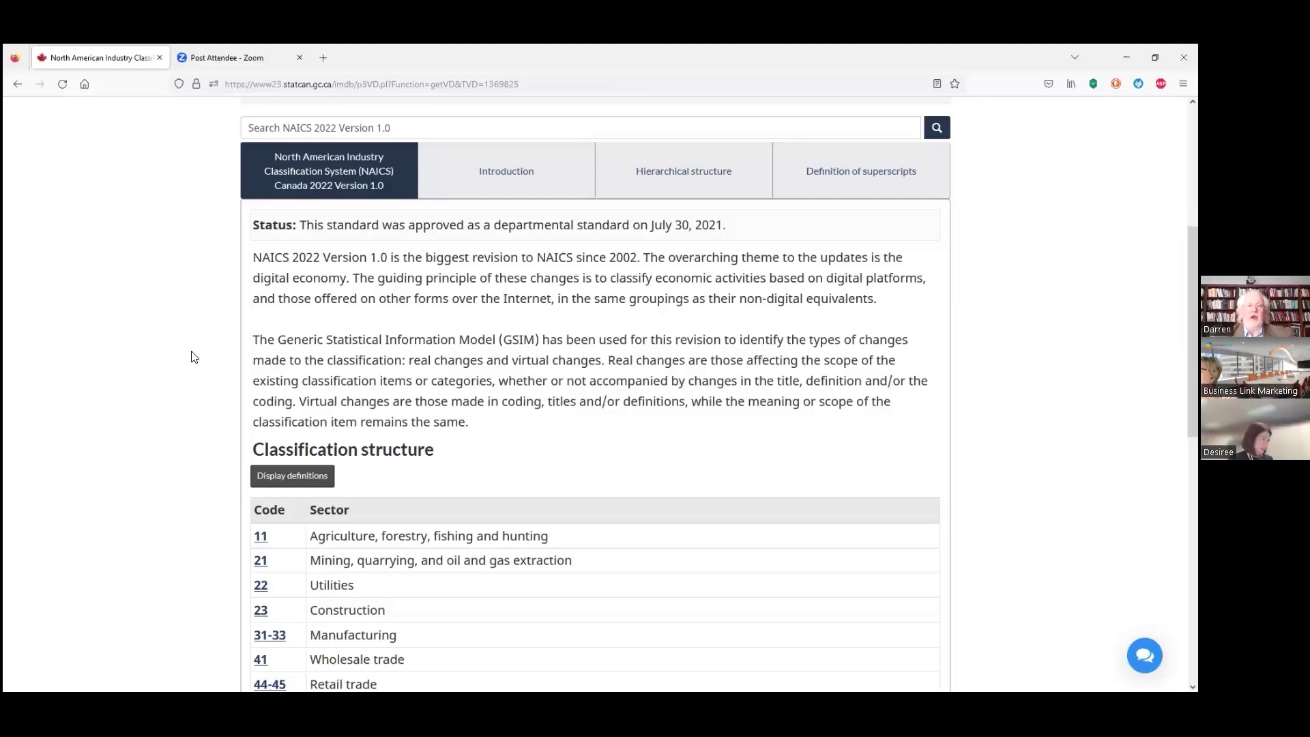
pyautogui.scroll(-3, 119, 365)
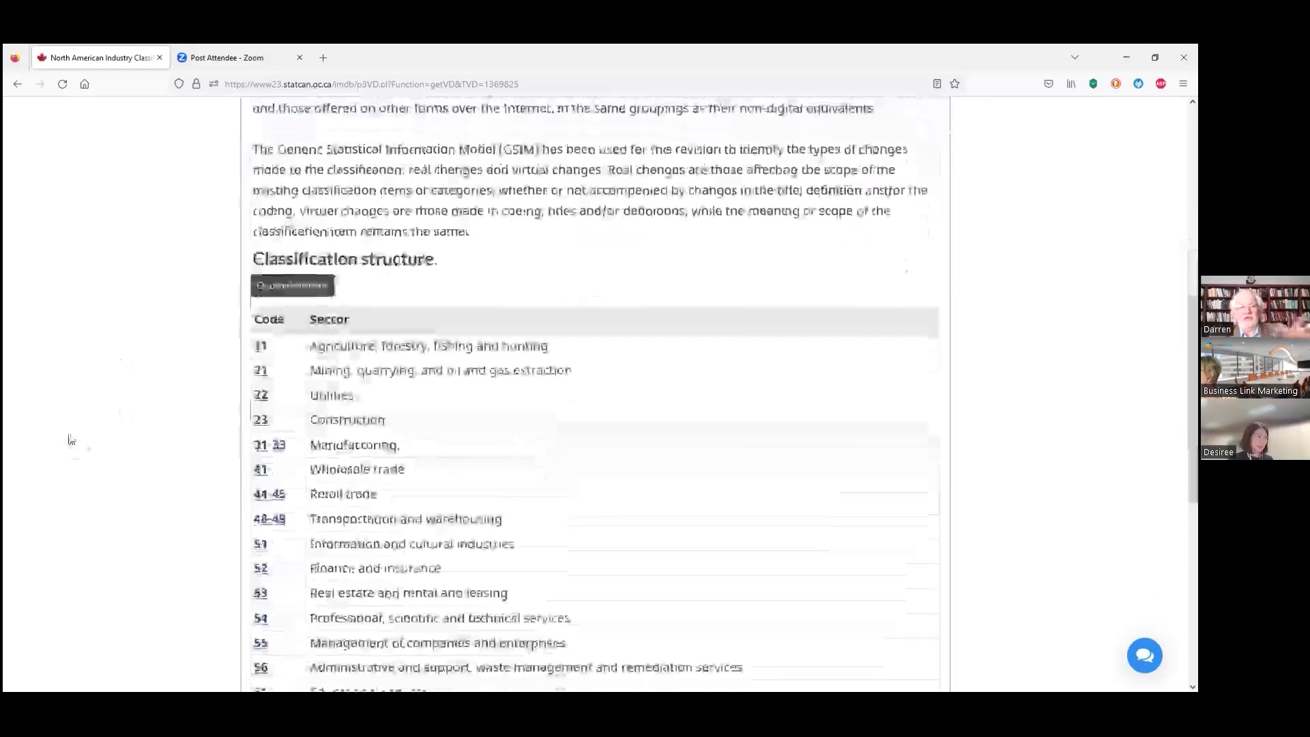
pyautogui.scroll(-2, 82, 406)
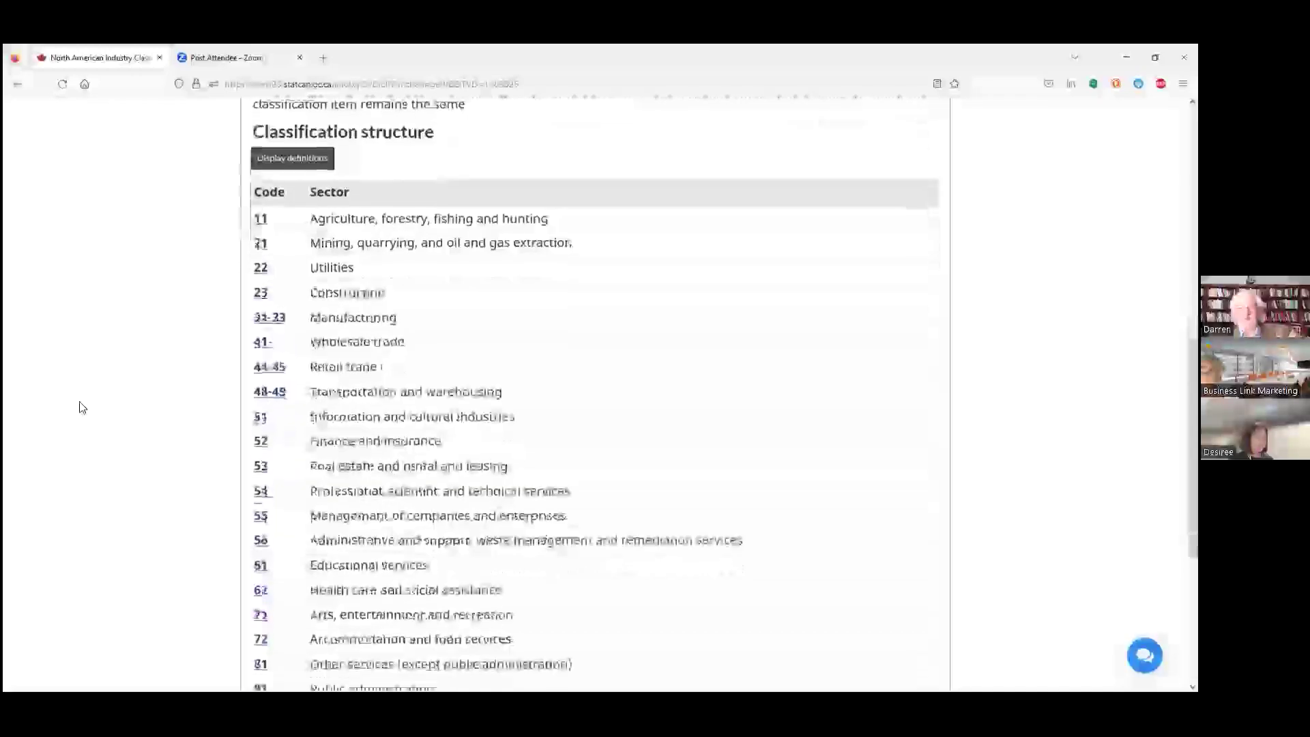
pyautogui.scroll(-1, 82, 406)
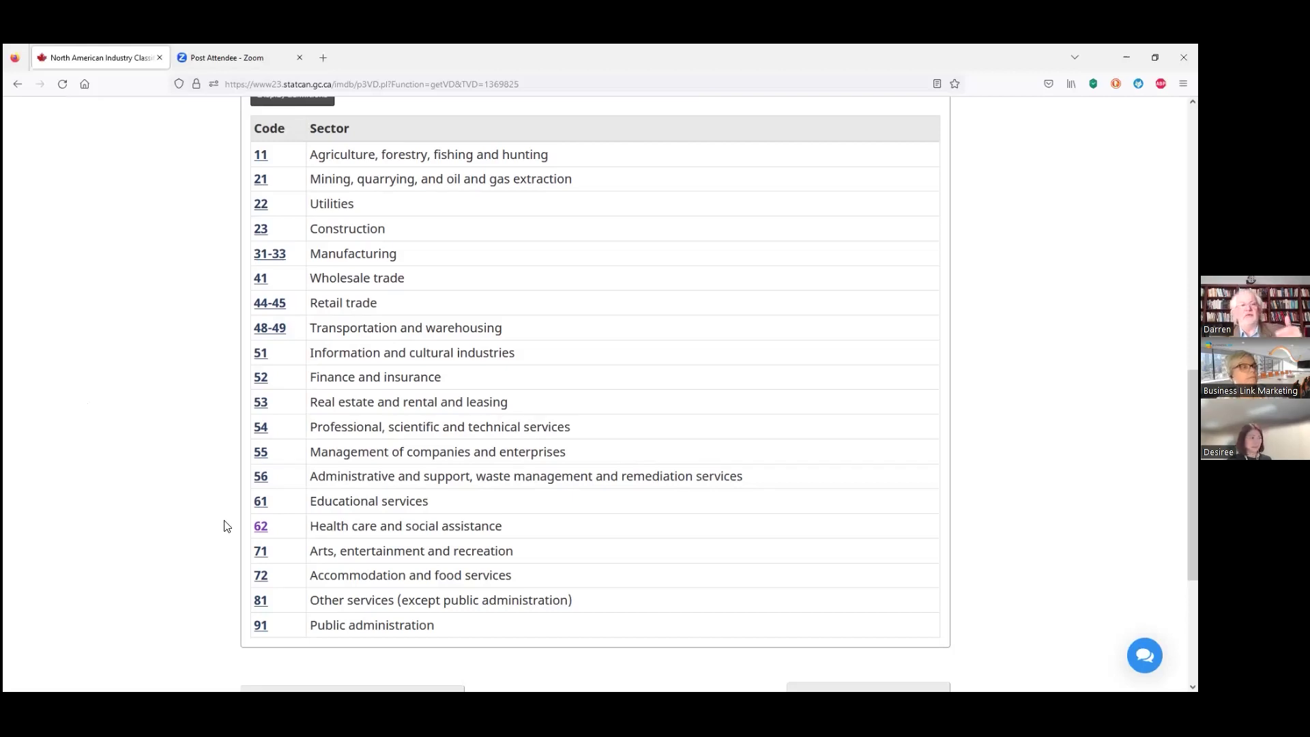
pyautogui.scroll(2, 227, 525)
pyautogui.scroll(-2, 227, 525)
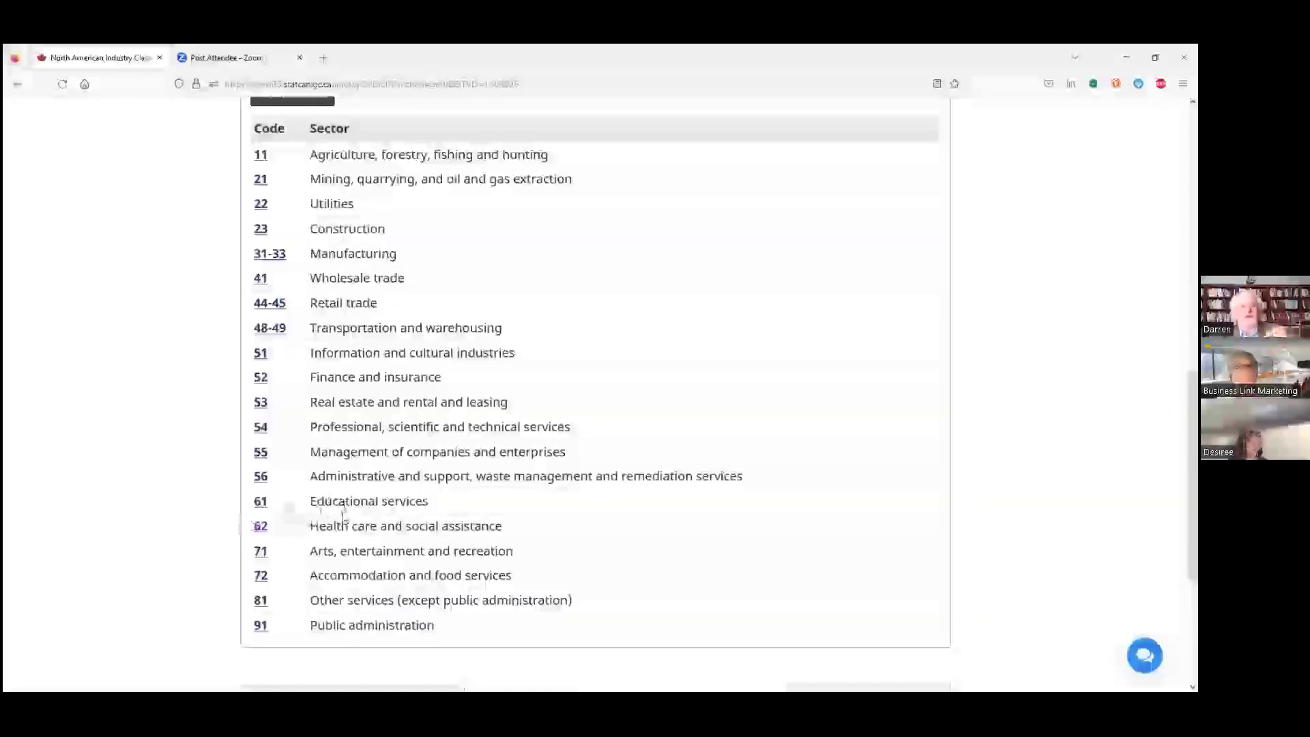
# Step: Open sector 61 Educational services, then its subsector 611, and view the list of industry groups
pyautogui.click(264, 502)
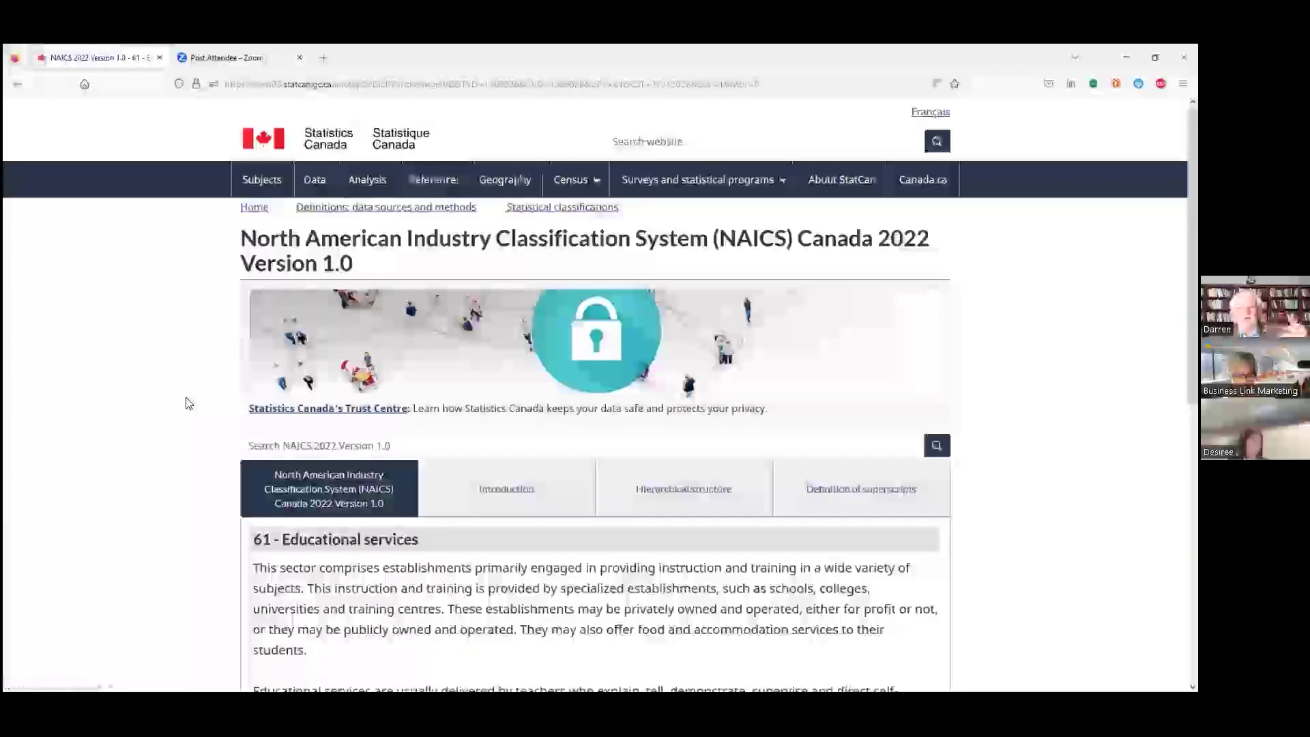
pyautogui.scroll(-4, 397, 416)
pyautogui.scroll(-2, 398, 416)
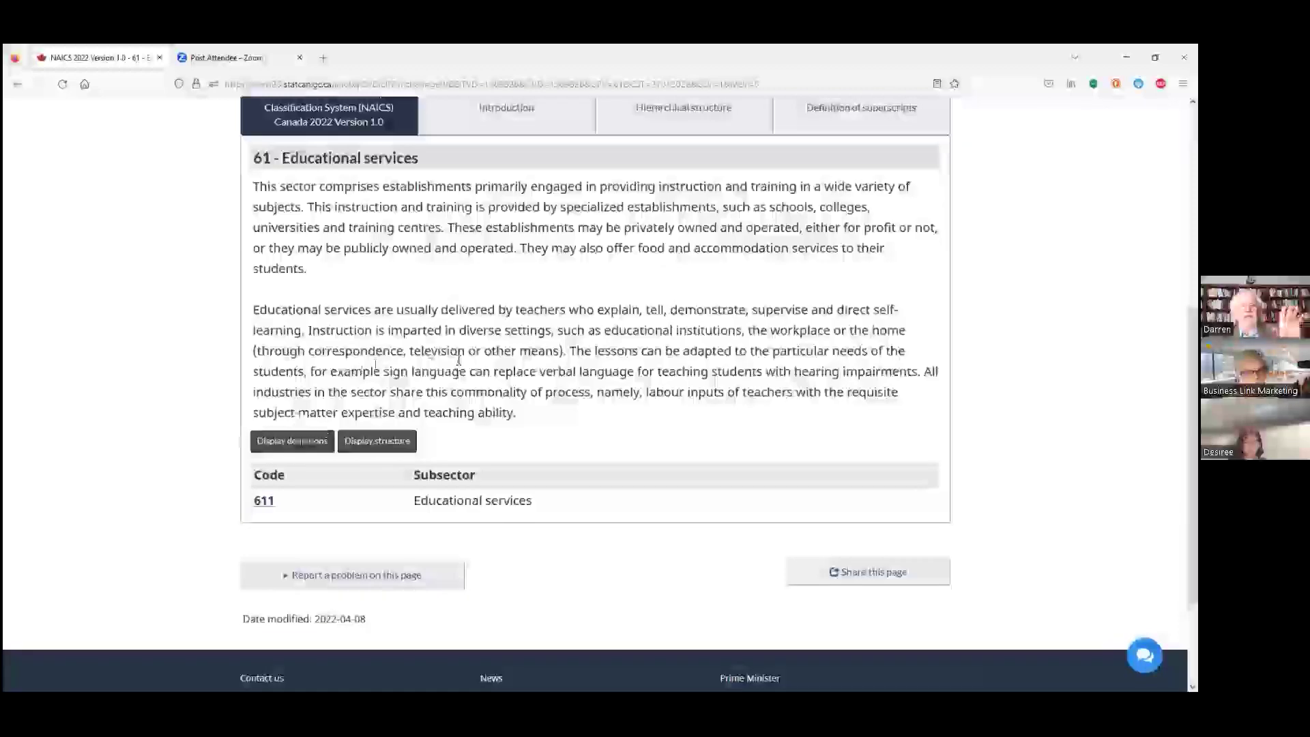
pyautogui.click(294, 445)
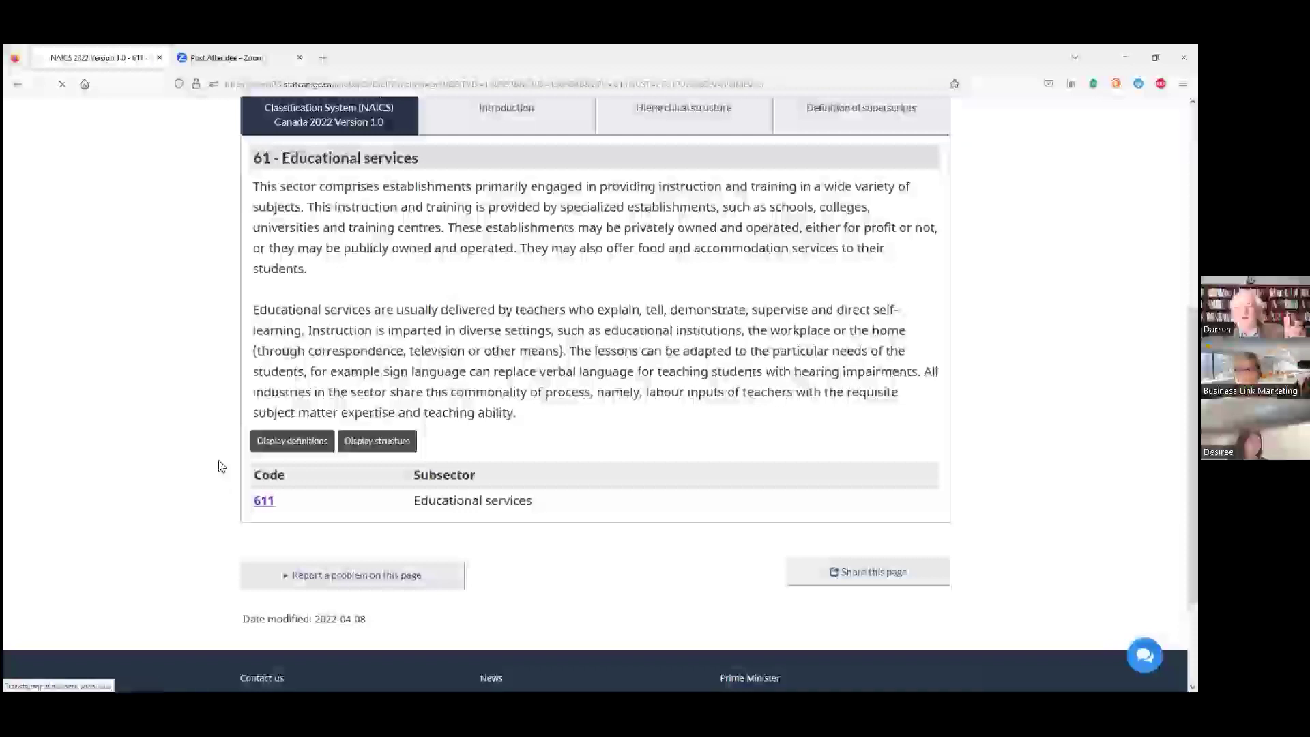
pyautogui.scroll(-5, 222, 465)
pyautogui.scroll(-6, 219, 462)
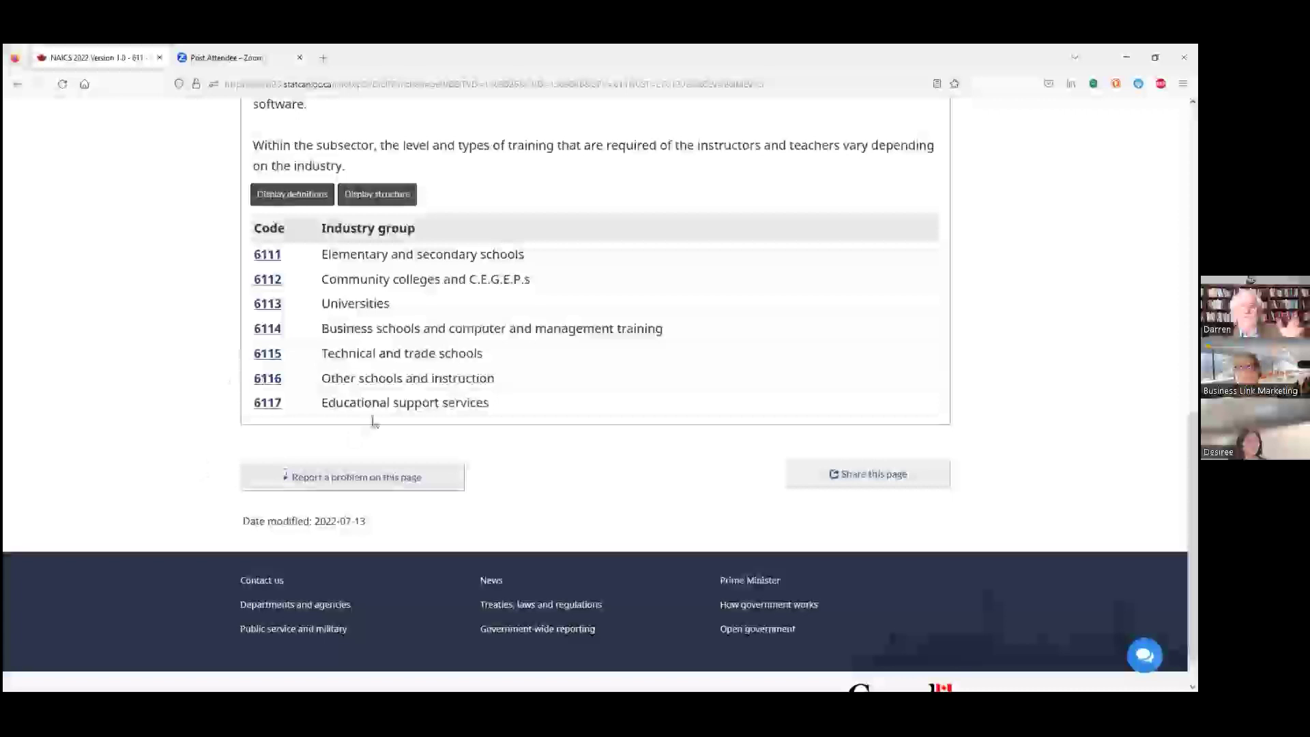
# Step: Open industry group 6115 Technical and trade schools and view its description and industry code
pyautogui.click(267, 353)
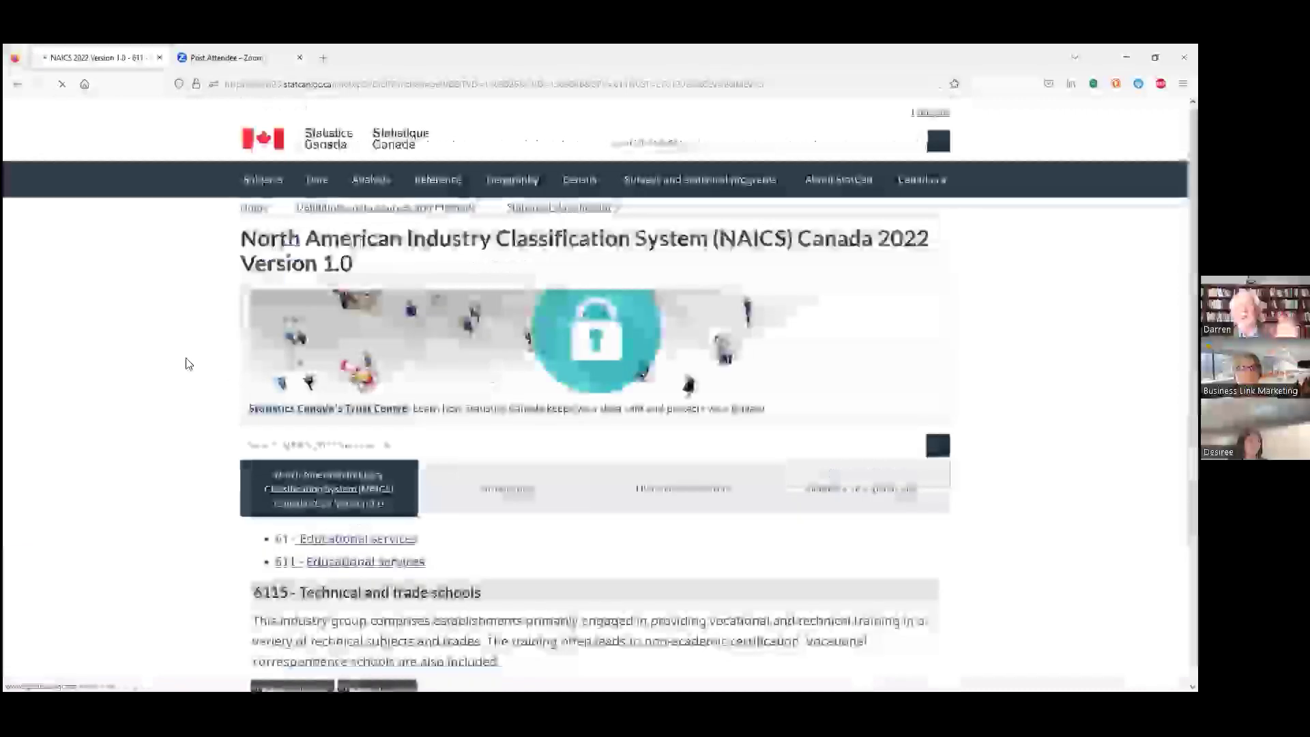
pyautogui.scroll(-1, 210, 368)
pyautogui.scroll(-3, 210, 368)
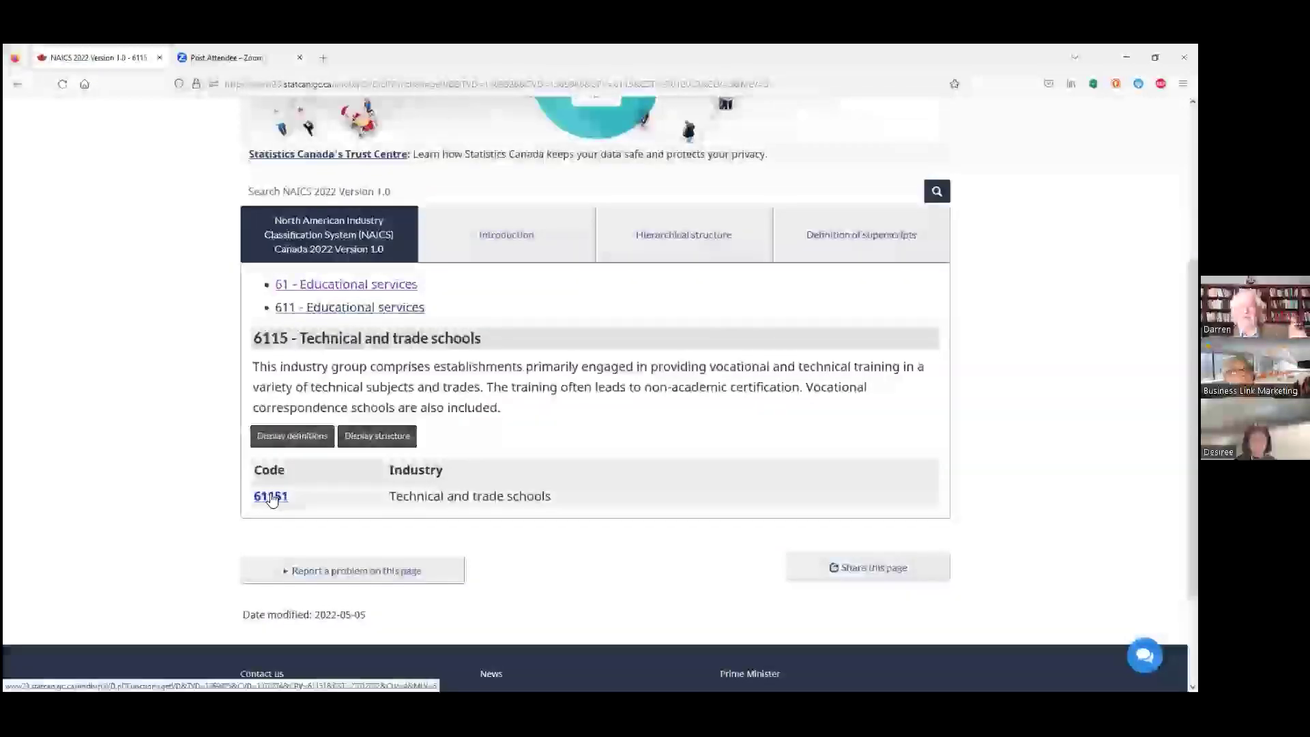
# Step: Open industry 61151 Technical and trade schools and review its description, parent levels and Canadian industry code
pyautogui.click(272, 496)
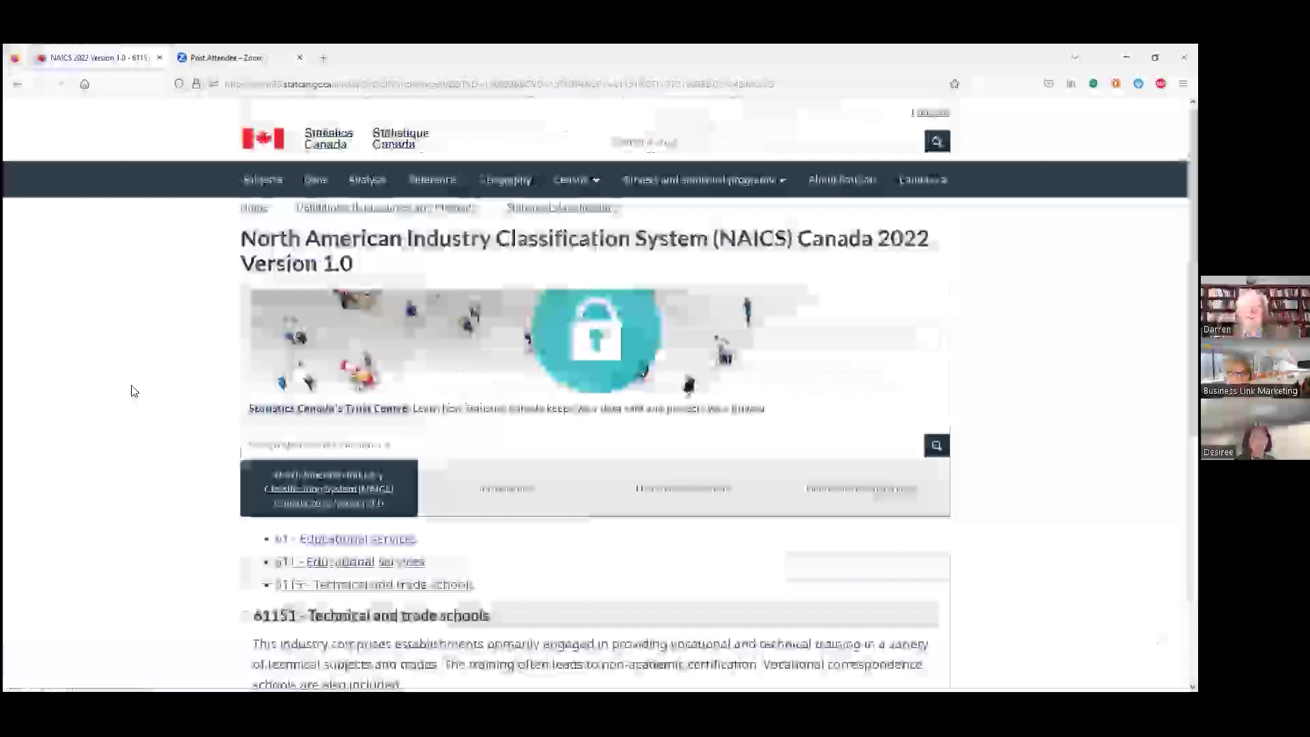
pyautogui.scroll(-5, 140, 351)
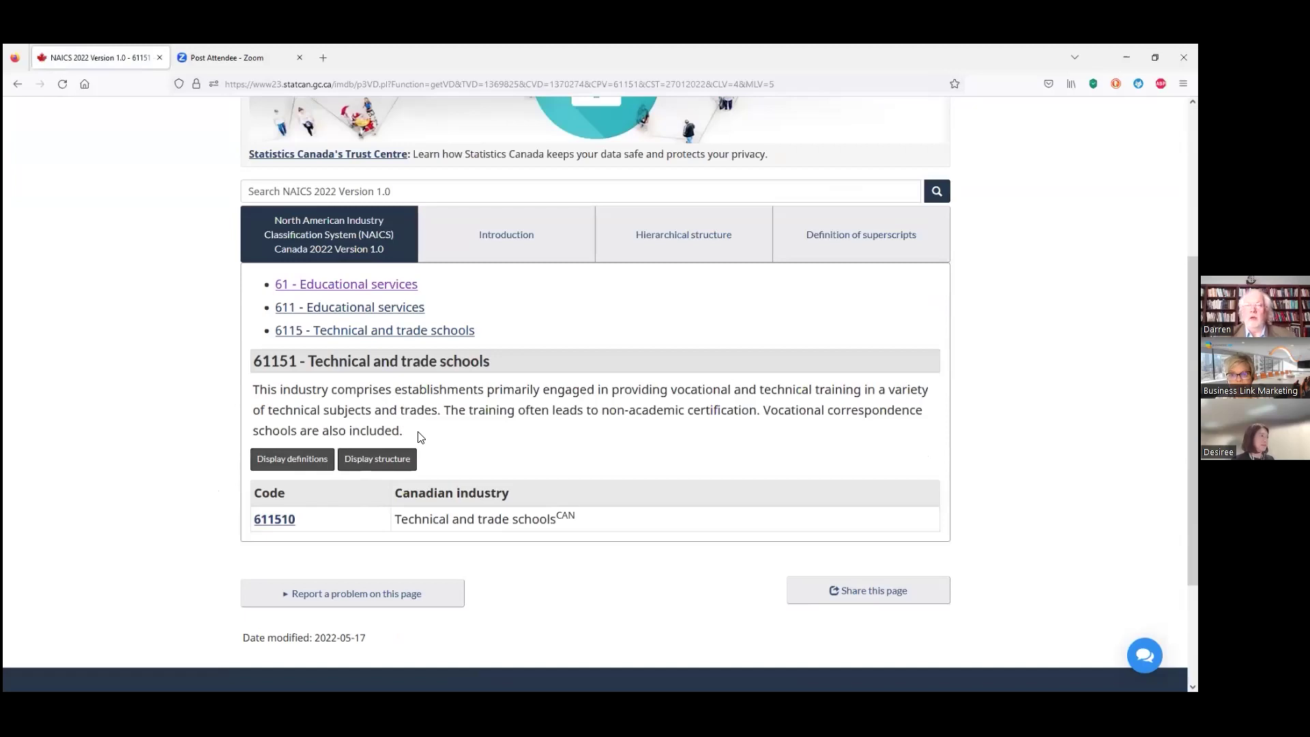
pyautogui.scroll(3, 382, 361)
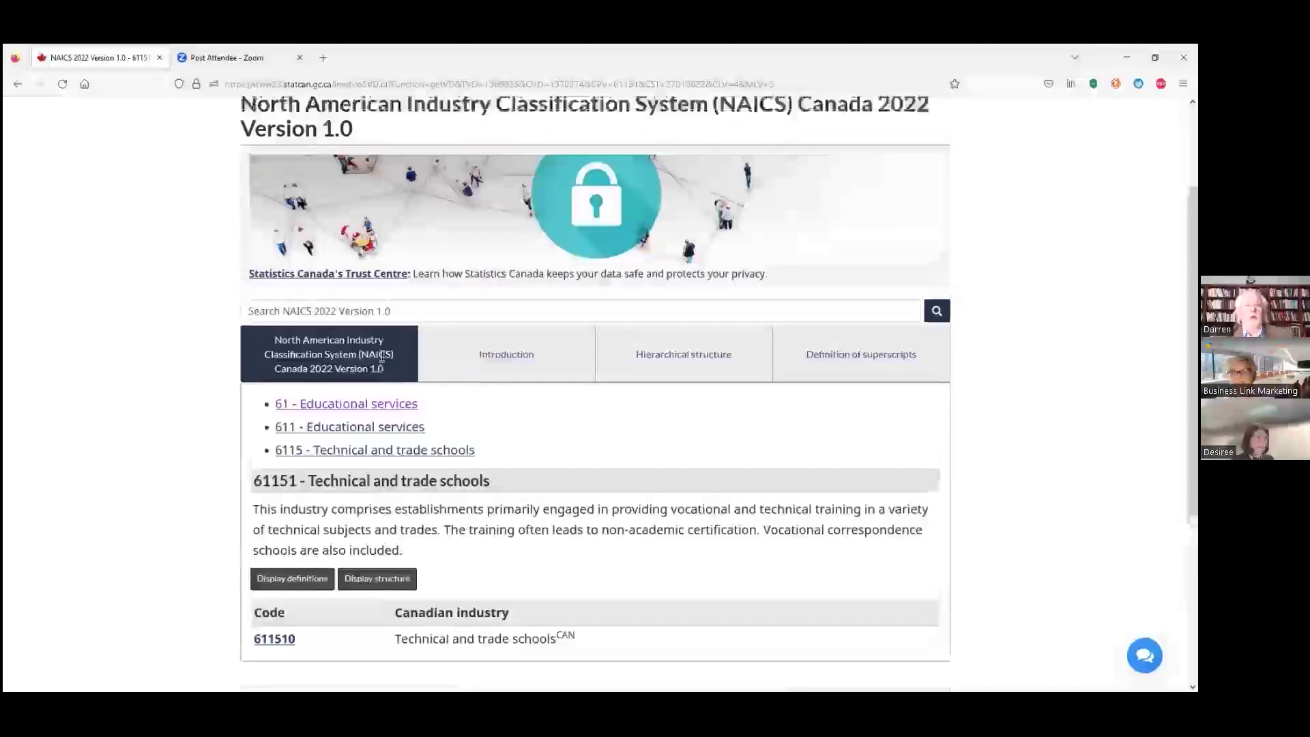
pyautogui.scroll(3, 382, 356)
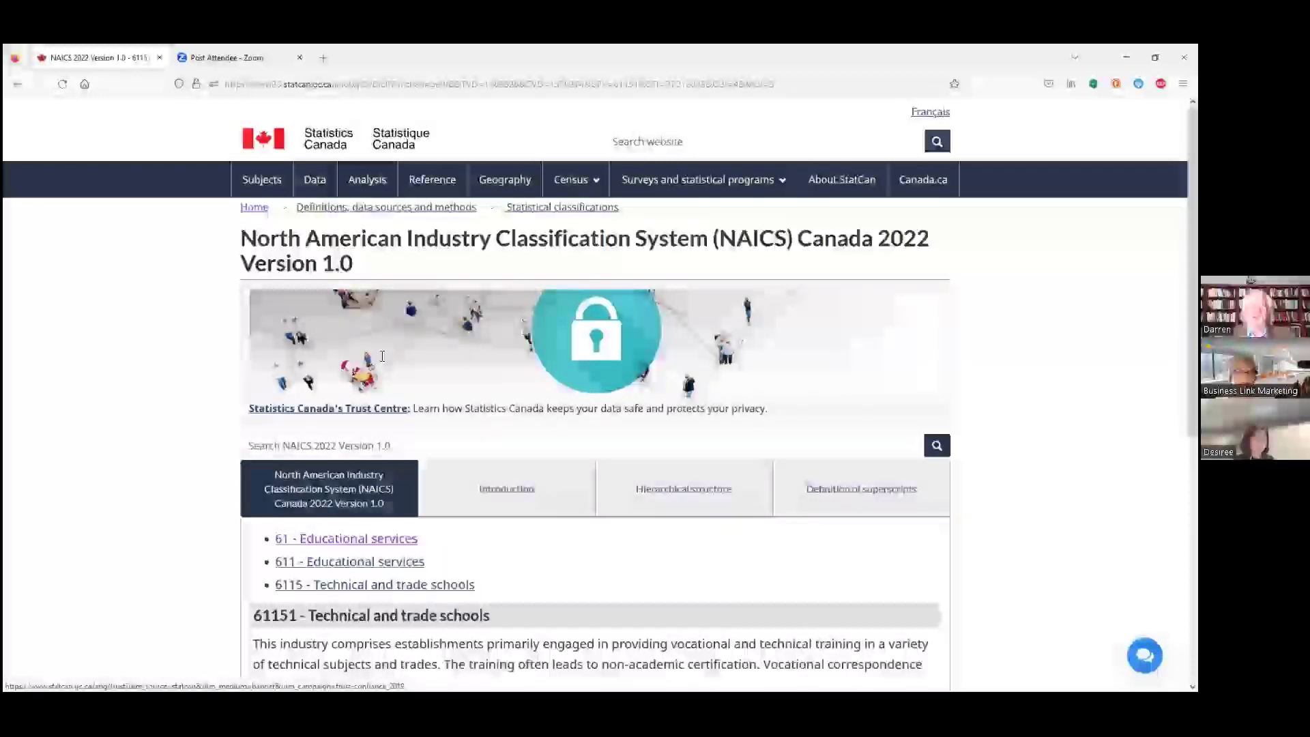
pyautogui.scroll(-4, 382, 355)
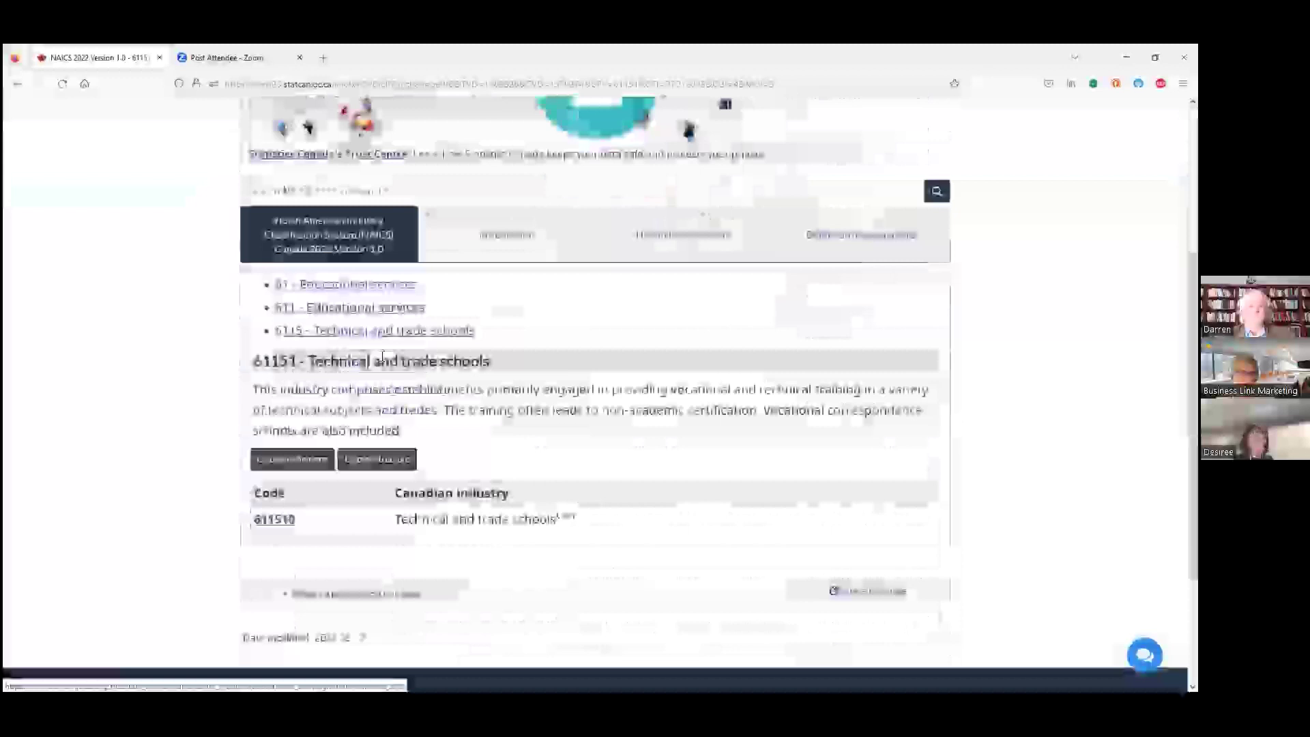
pyautogui.scroll(1, 383, 358)
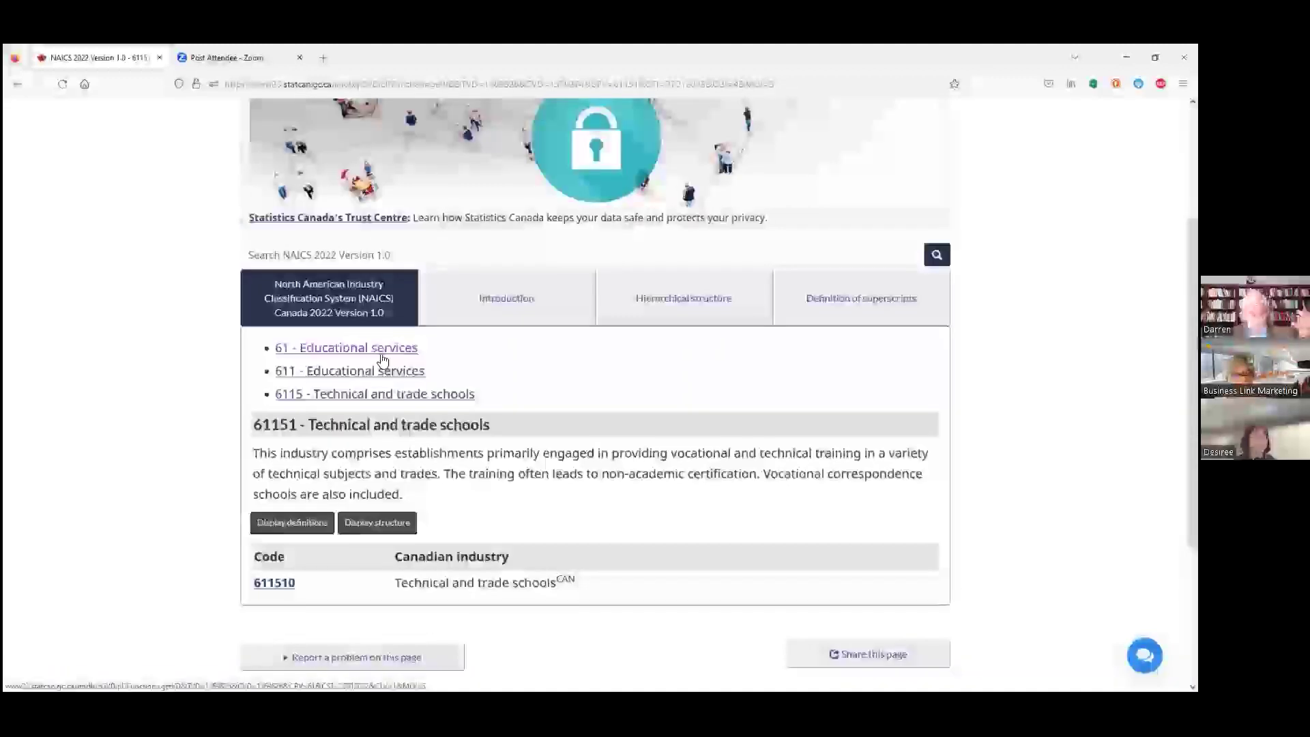